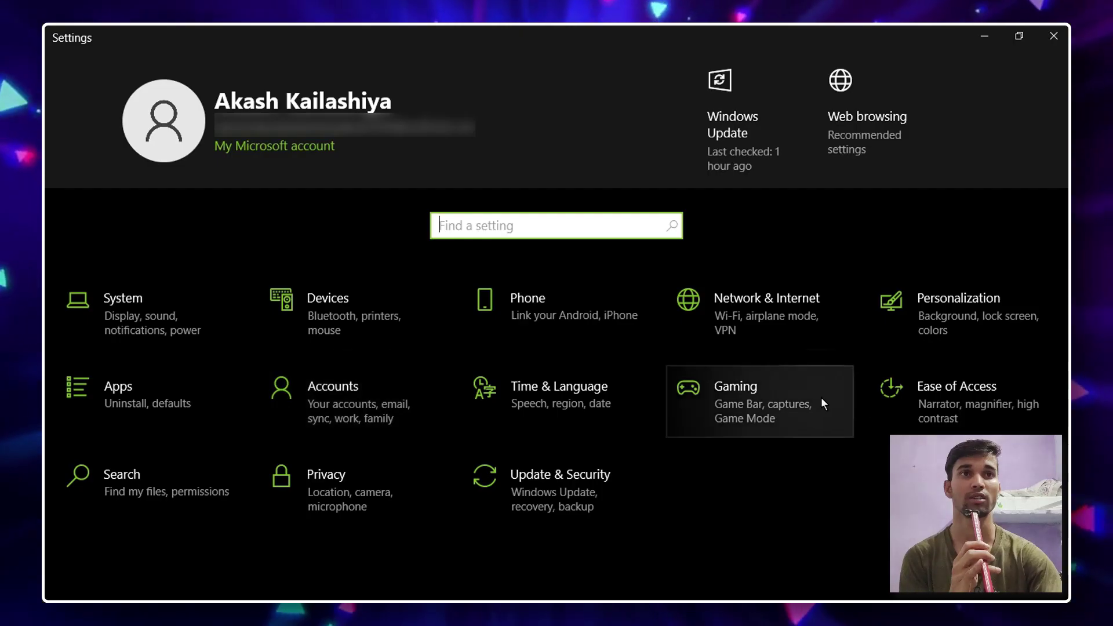
Open the Gaming settings and look through the Game Bar options and keyboard shortcuts.
{"action": "left_click", "coordinate": [771, 402]}
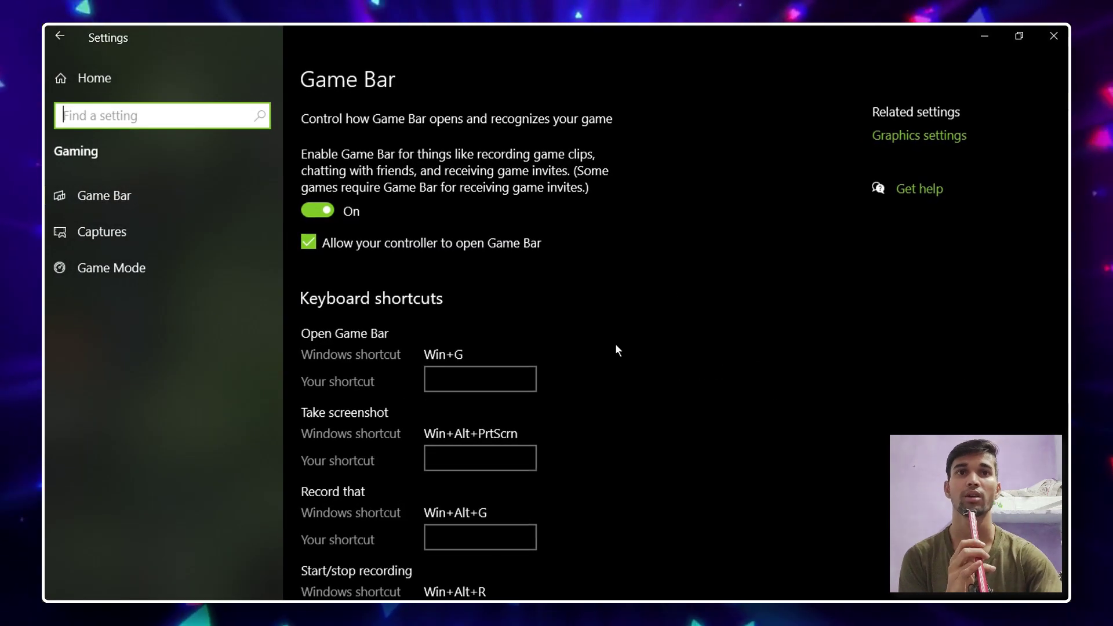
{"action": "scroll", "coordinate": [439, 325], "scroll_direction": "down", "scroll_amount": 6}
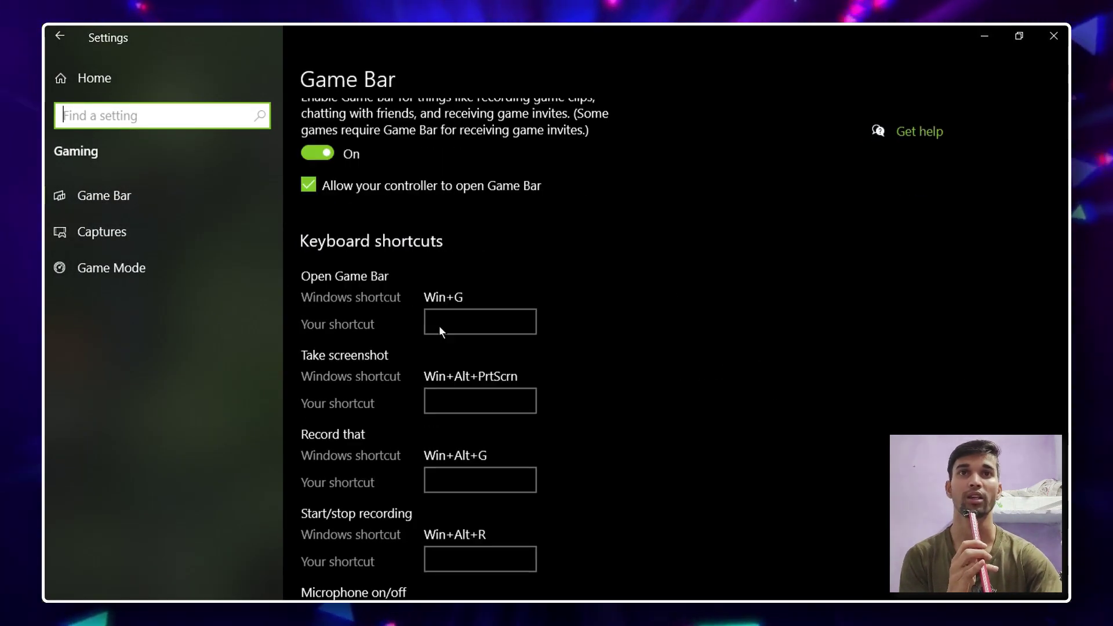
{"action": "scroll", "coordinate": [459, 519], "scroll_direction": "up", "scroll_amount": 6}
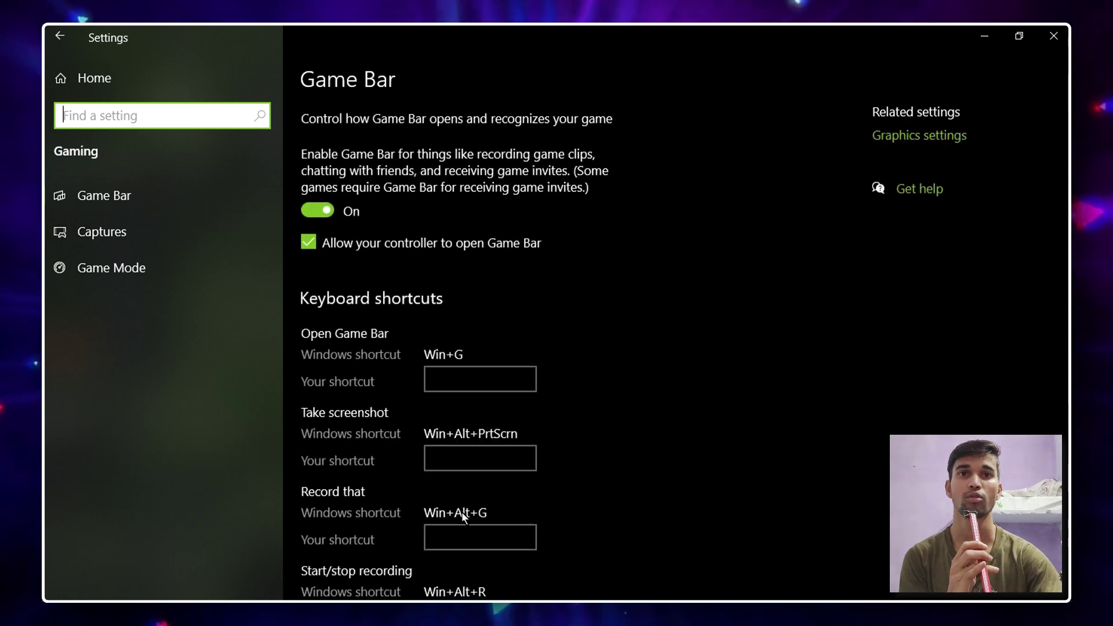
{"action": "scroll", "coordinate": [464, 498], "scroll_direction": "down", "scroll_amount": 6}
{"action": "scroll", "coordinate": [450, 530], "scroll_direction": "up", "scroll_amount": 6}
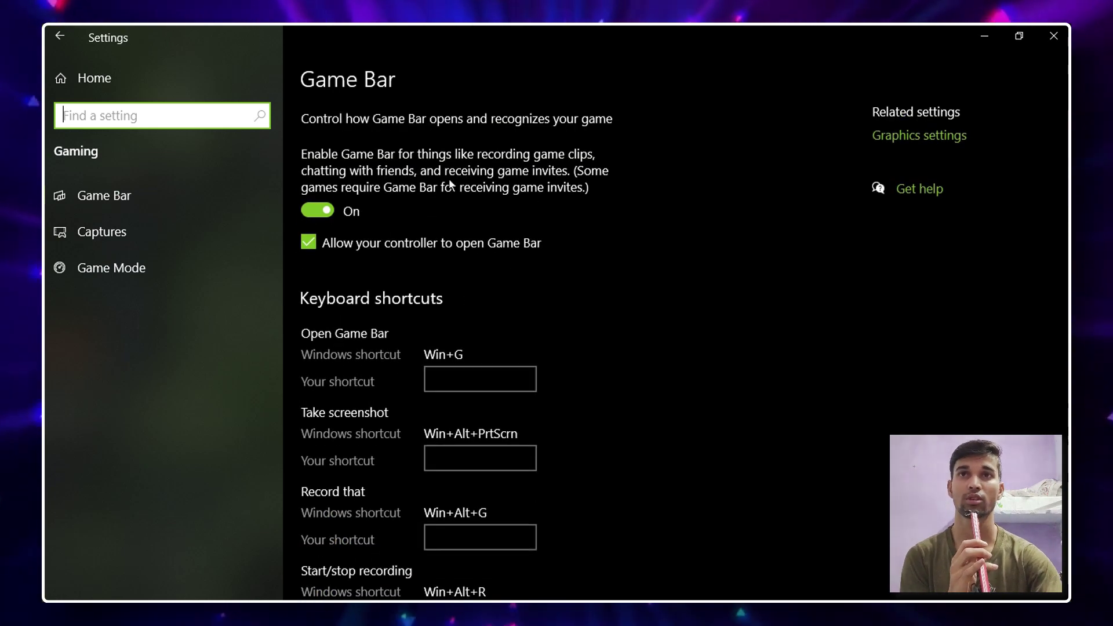
{"action": "scroll", "coordinate": [522, 440], "scroll_direction": "down", "scroll_amount": 6}
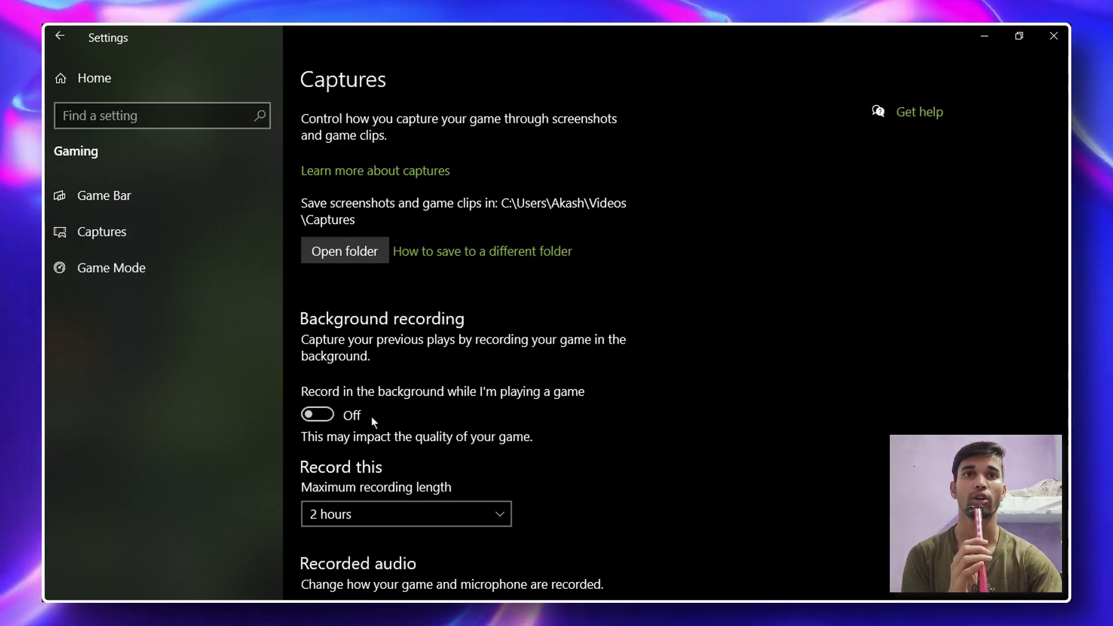
Set the maximum recording length in the Captures settings to 1 hour.
{"action": "scroll", "coordinate": [471, 412], "scroll_direction": "down", "scroll_amount": 4}
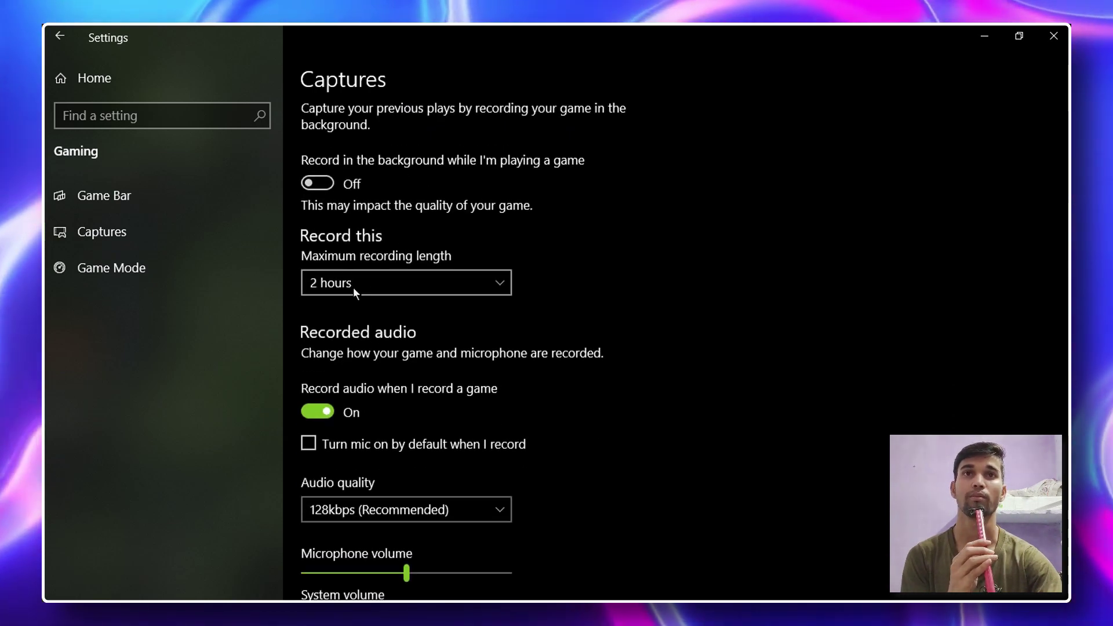
{"action": "left_click", "coordinate": [383, 284]}
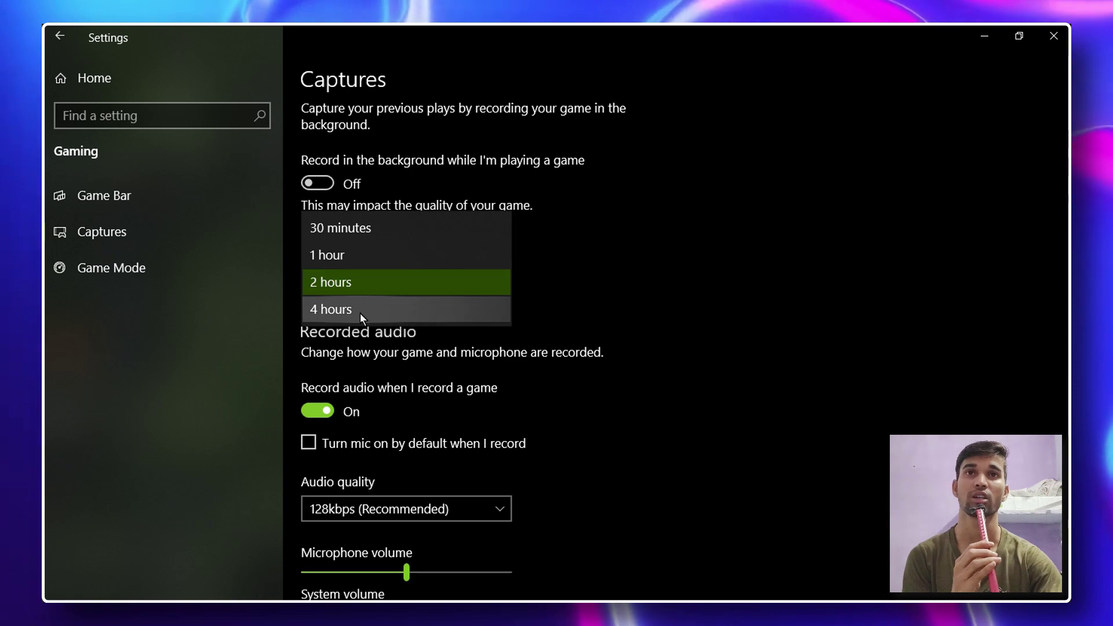
{"action": "left_click", "coordinate": [561, 284]}
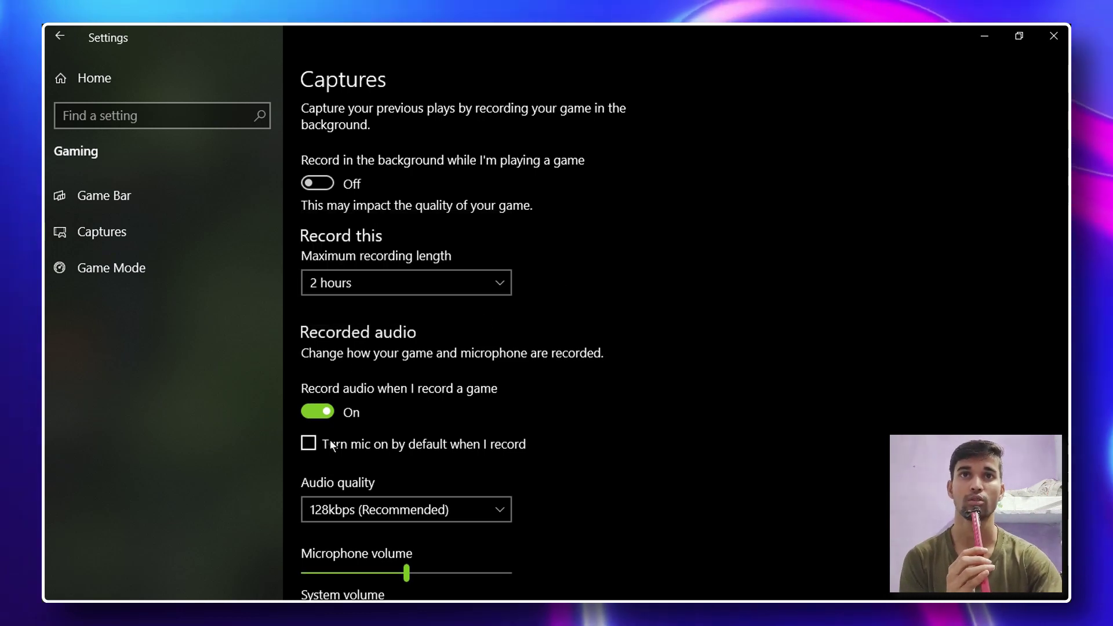
{"action": "left_click", "coordinate": [363, 278]}
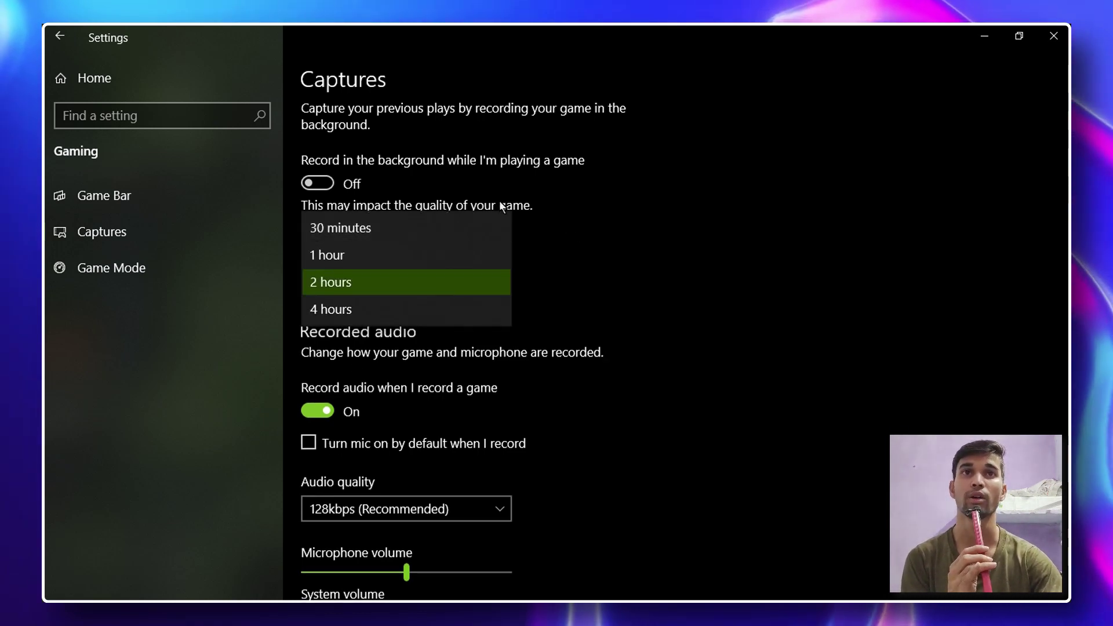
{"action": "left_click", "coordinate": [631, 252]}
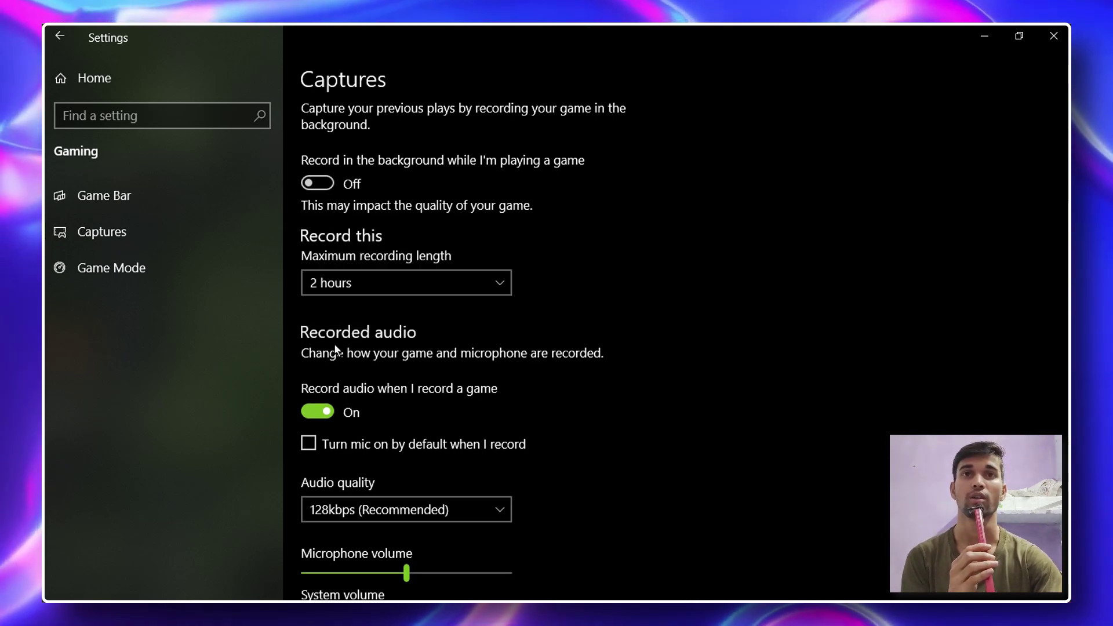
{"action": "scroll", "coordinate": [331, 439], "scroll_direction": "down", "scroll_amount": 5}
{"action": "scroll", "coordinate": [377, 220], "scroll_direction": "up", "scroll_amount": 7}
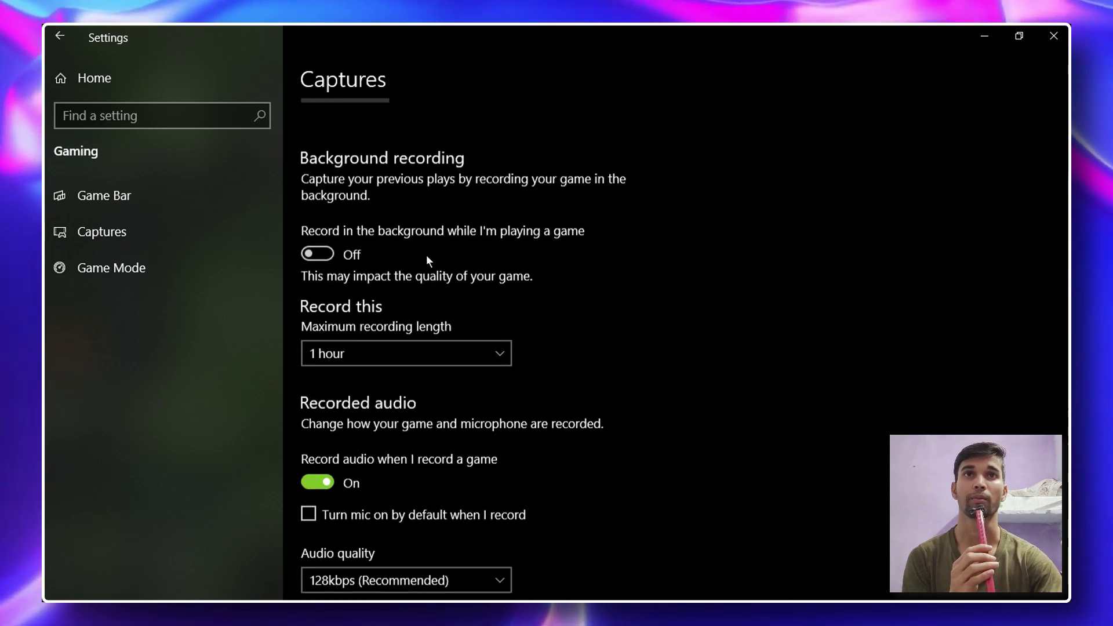
{"action": "scroll", "coordinate": [414, 201], "scroll_direction": "up", "scroll_amount": 3}
{"action": "scroll", "coordinate": [412, 214], "scroll_direction": "down", "scroll_amount": 5}
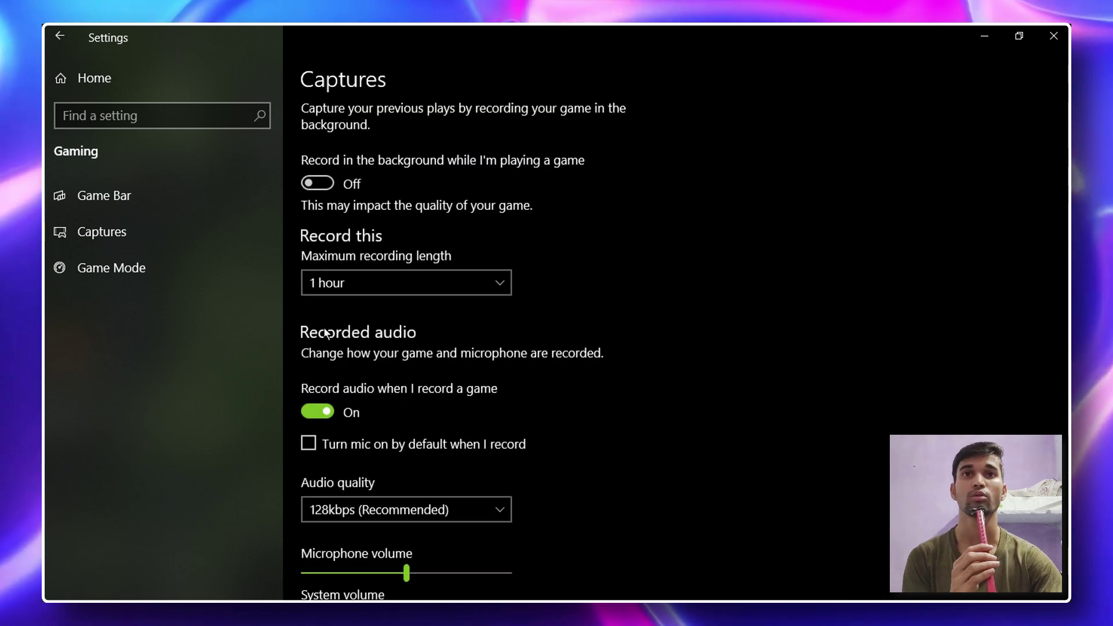
Check the available audio quality options for recorded game audio without changing the selection.
{"action": "scroll", "coordinate": [361, 422], "scroll_direction": "down", "scroll_amount": 3}
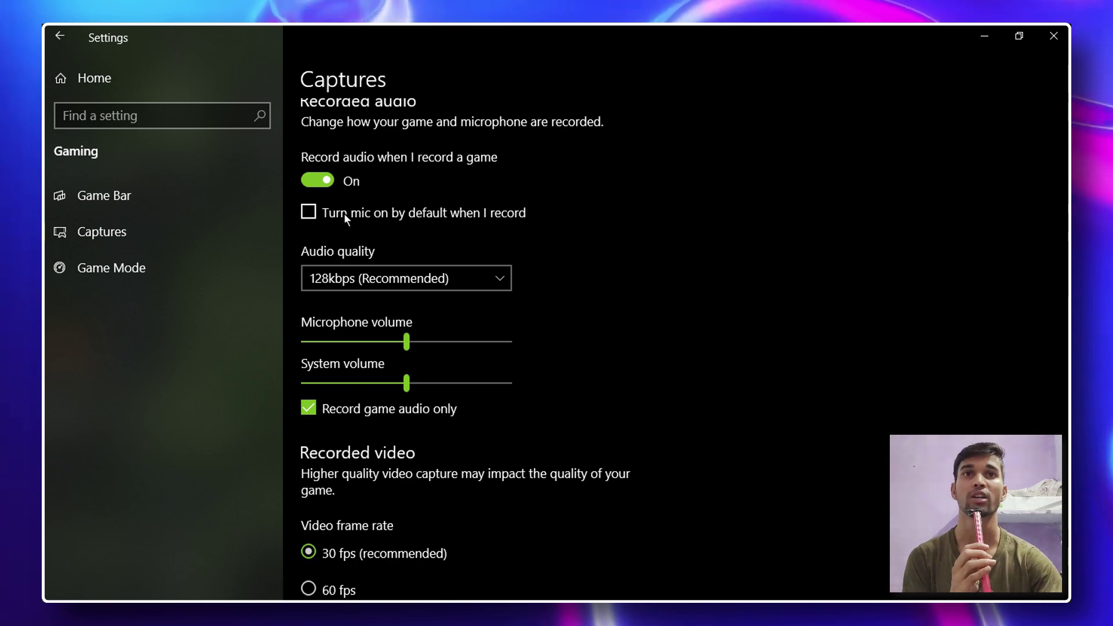
{"action": "left_click", "coordinate": [365, 279]}
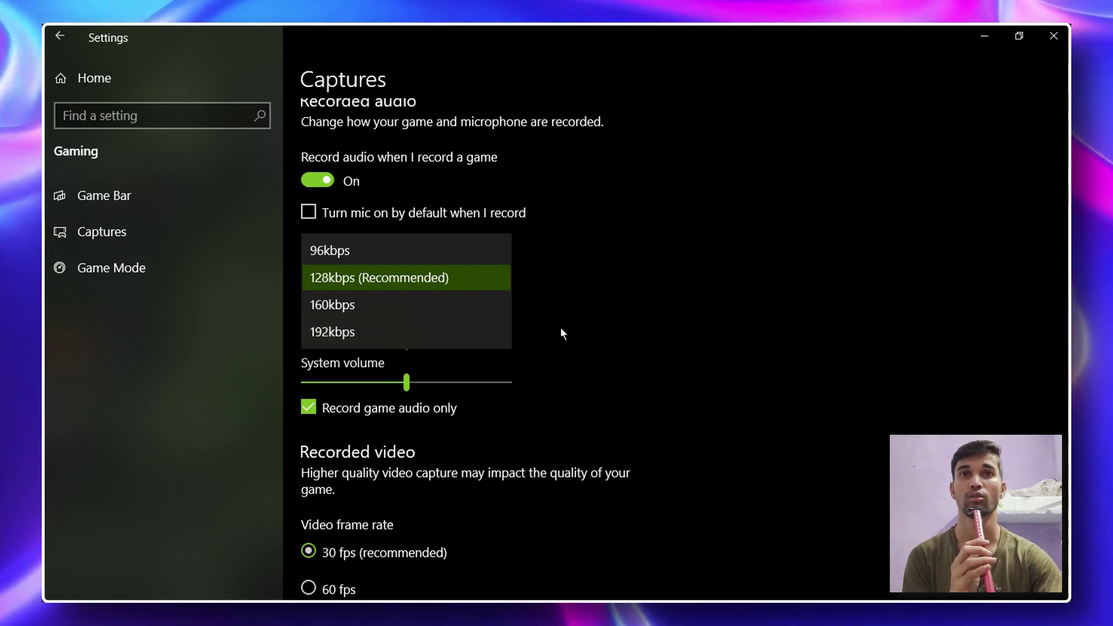
{"action": "left_click", "coordinate": [577, 315]}
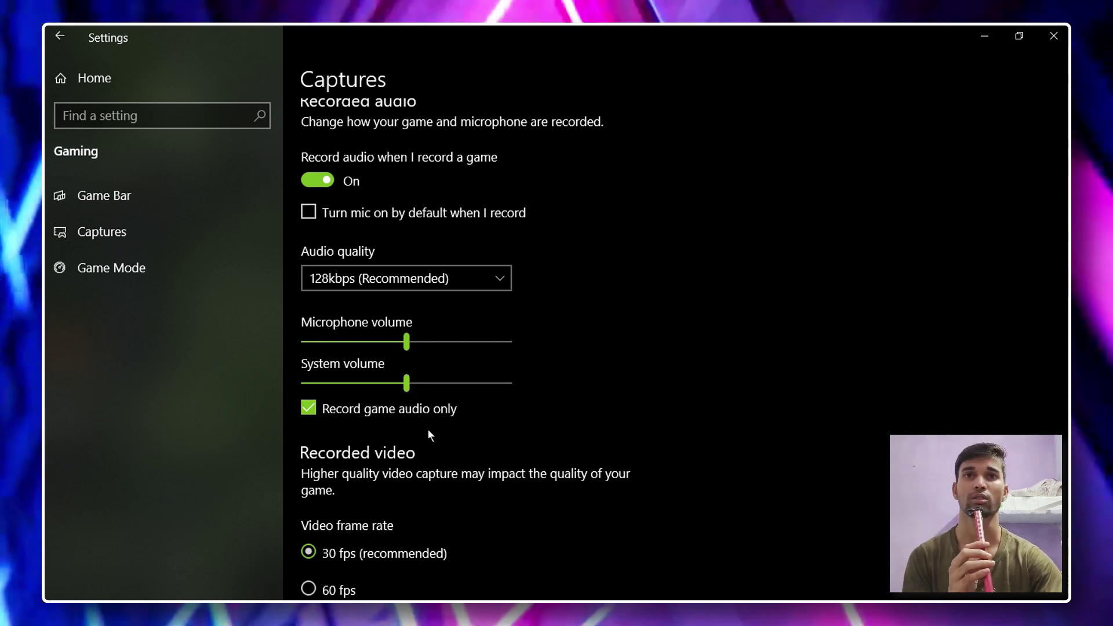
Set the recorded video's frame rate to 60 fps and its video quality to High.
{"action": "scroll", "coordinate": [554, 401], "scroll_direction": "down", "scroll_amount": 3}
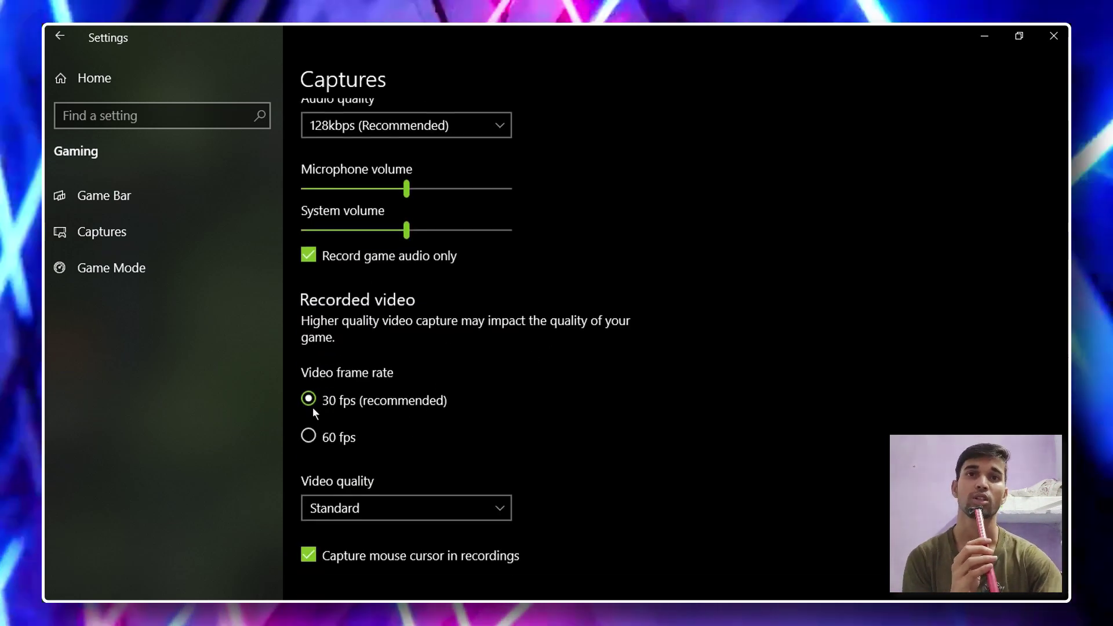
{"action": "left_click", "coordinate": [310, 439]}
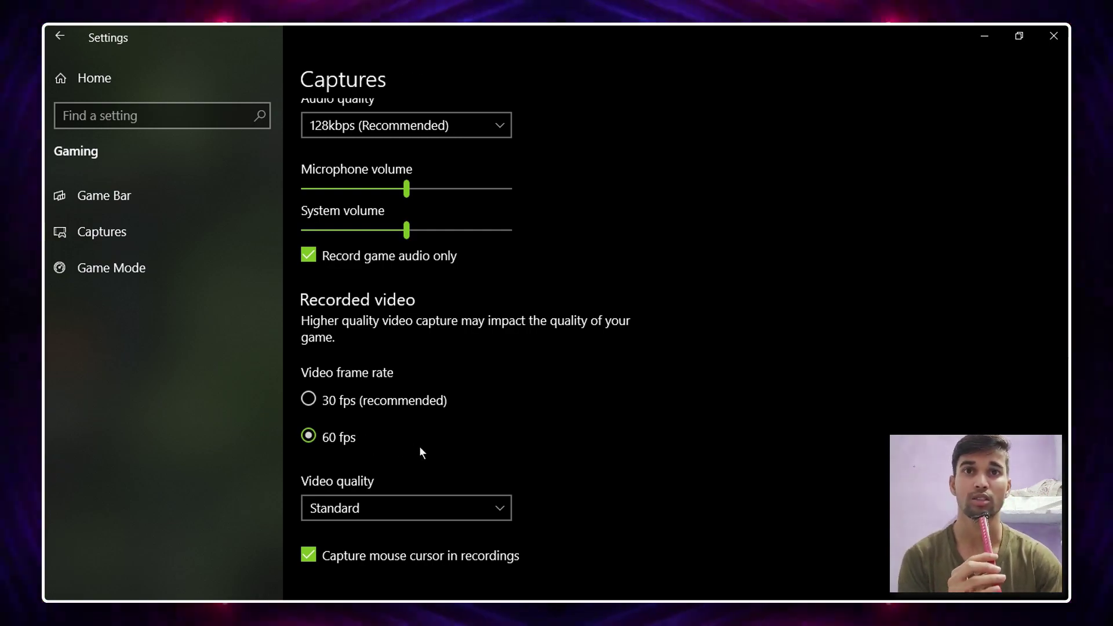
{"action": "left_click", "coordinate": [371, 508]}
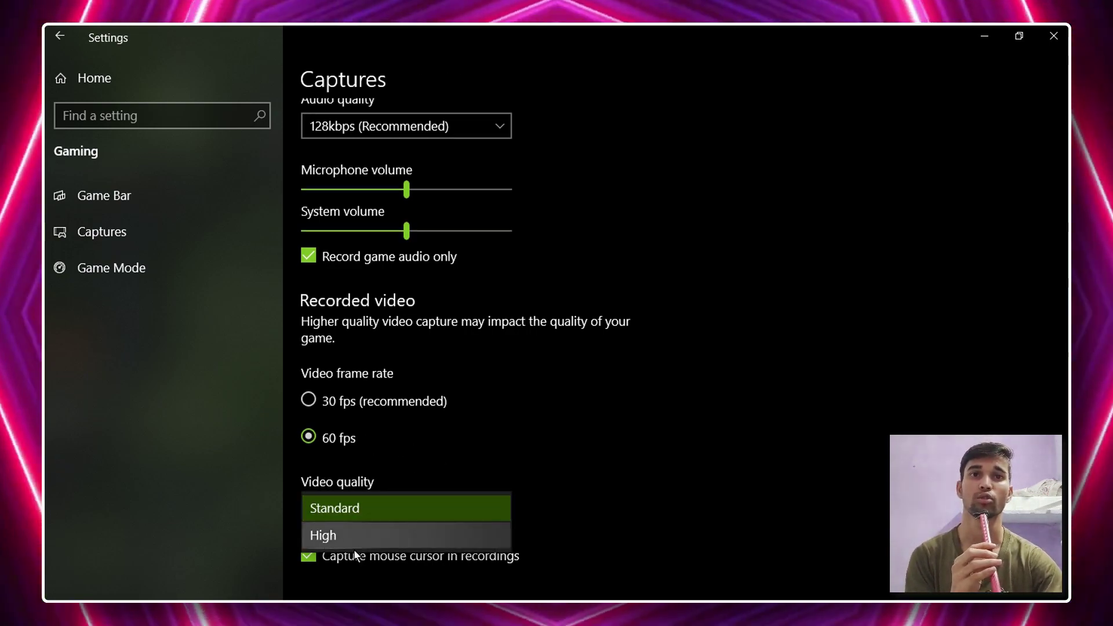
{"action": "left_click", "coordinate": [598, 450]}
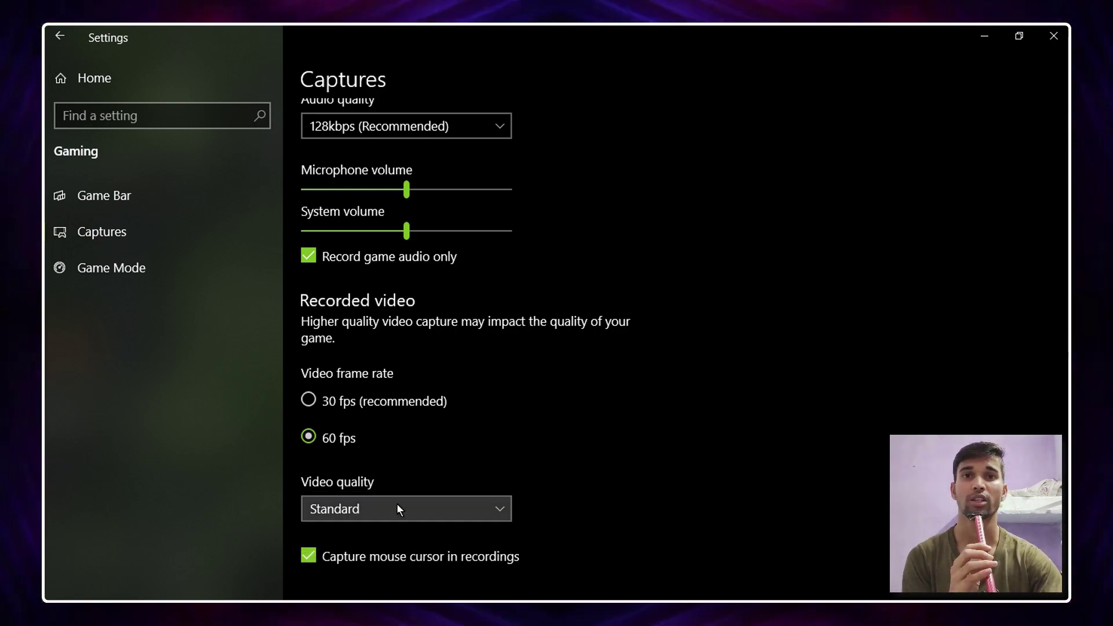
{"action": "left_click", "coordinate": [397, 506]}
{"action": "left_click", "coordinate": [349, 537]}
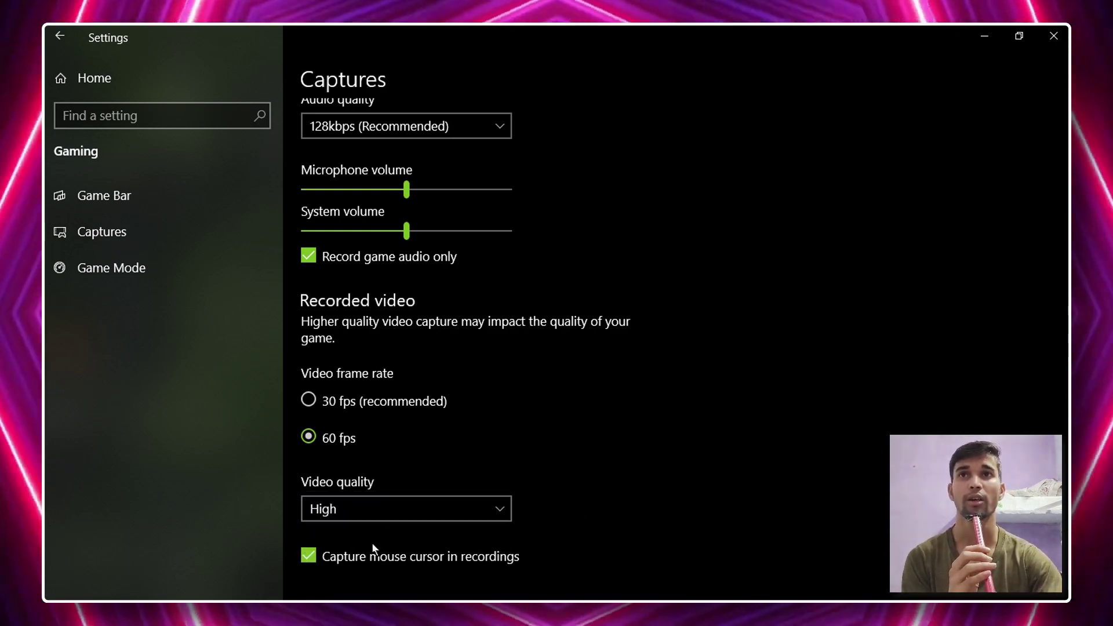
Open the Game Mode page, go to its related Graphics settings, and check the app type choices, keeping Desktop app.
{"action": "left_click", "coordinate": [120, 276]}
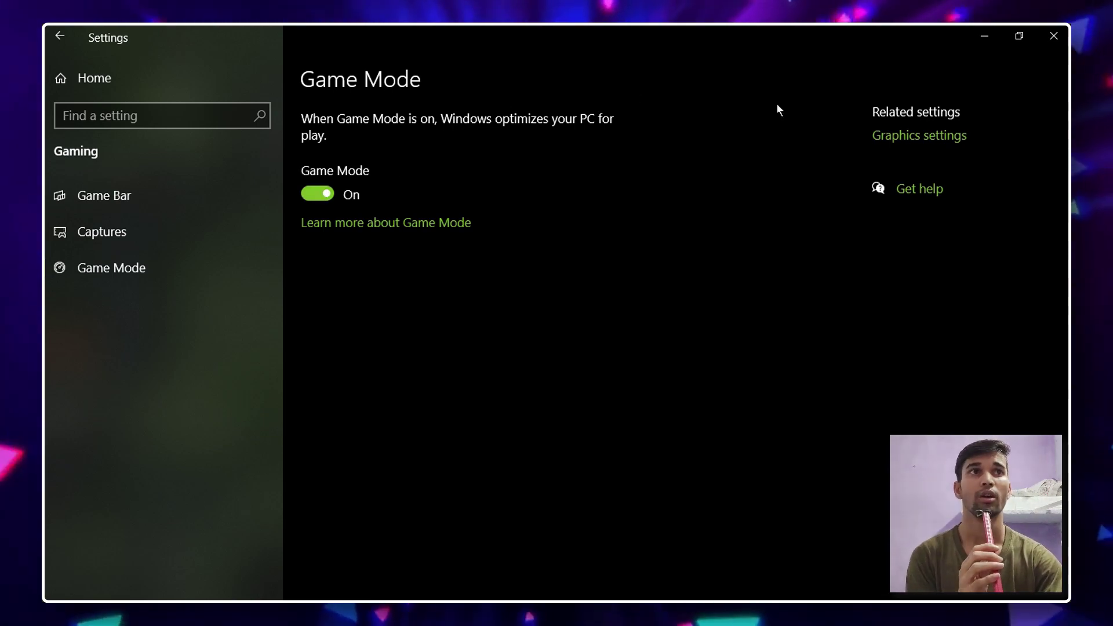
{"action": "left_click", "coordinate": [931, 142]}
{"action": "left_click", "coordinate": [195, 266]}
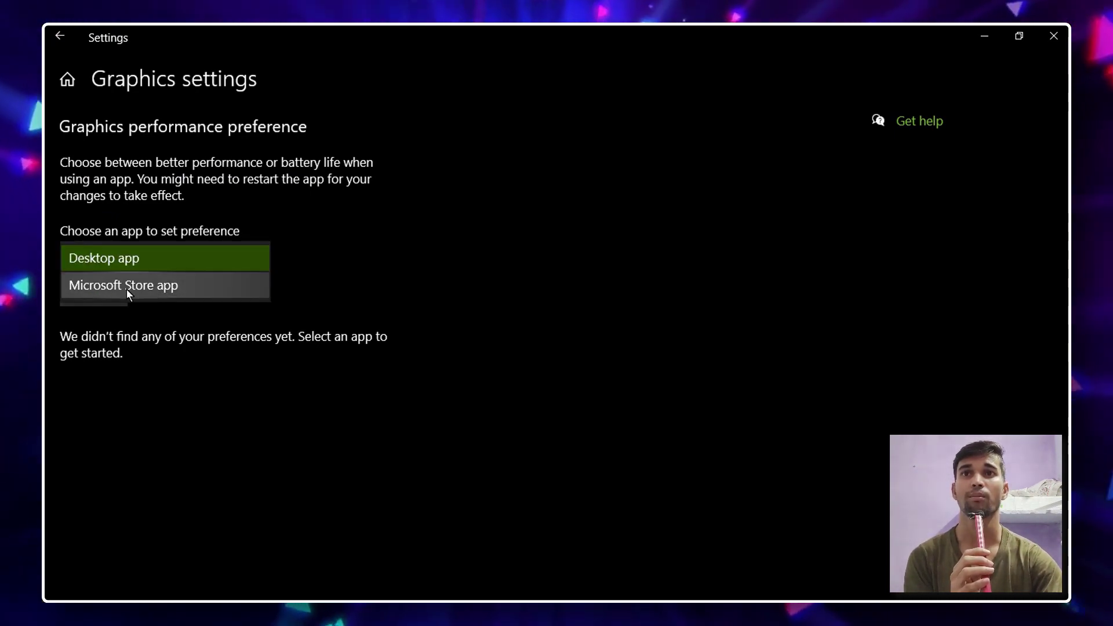
{"action": "left_click", "coordinate": [126, 259]}
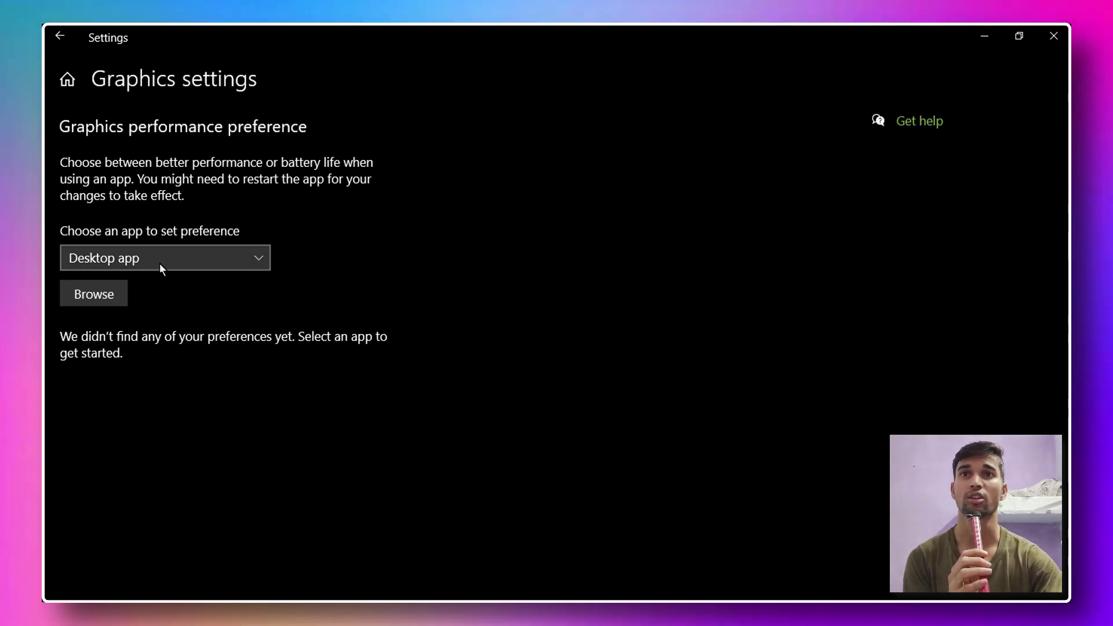
Switch the graphics preference app type to Microsoft Store app and view the list of selectable apps.
{"action": "left_click", "coordinate": [161, 267]}
{"action": "left_click", "coordinate": [145, 284]}
{"action": "left_click", "coordinate": [133, 292]}
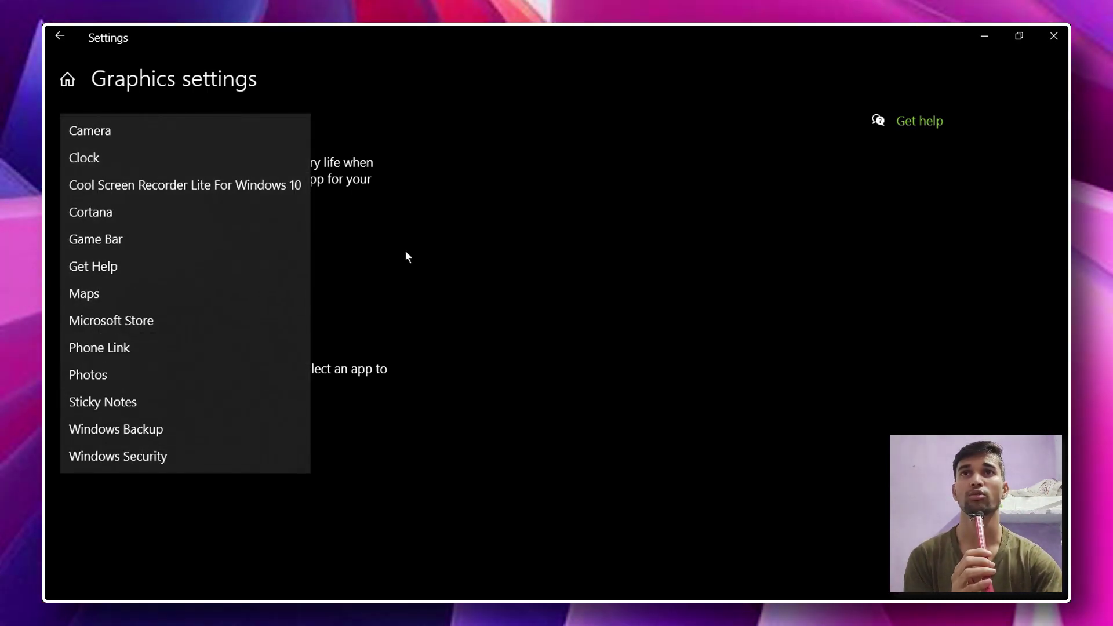
{"action": "left_click", "coordinate": [406, 254]}
Return to the Settings home, open the Ease of Access display settings, and check the size choices for apps and text.
{"action": "left_click", "coordinate": [64, 36]}
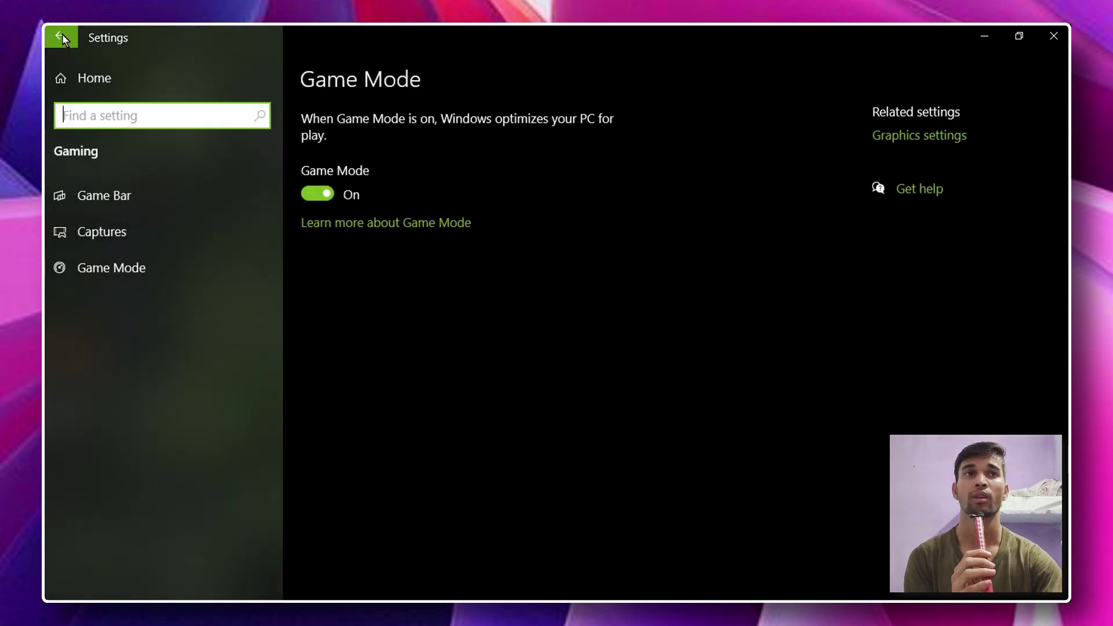
{"action": "left_click", "coordinate": [62, 34]}
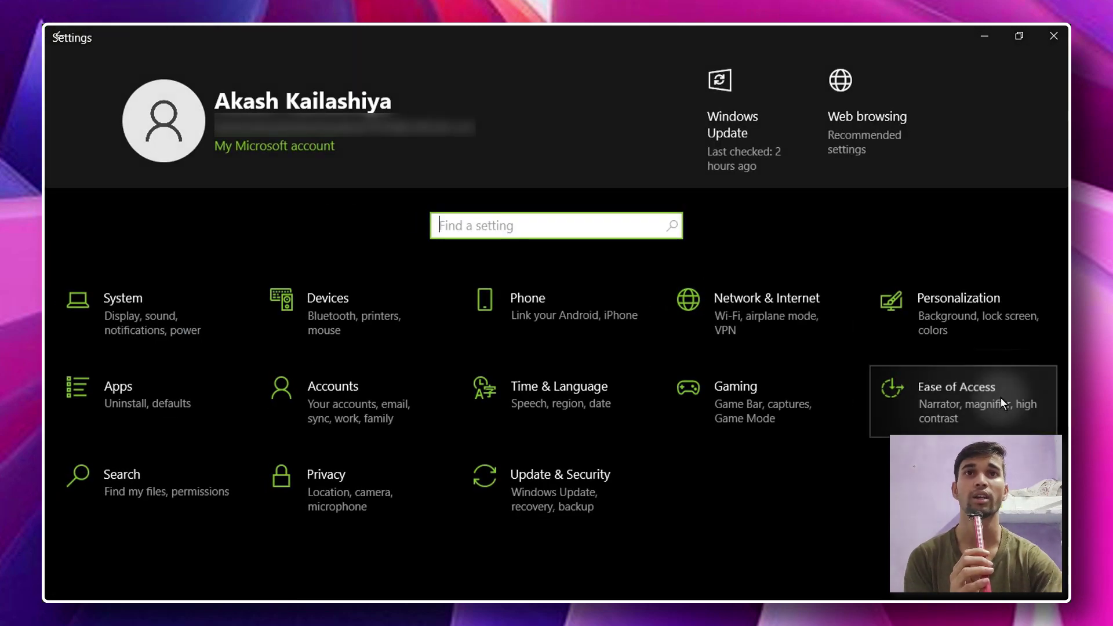
{"action": "left_click", "coordinate": [1000, 398]}
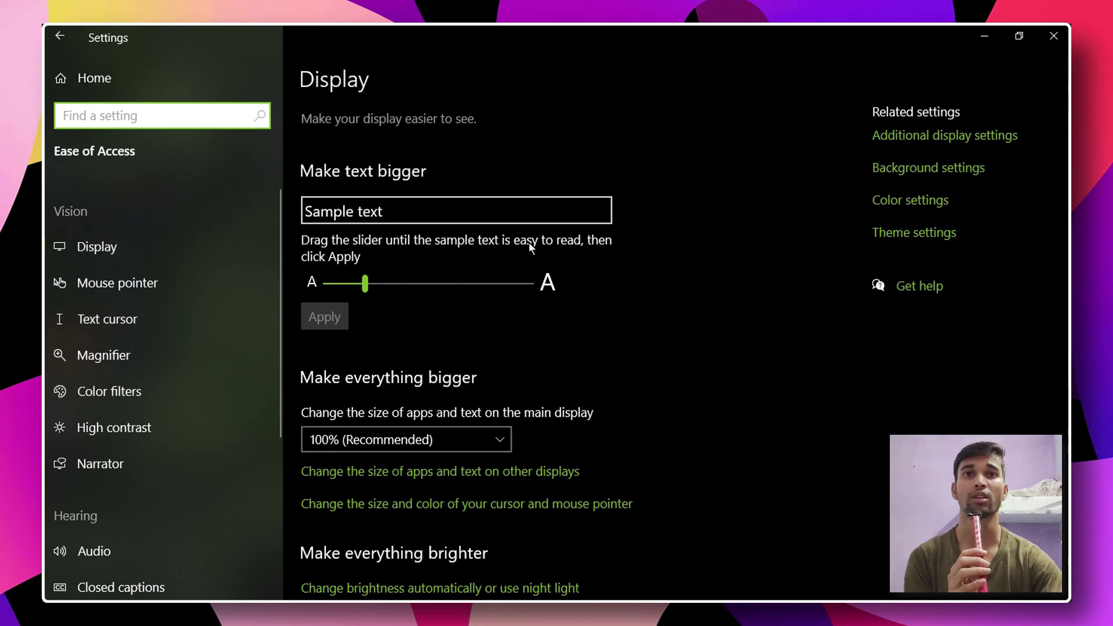
{"action": "scroll", "coordinate": [470, 423], "scroll_direction": "down", "scroll_amount": 5}
{"action": "scroll", "coordinate": [497, 414], "scroll_direction": "up", "scroll_amount": 5}
{"action": "left_click", "coordinate": [397, 440]}
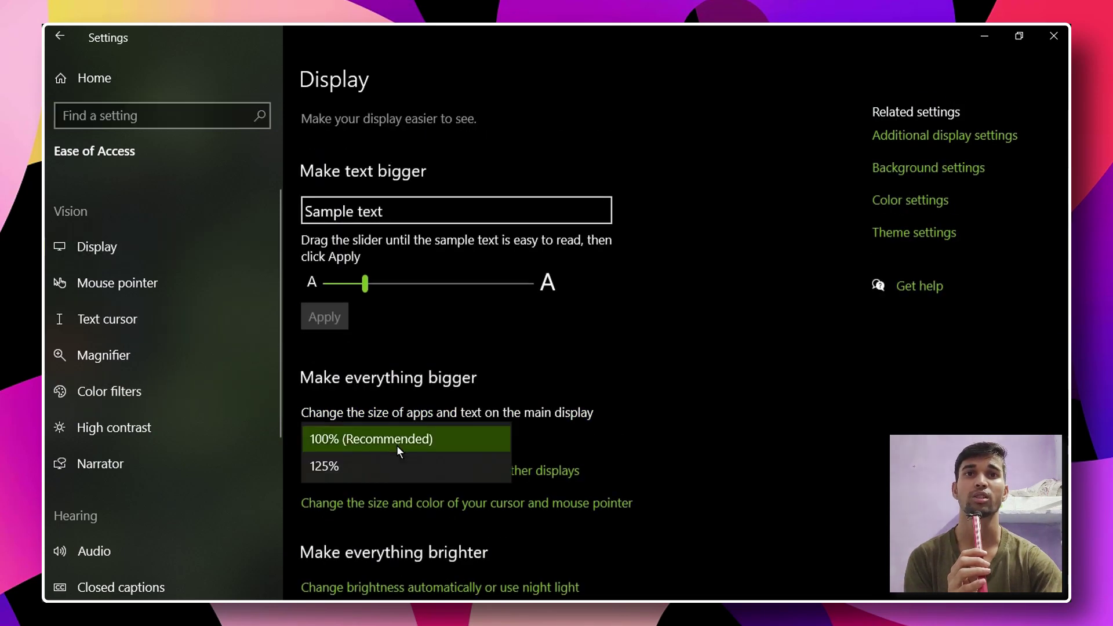
{"action": "left_click", "coordinate": [740, 416]}
Try turning off transparency in Windows, move the window around to compare its look, and turn transparency back on.
{"action": "scroll", "coordinate": [444, 308], "scroll_direction": "down", "scroll_amount": 4}
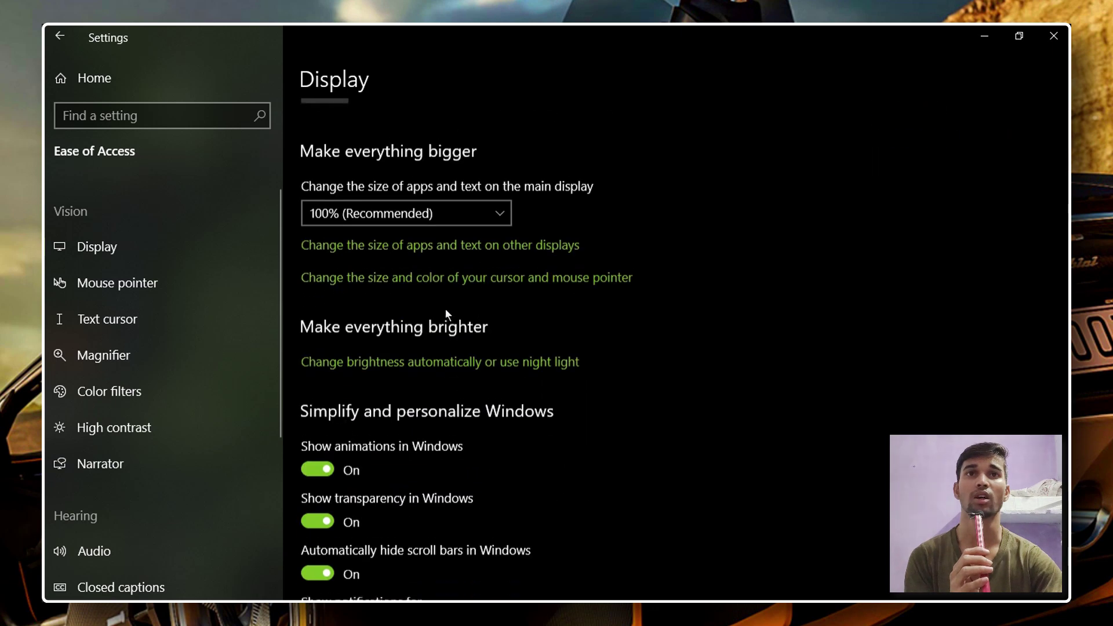
{"action": "scroll", "coordinate": [366, 496], "scroll_direction": "down", "scroll_amount": 3}
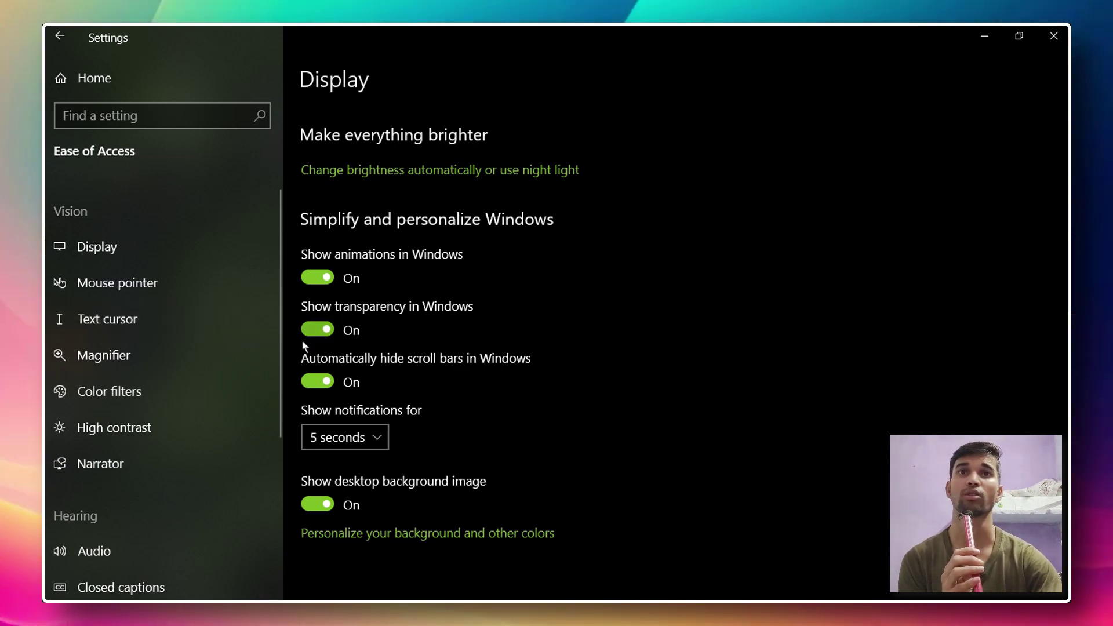
{"action": "left_click", "coordinate": [318, 330]}
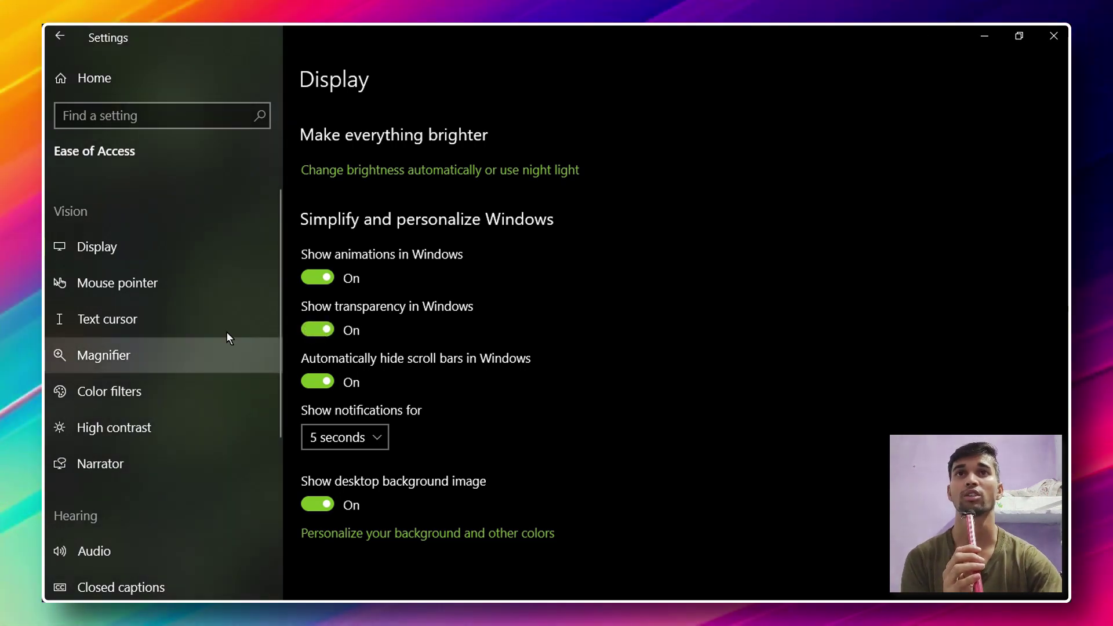
{"action": "left_click", "coordinate": [318, 331]}
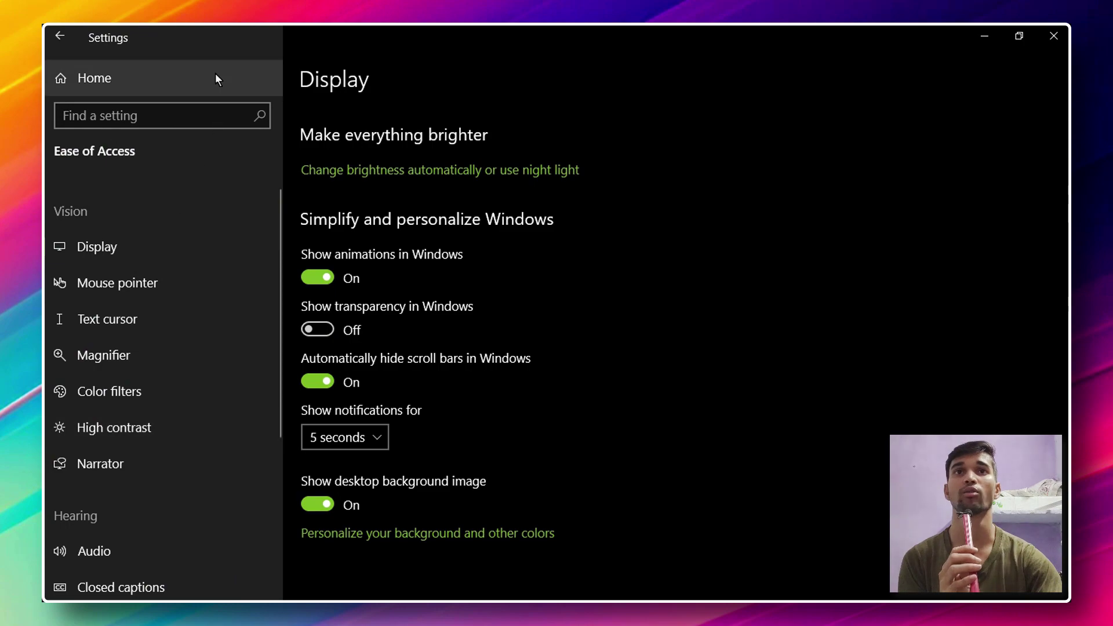
{"action": "left_click_drag", "start_coordinate": [480, 38], "coordinate": [518, 145]}
{"action": "left_click", "coordinate": [500, 401]}
{"action": "double_click", "coordinate": [517, 145]}
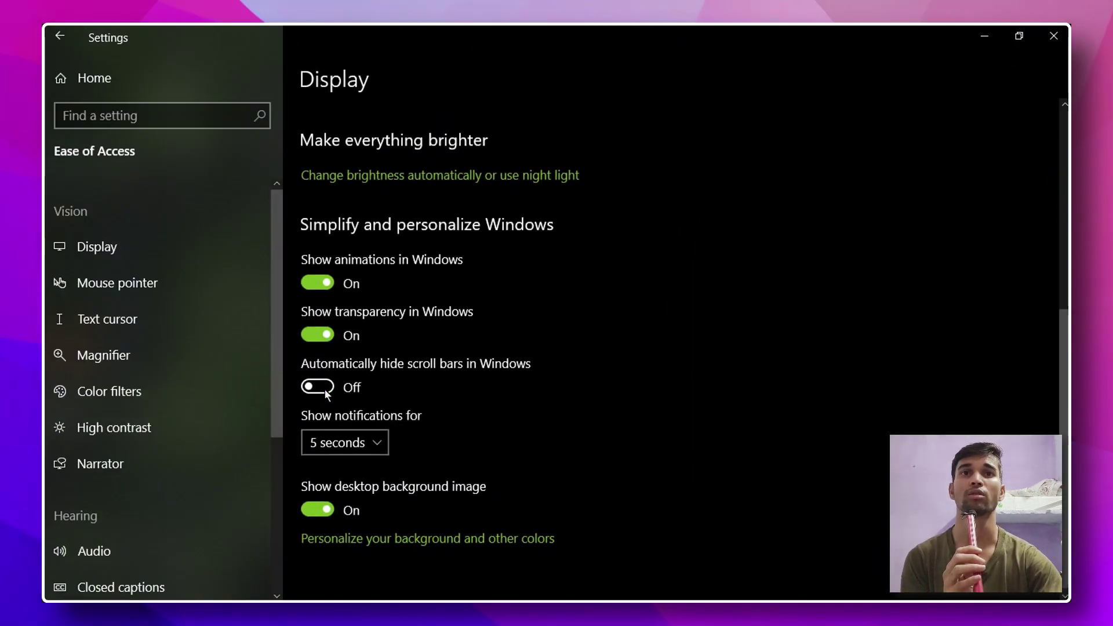
Toggle automatic hiding of scroll bars in Windows to compare the effect, leaving it on.
{"action": "left_click", "coordinate": [313, 386]}
{"action": "left_click", "coordinate": [311, 392]}
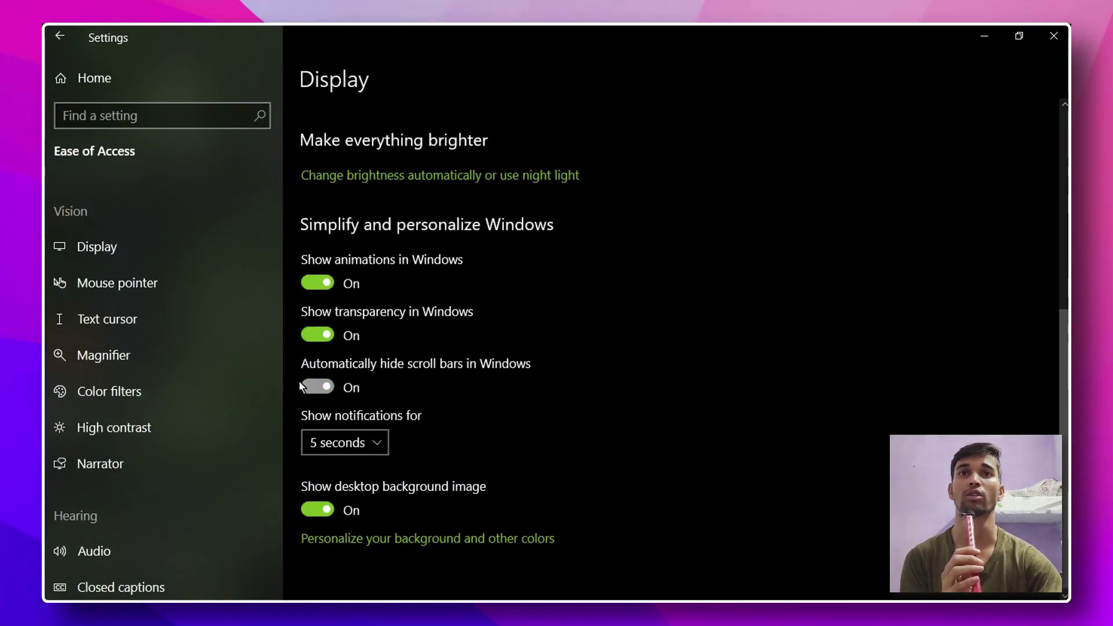
{"action": "scroll", "coordinate": [263, 327], "scroll_direction": "down", "scroll_amount": 5}
{"action": "scroll", "coordinate": [262, 327], "scroll_direction": "up", "scroll_amount": 5}
{"action": "left_click", "coordinate": [324, 388]}
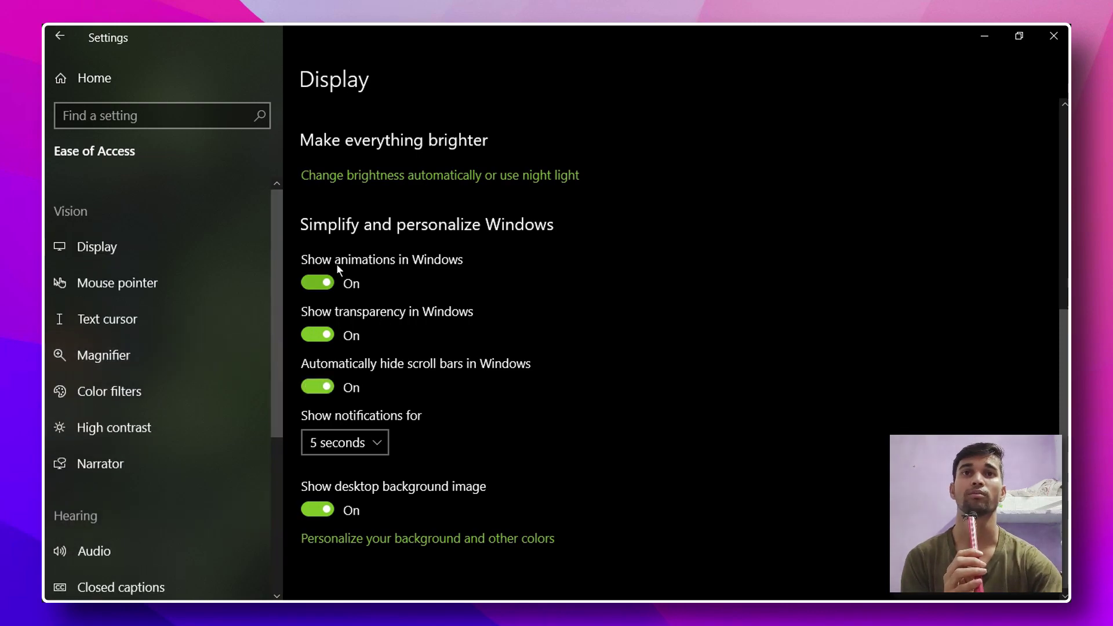
Look through the remaining Display options, view the Mouse pointer settings, and open the Text cursor settings in Ease of Access.
{"action": "scroll", "coordinate": [199, 336], "scroll_direction": "down", "scroll_amount": 3}
{"action": "scroll", "coordinate": [437, 276], "scroll_direction": "up", "scroll_amount": 7}
{"action": "scroll", "coordinate": [517, 342], "scroll_direction": "down", "scroll_amount": 7}
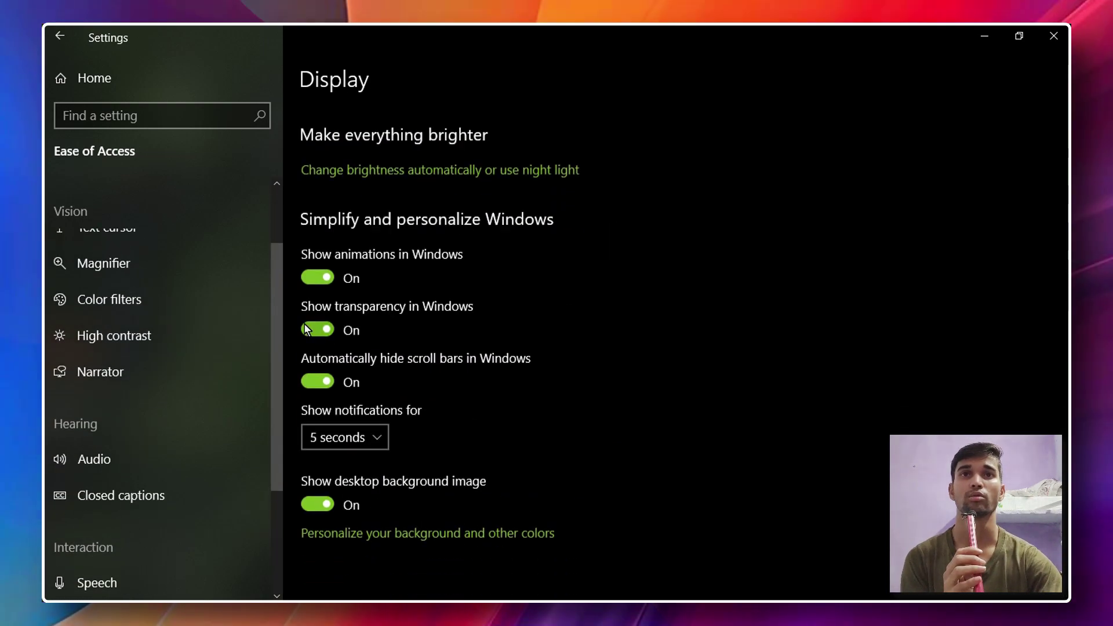
{"action": "scroll", "coordinate": [352, 367], "scroll_direction": "up", "scroll_amount": 4}
{"action": "scroll", "coordinate": [522, 358], "scroll_direction": "down", "scroll_amount": 4}
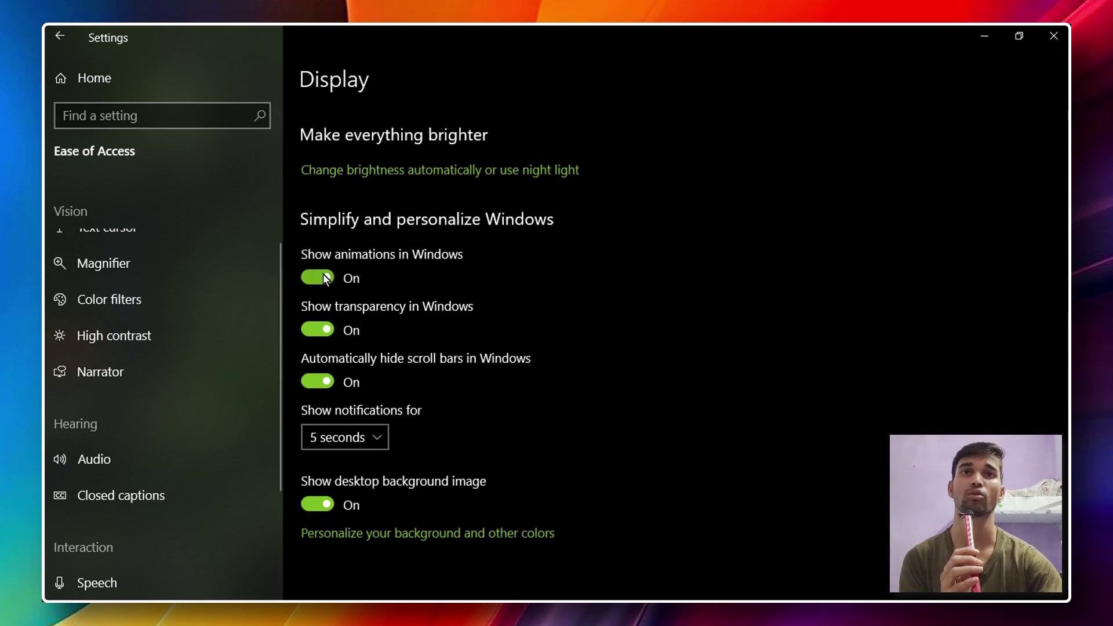
{"action": "scroll", "coordinate": [199, 345], "scroll_direction": "up", "scroll_amount": 2}
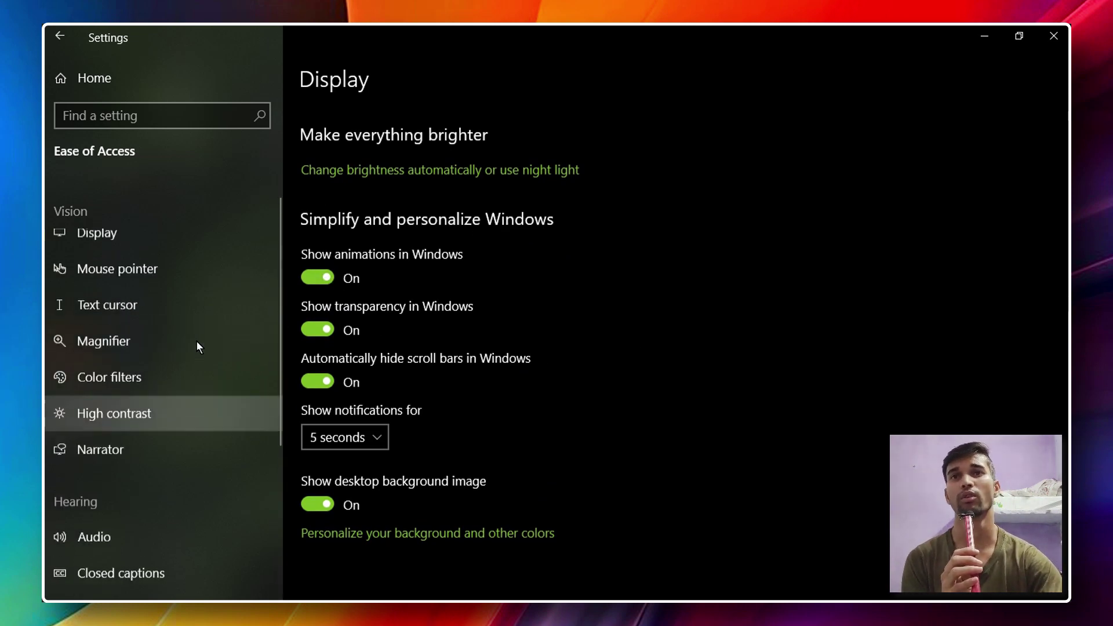
{"action": "left_click", "coordinate": [177, 278]}
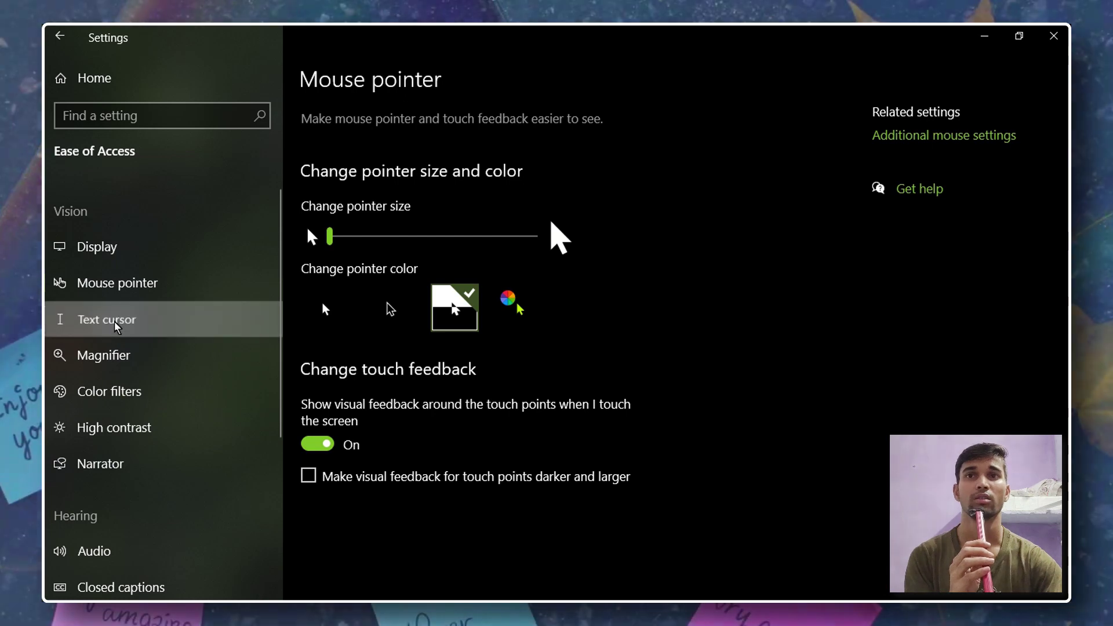
{"action": "left_click", "coordinate": [114, 319]}
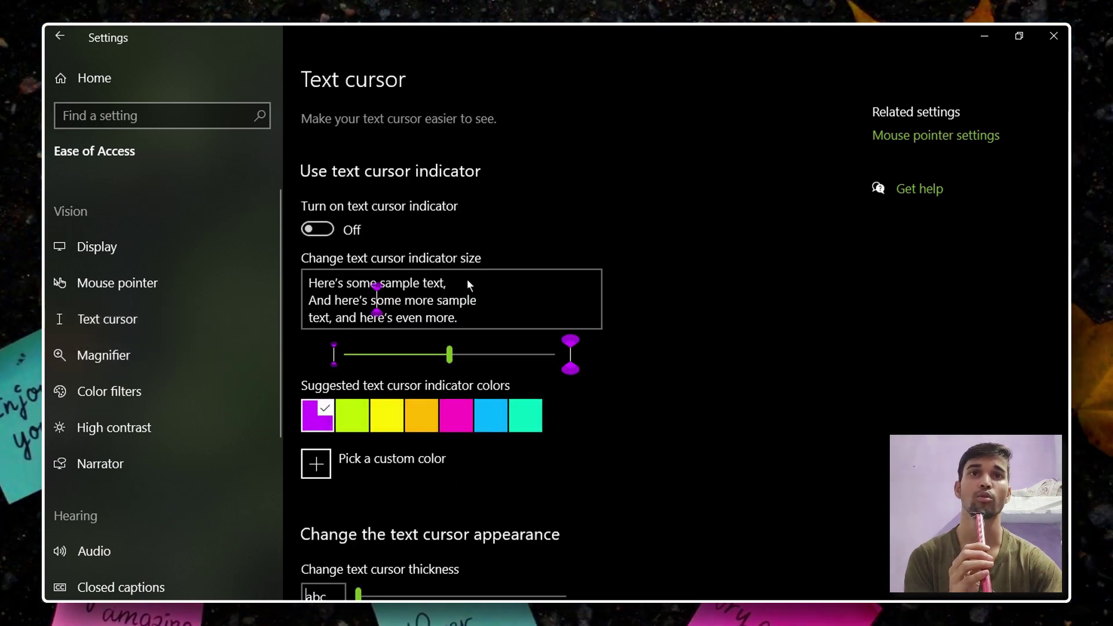
Try the suggested green, orange, blue and turquoise text cursor indicator colors, and return to purple.
{"action": "left_click", "coordinate": [359, 418]}
{"action": "left_click", "coordinate": [421, 415]}
{"action": "left_click", "coordinate": [491, 415]}
{"action": "left_click", "coordinate": [525, 416]}
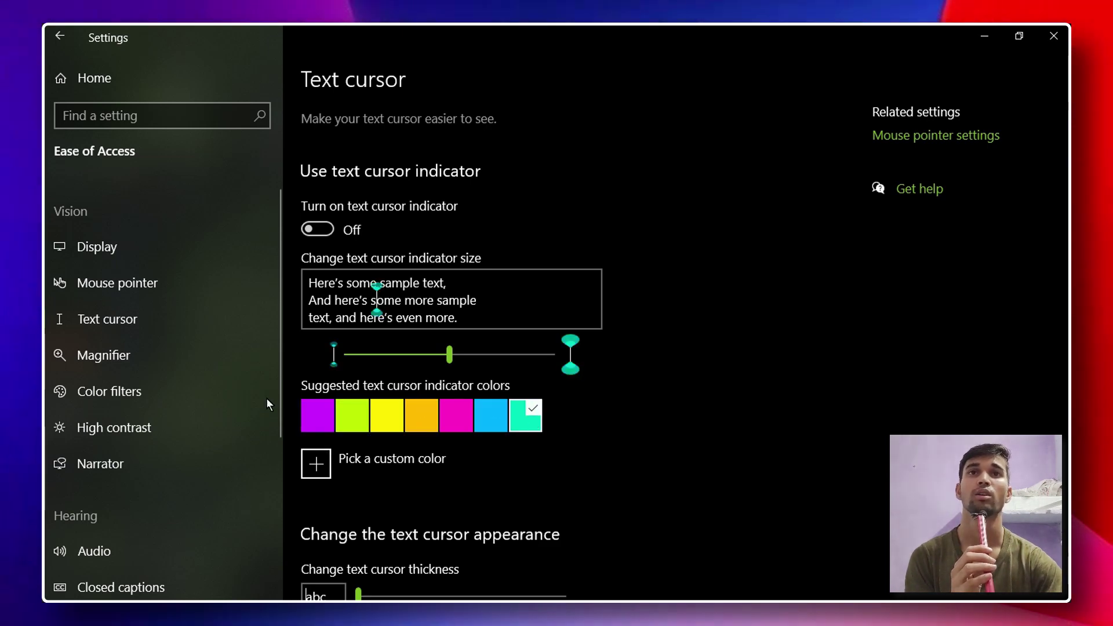
{"action": "left_click", "coordinate": [317, 415]}
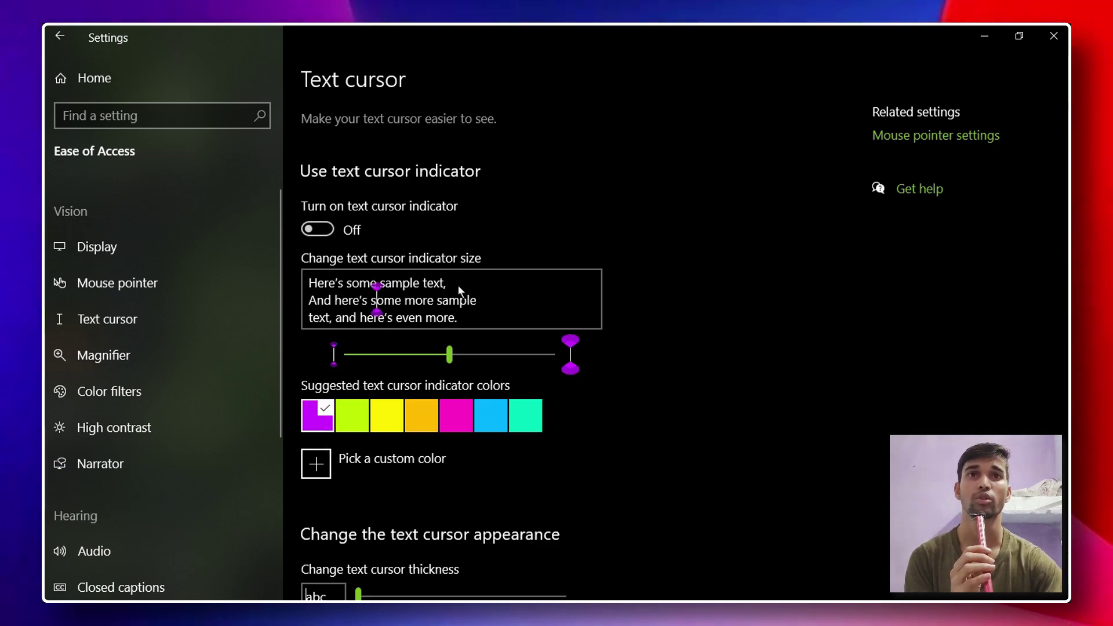
Turn on the text cursor indicator and check its look by entering "tt" in the Windows search.
{"action": "left_click", "coordinate": [318, 230]}
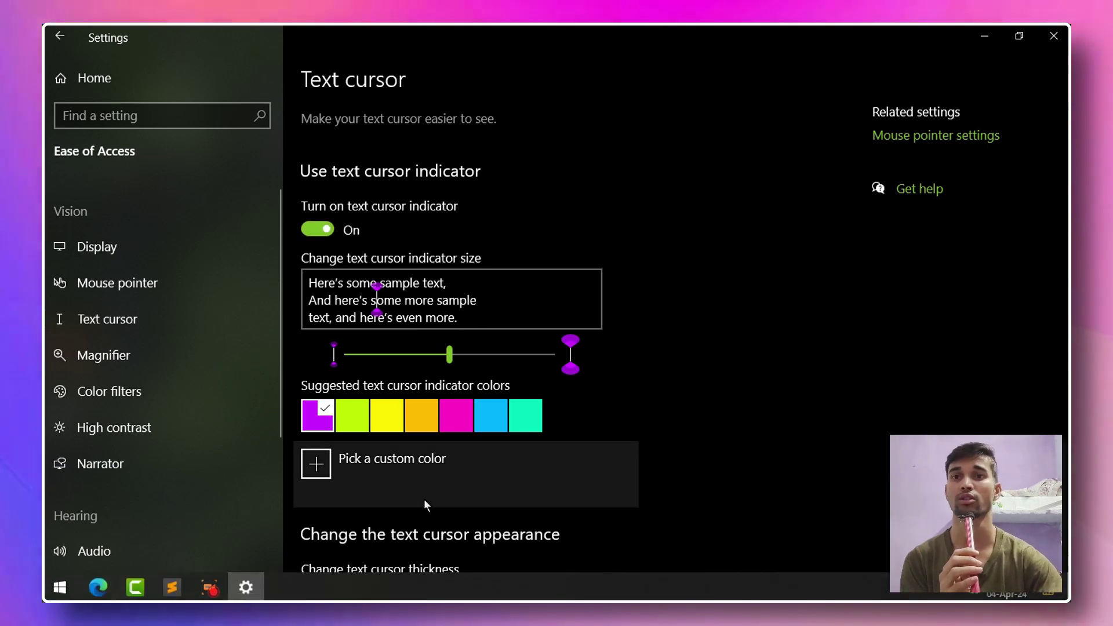
{"action": "key", "text": "super"}
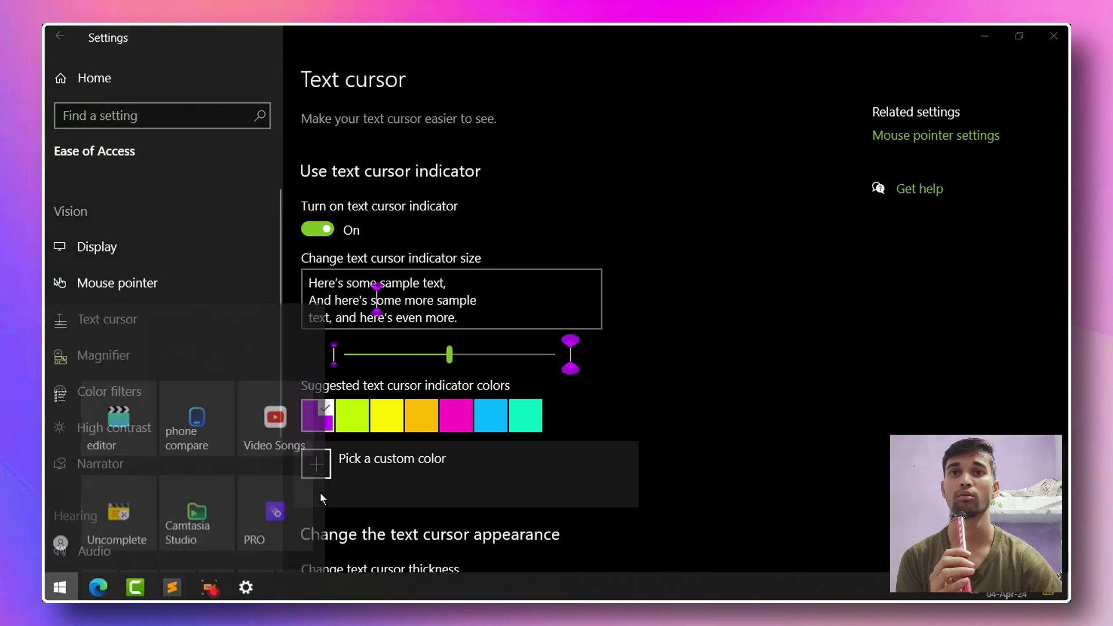
{"action": "type", "text": "tt"}
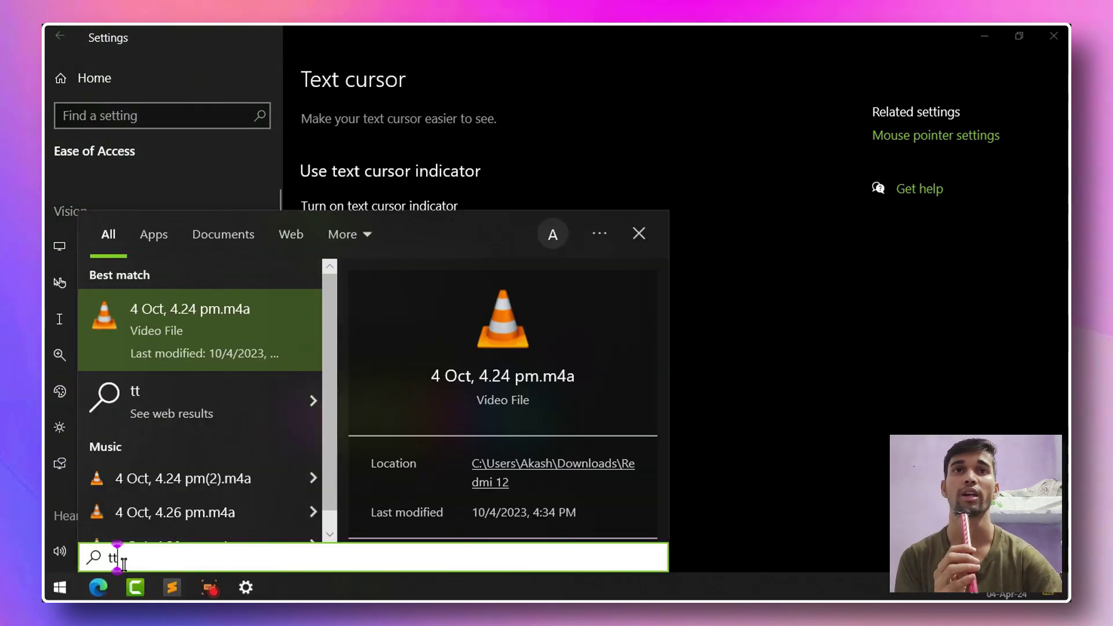
{"action": "left_click", "coordinate": [818, 398]}
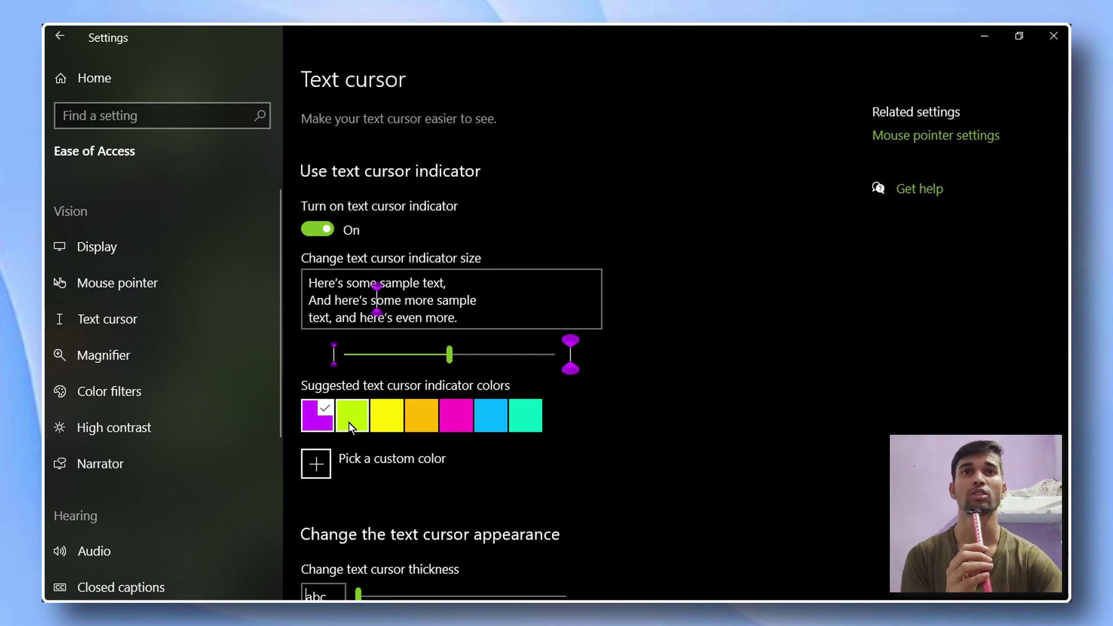
View the custom color picker for the indicator without changing the purple color, and set the text cursor thickness to 2.
{"action": "left_click", "coordinate": [316, 464]}
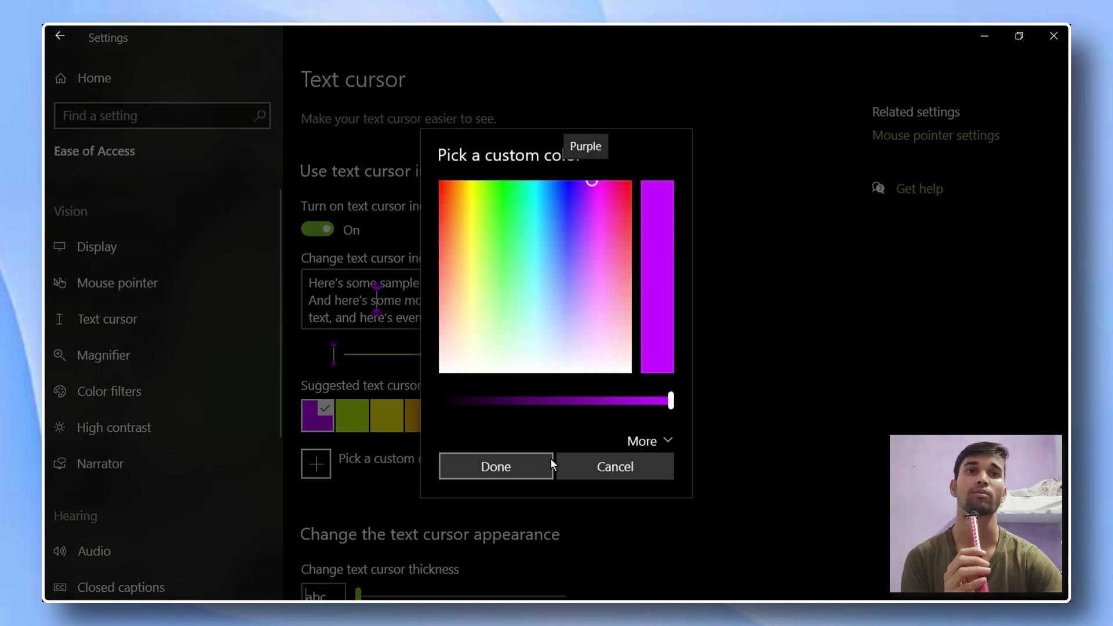
{"action": "left_click", "coordinate": [552, 466]}
{"action": "scroll", "coordinate": [520, 396], "scroll_direction": "down", "scroll_amount": 2}
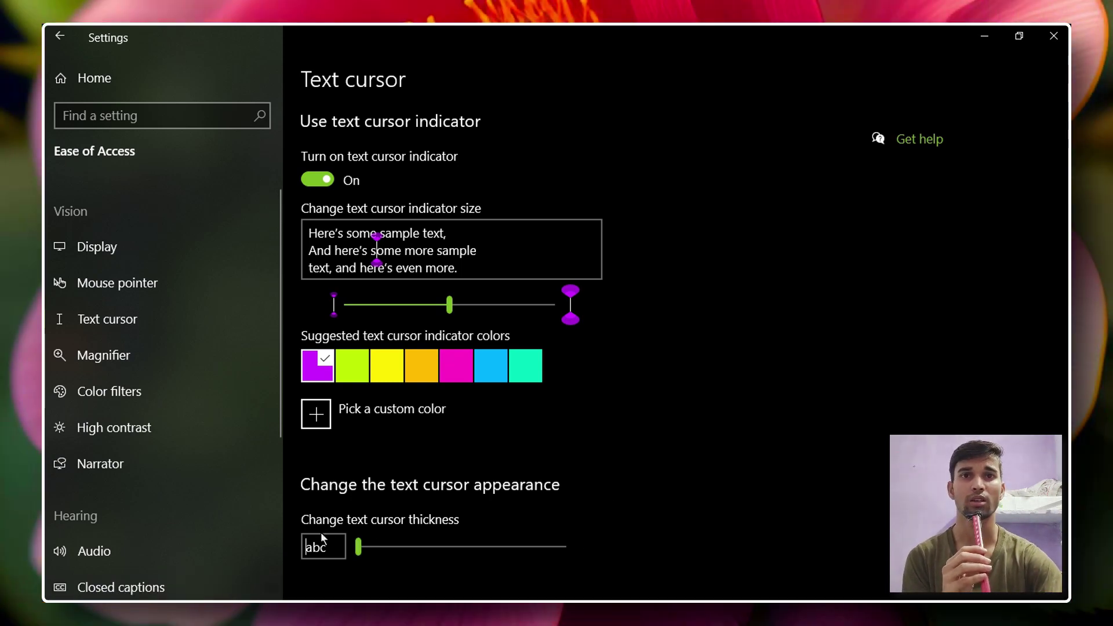
{"action": "mouse_move", "coordinate": [358, 546]}
{"action": "left_mouse_down"}
{"action": "mouse_move", "coordinate": [576, 545]}
{"action": "mouse_move", "coordinate": [352, 536]}
{"action": "mouse_move", "coordinate": [382, 538]}
{"action": "mouse_move", "coordinate": [366, 544]}
{"action": "left_mouse_up"}
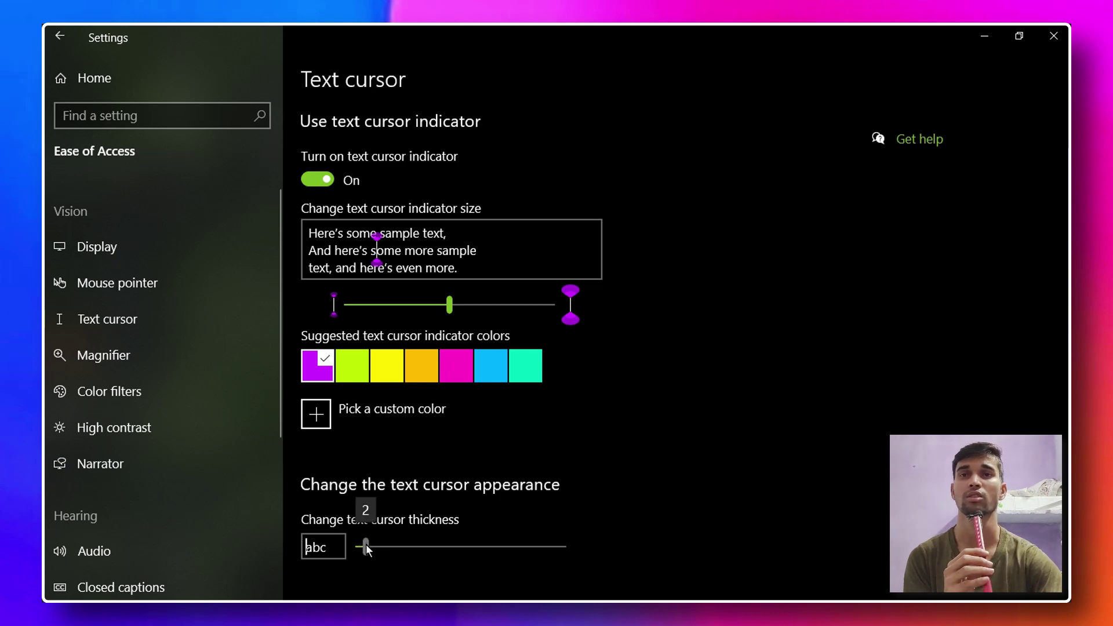
Open the Magnifier settings and view the available zoom increments, keeping 100% (default).
{"action": "left_click", "coordinate": [99, 363]}
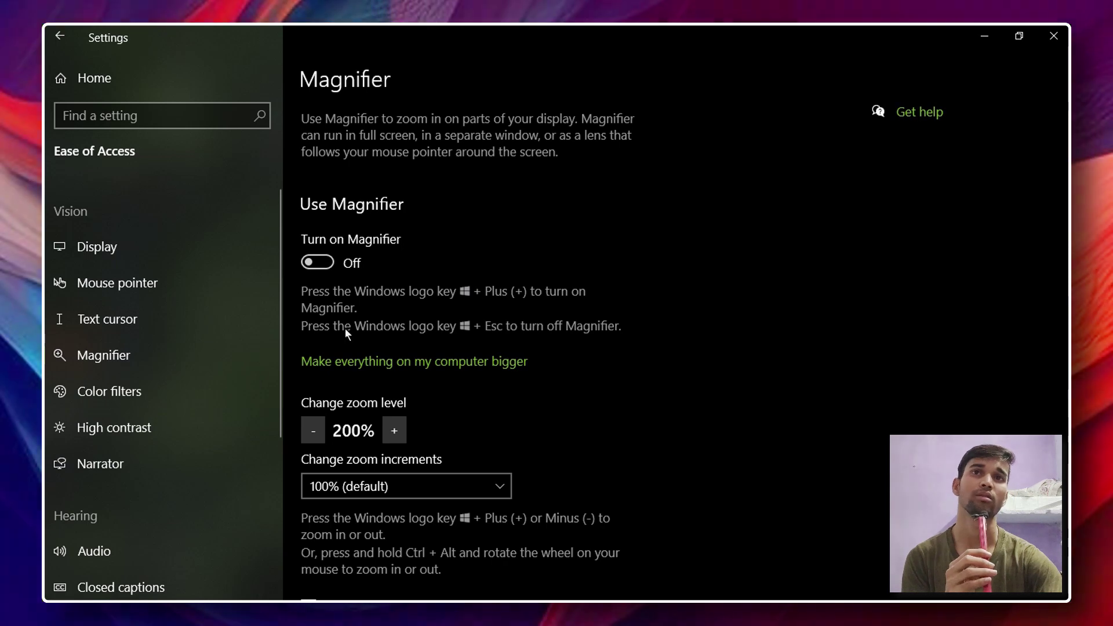
{"action": "scroll", "coordinate": [365, 287], "scroll_direction": "down", "scroll_amount": 5}
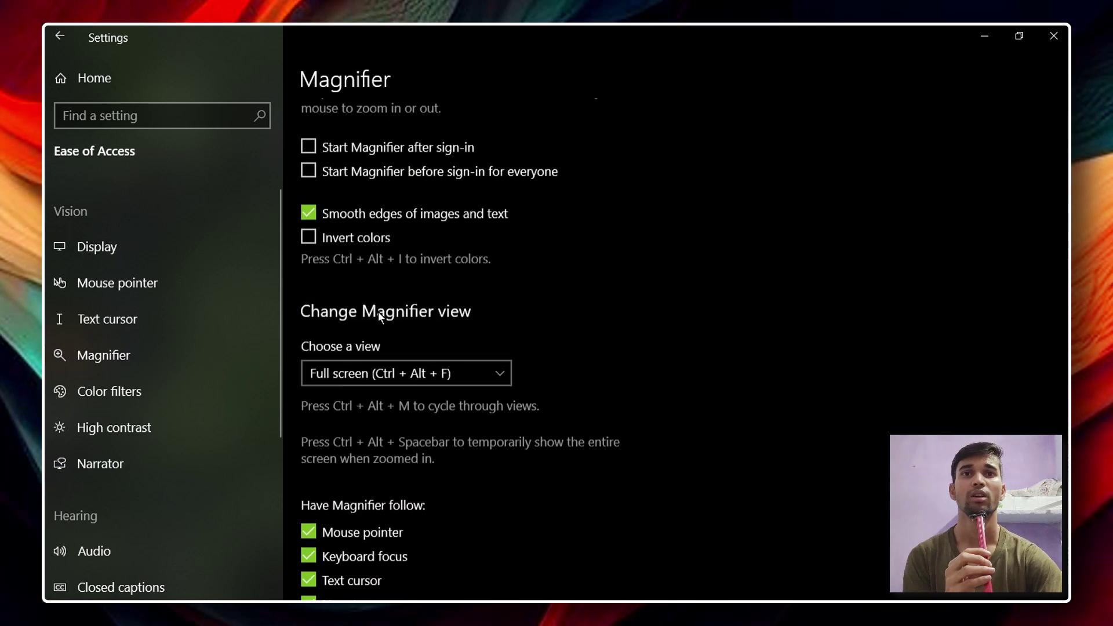
{"action": "scroll", "coordinate": [385, 328], "scroll_direction": "up", "scroll_amount": 5}
{"action": "left_click", "coordinate": [354, 485]}
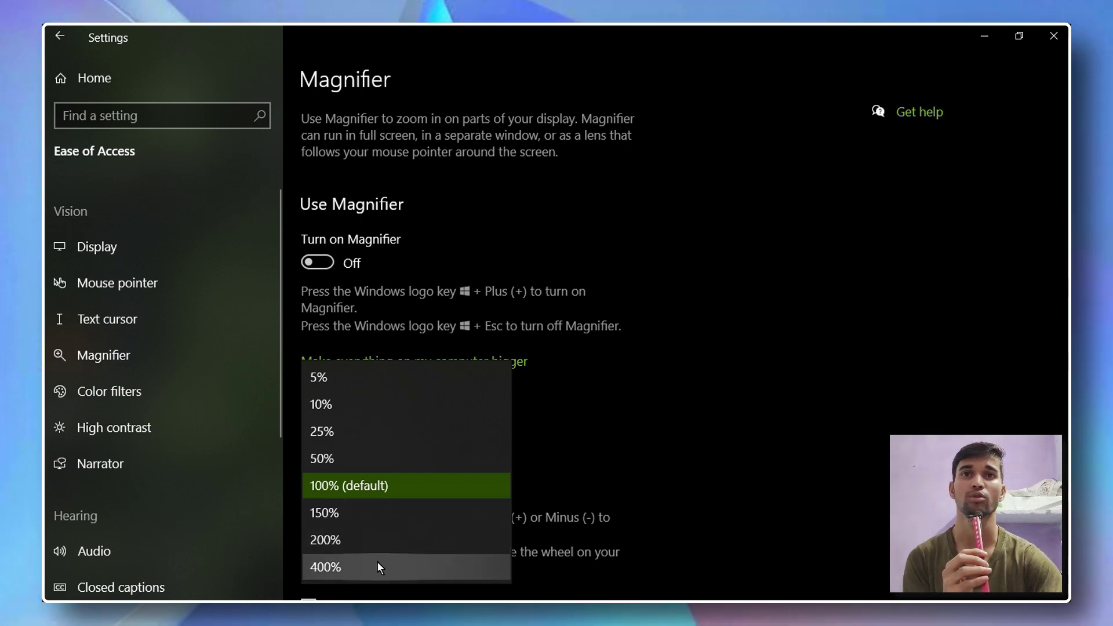
{"action": "left_click", "coordinate": [618, 431]}
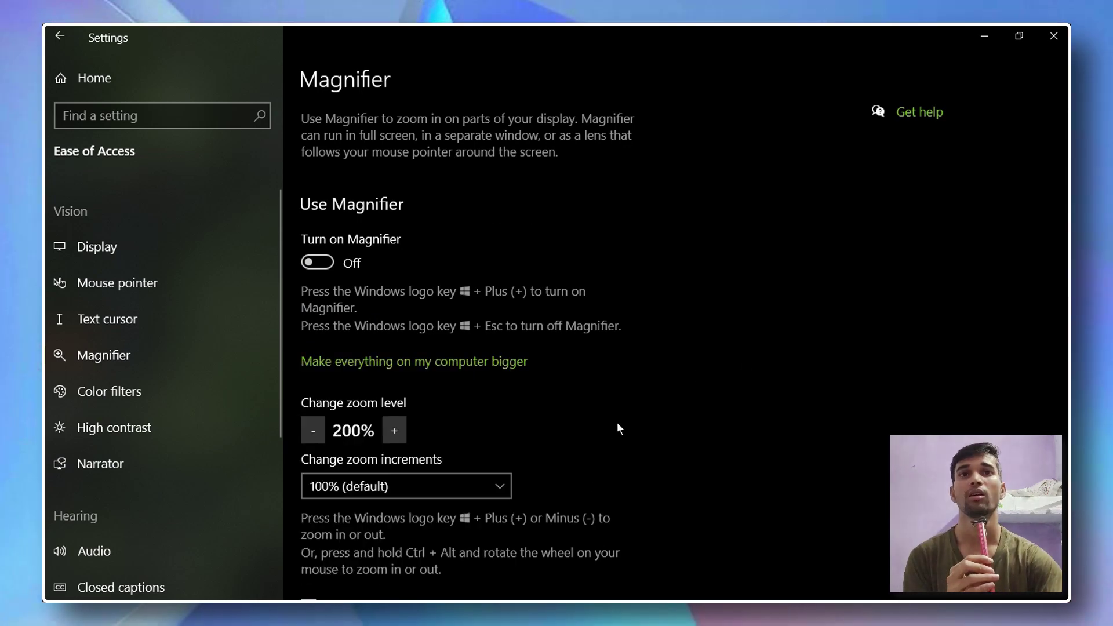
Review the Magnifier startup and follow options and the list of Magnifier views, keeping Full screen.
{"action": "scroll", "coordinate": [614, 422], "scroll_direction": "down", "scroll_amount": 4}
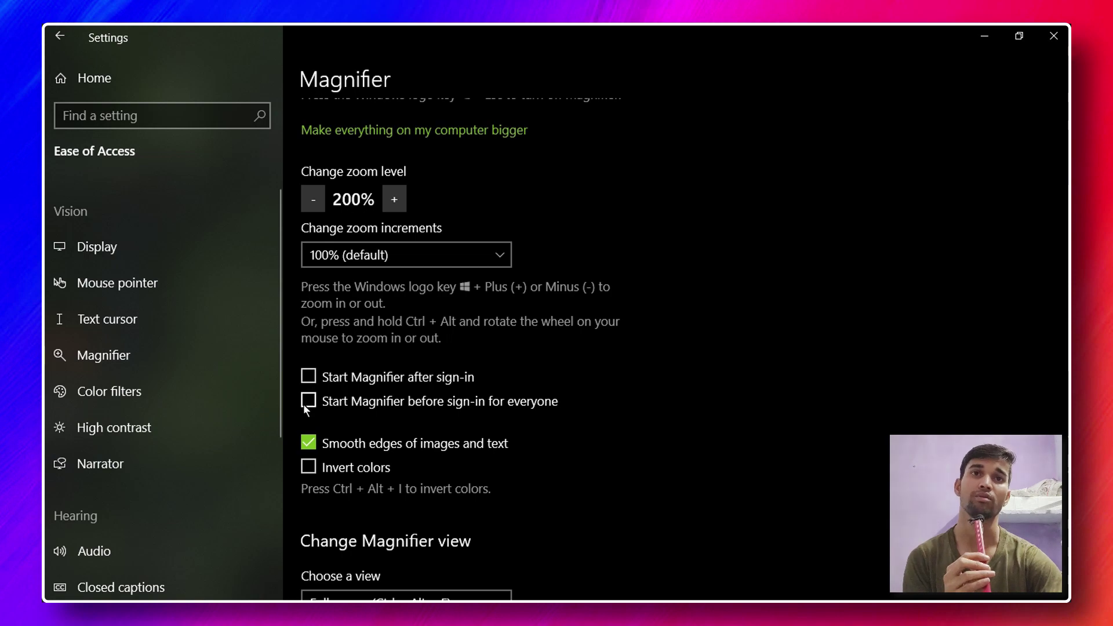
{"action": "scroll", "coordinate": [426, 455], "scroll_direction": "down", "scroll_amount": 5}
{"action": "scroll", "coordinate": [426, 456], "scroll_direction": "down", "scroll_amount": 3}
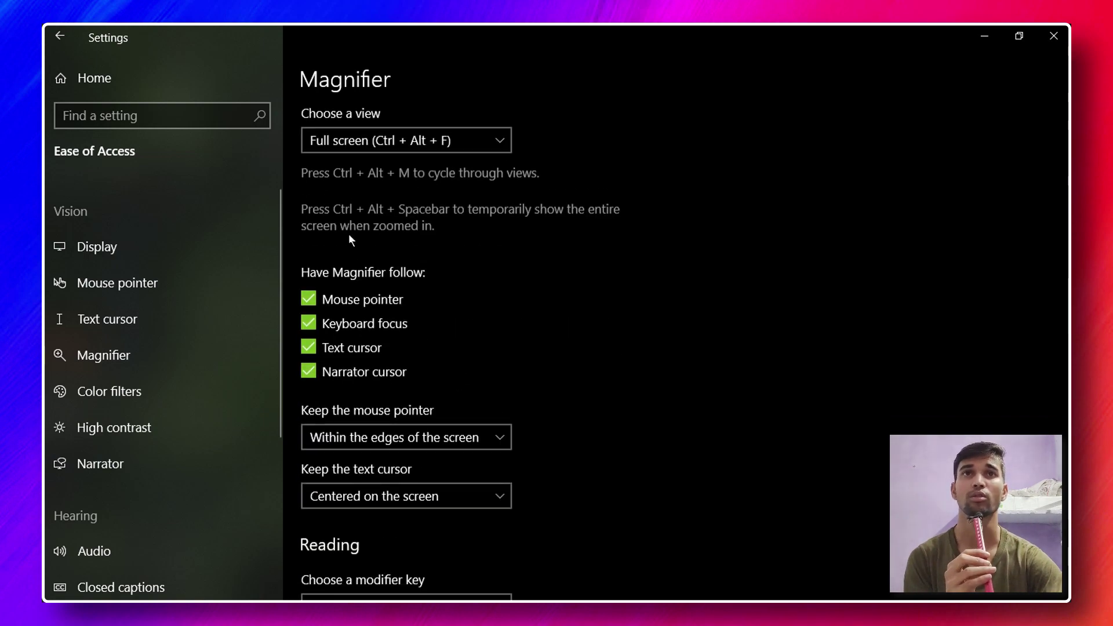
{"action": "left_click", "coordinate": [371, 140]}
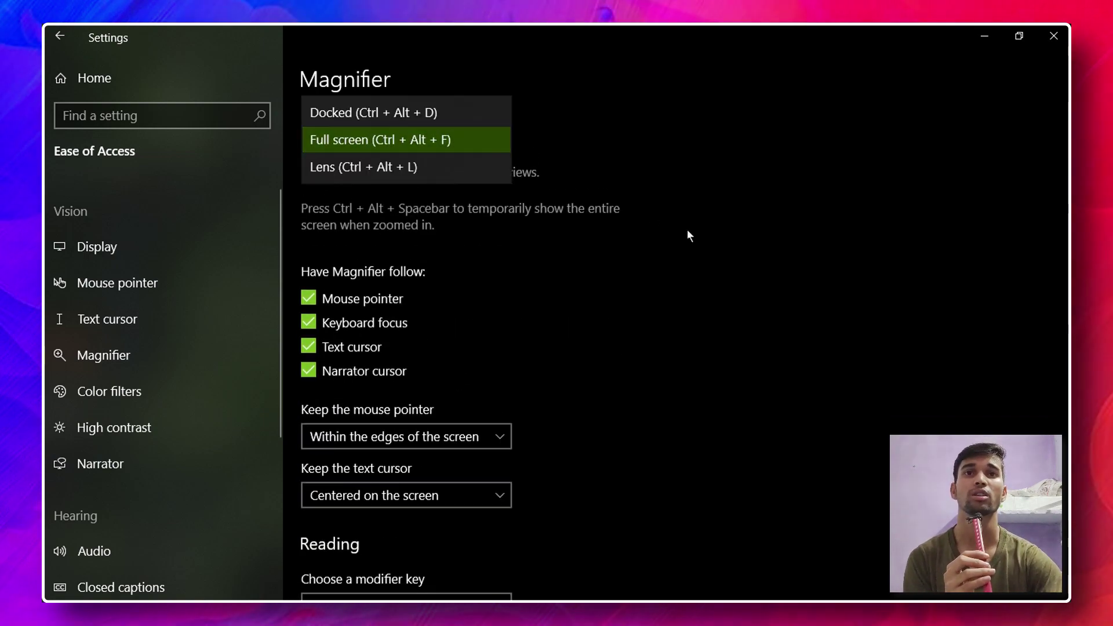
{"action": "scroll", "coordinate": [635, 304], "scroll_direction": "up", "scroll_amount": 8}
{"action": "scroll", "coordinate": [408, 495], "scroll_direction": "down", "scroll_amount": 4}
{"action": "scroll", "coordinate": [337, 332], "scroll_direction": "down", "scroll_amount": 4}
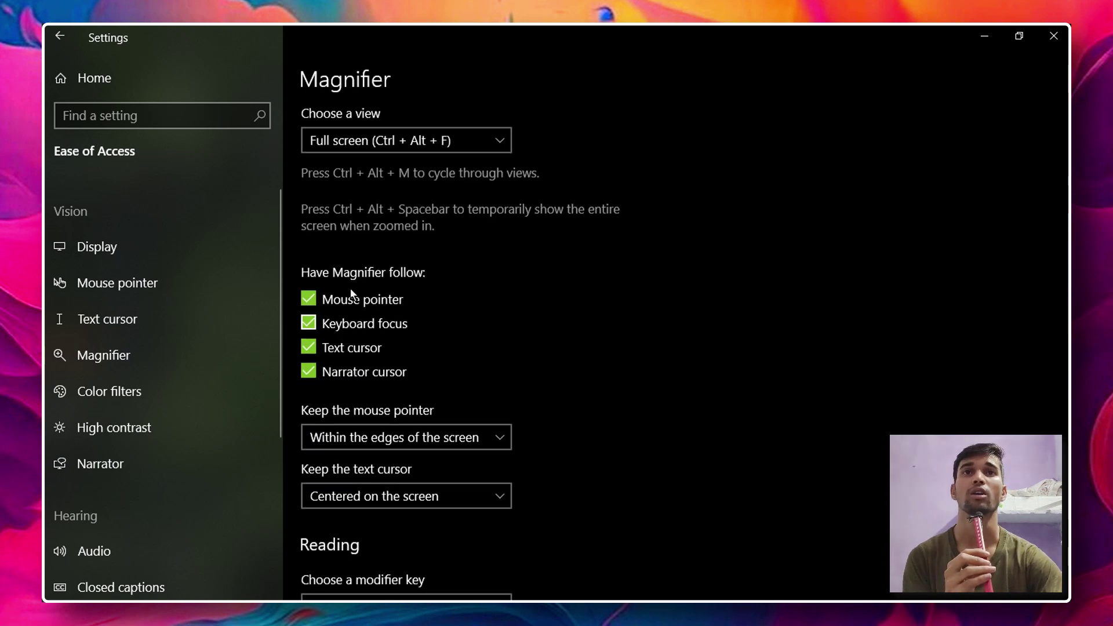
{"action": "left_click", "coordinate": [388, 145]}
{"action": "left_click", "coordinate": [435, 145]}
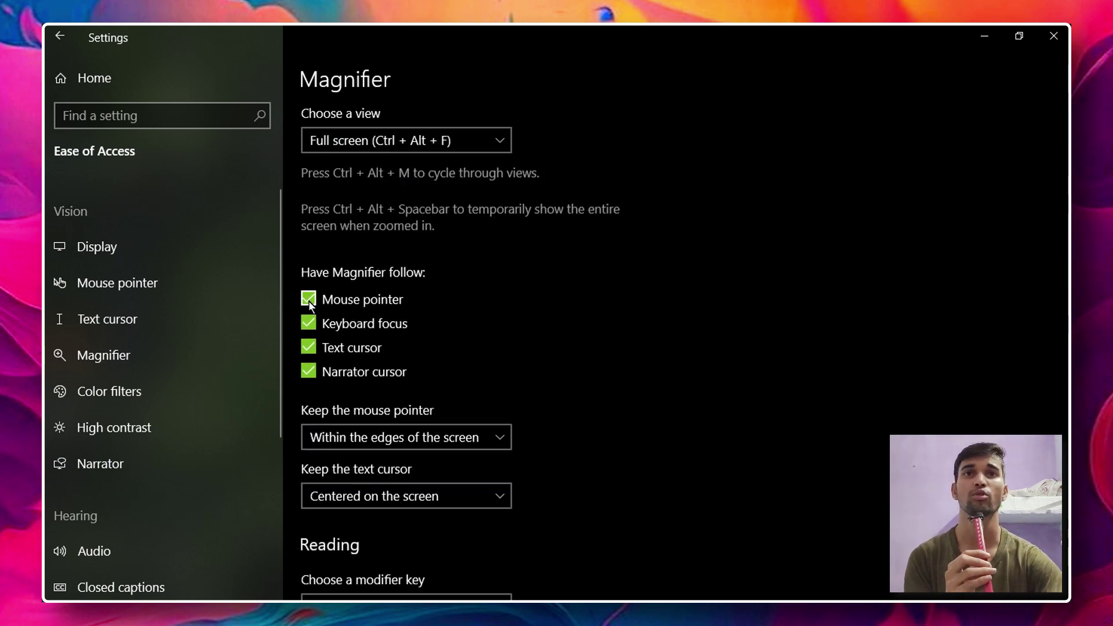
View the Magnifier choices for the reading modifier key and for keeping the mouse pointer on screen, leaving both unchanged.
{"action": "scroll", "coordinate": [371, 377], "scroll_direction": "down", "scroll_amount": 4}
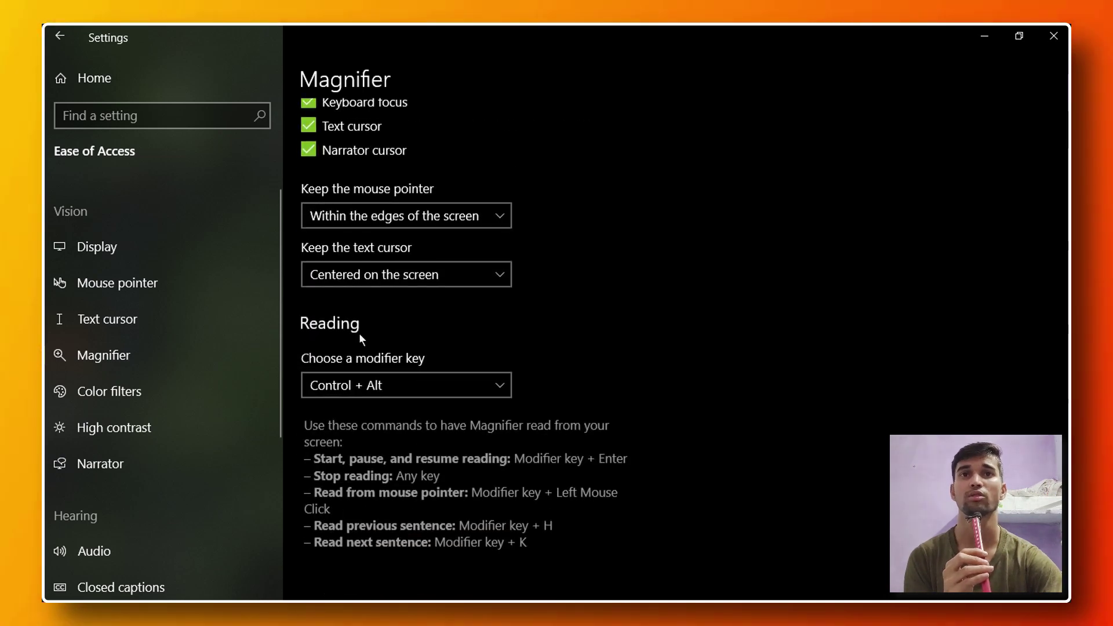
{"action": "left_click", "coordinate": [380, 385]}
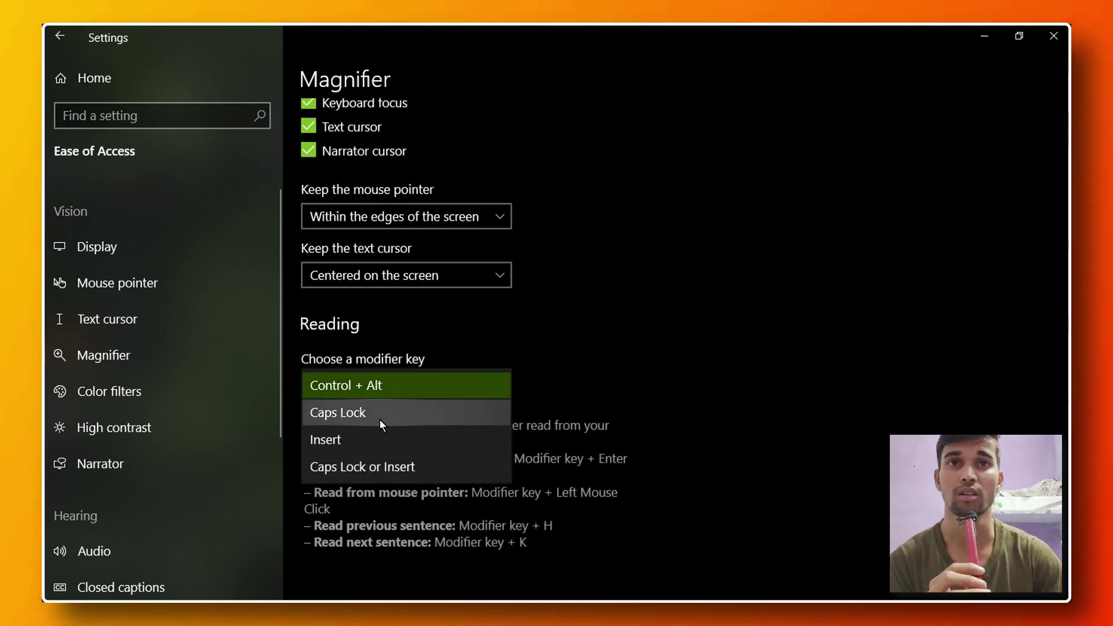
{"action": "left_click", "coordinate": [586, 386]}
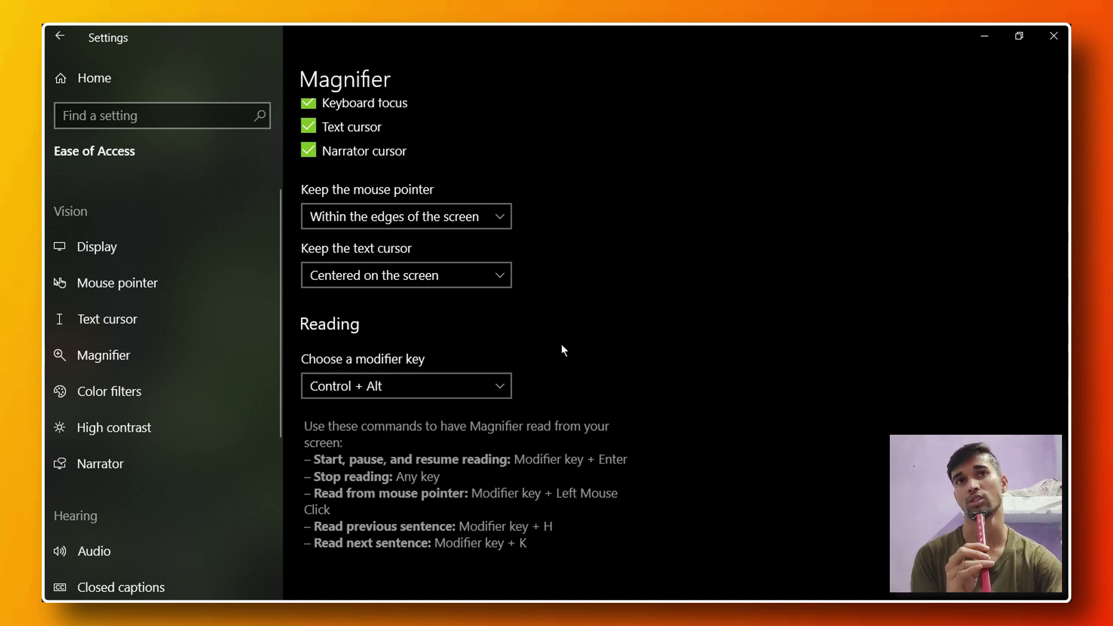
{"action": "left_click", "coordinate": [393, 218]}
{"action": "left_click", "coordinate": [678, 252]}
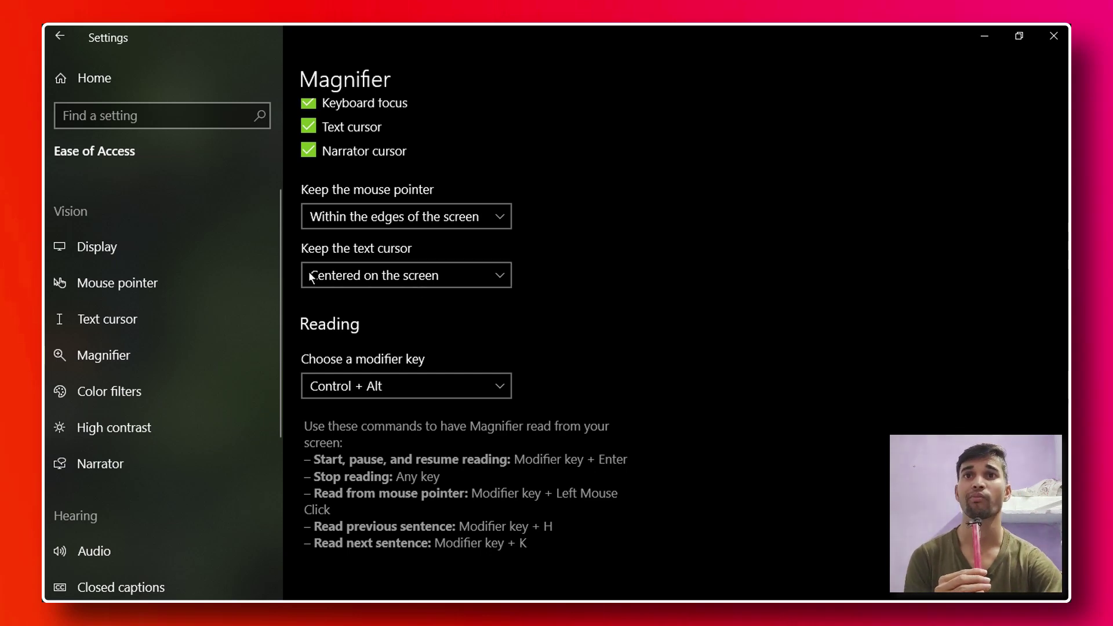
Open the Color filters settings and toggle color filters on and off to compare the effect.
{"action": "left_click", "coordinate": [152, 389]}
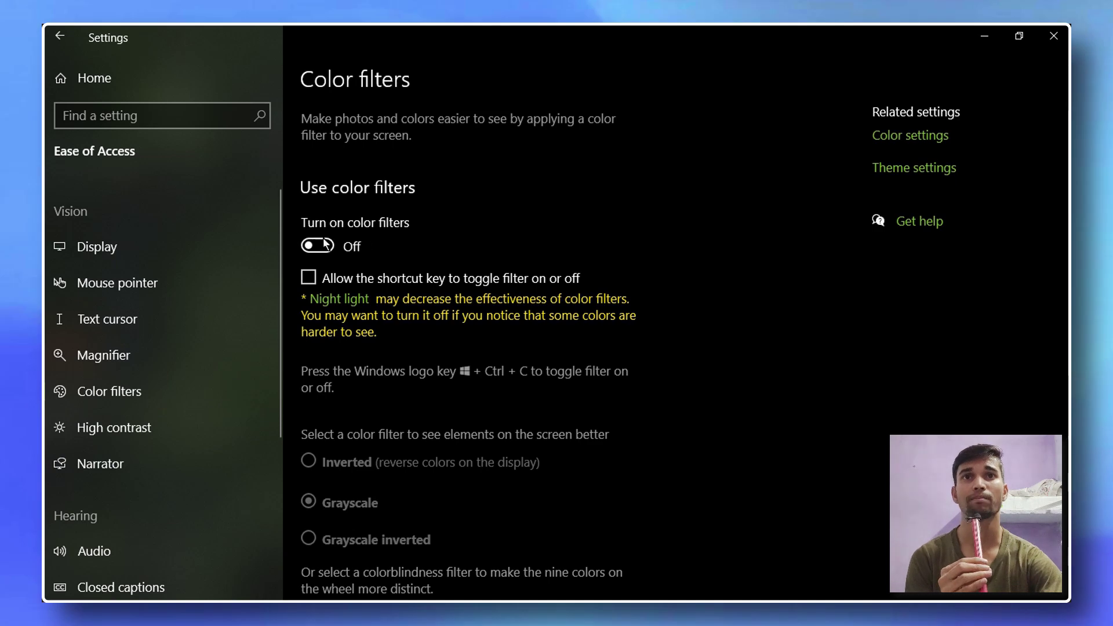
{"action": "left_click", "coordinate": [324, 246]}
{"action": "left_click", "coordinate": [326, 248]}
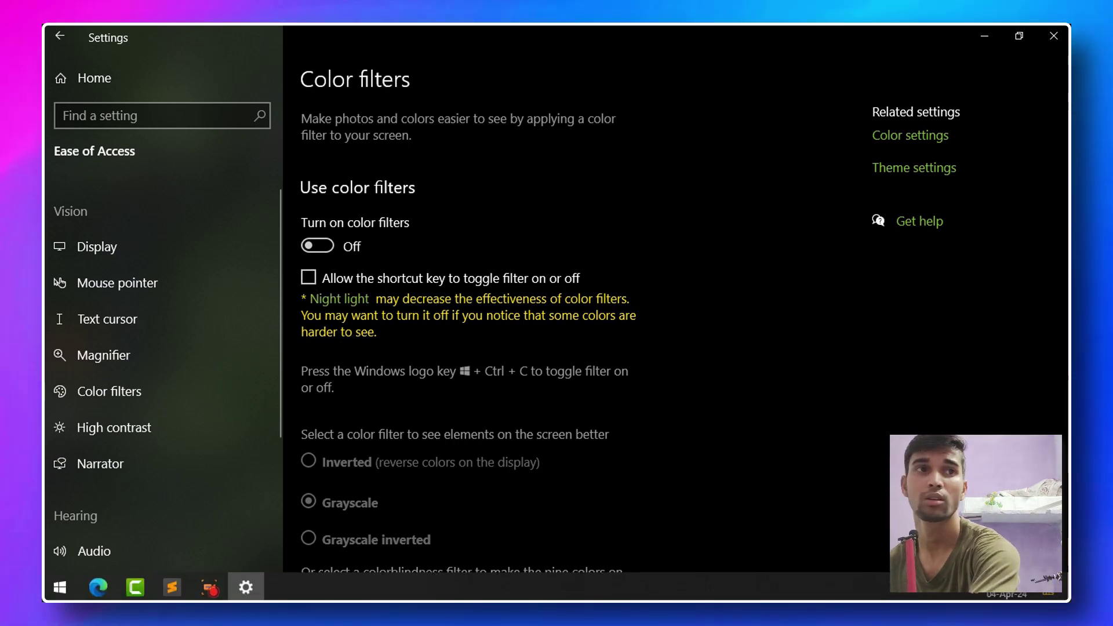
Toggle Night light from the Windows quick actions to compare its effect, leaving it off.
{"action": "key", "text": "super+a"}
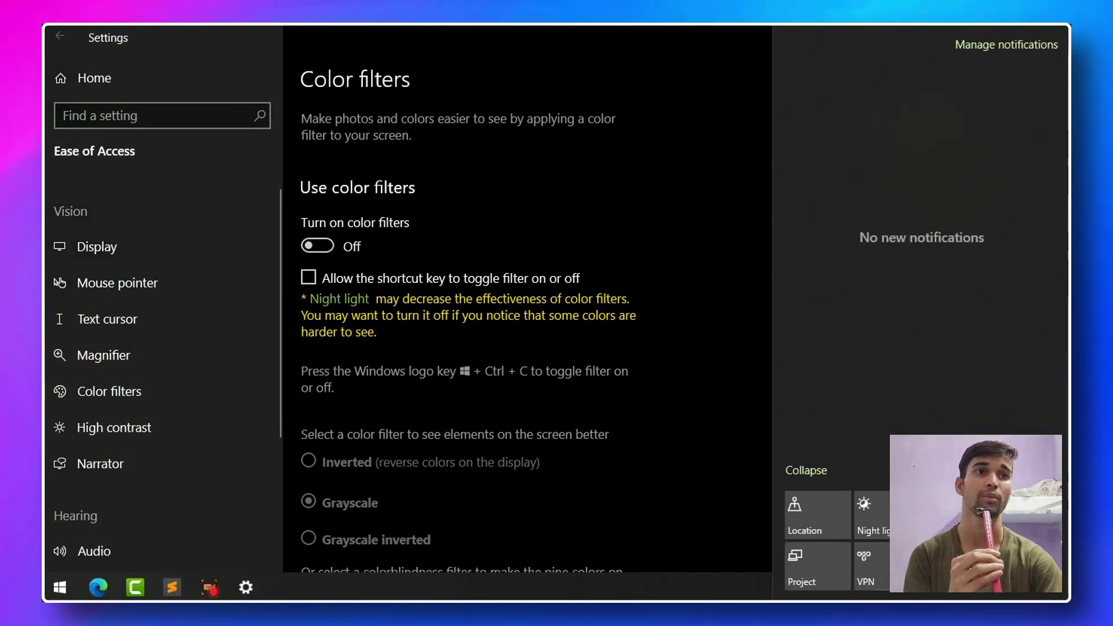
{"action": "left_click", "coordinate": [881, 516]}
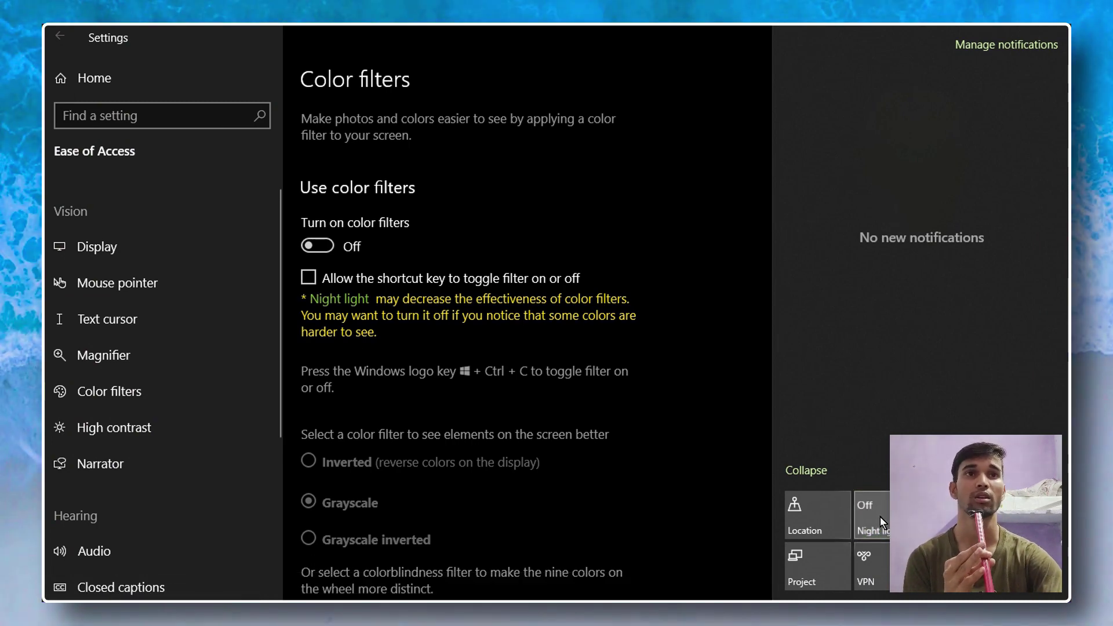
{"action": "left_click", "coordinate": [650, 333]}
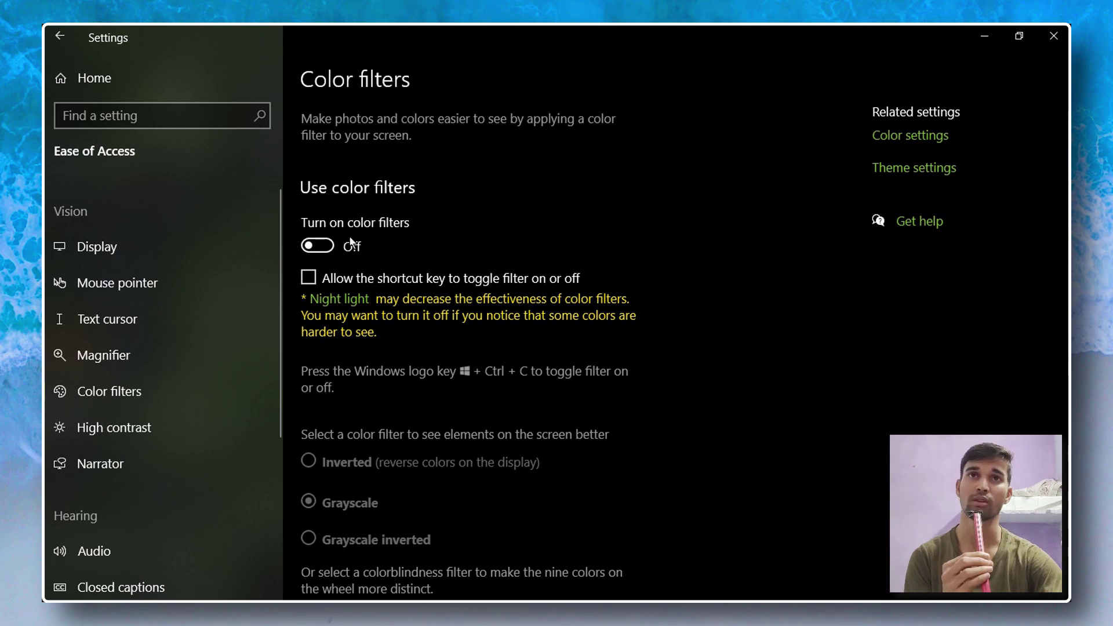
Turn on color filters with Grayscale selected and check the effect on the Start menu.
{"action": "left_click", "coordinate": [319, 248]}
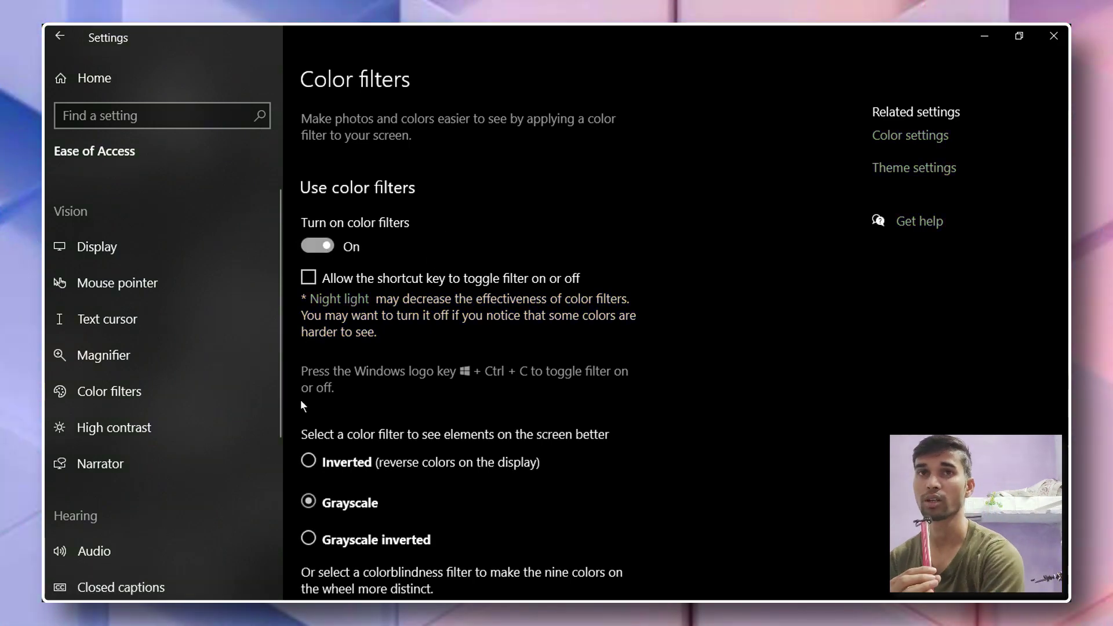
{"action": "key", "text": "super"}
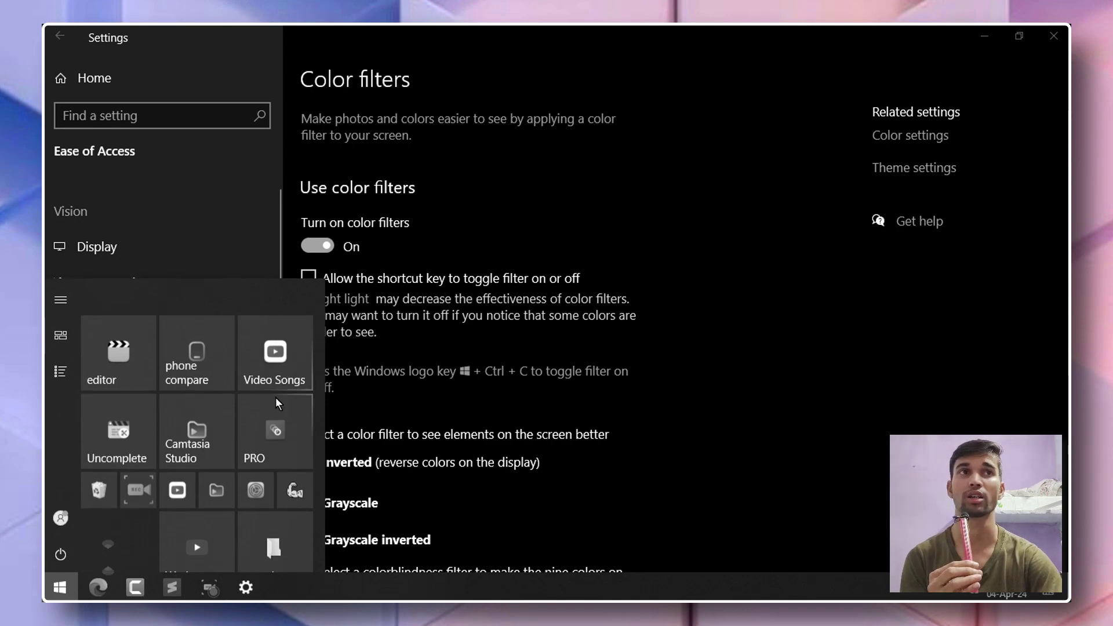
{"action": "left_click", "coordinate": [659, 315]}
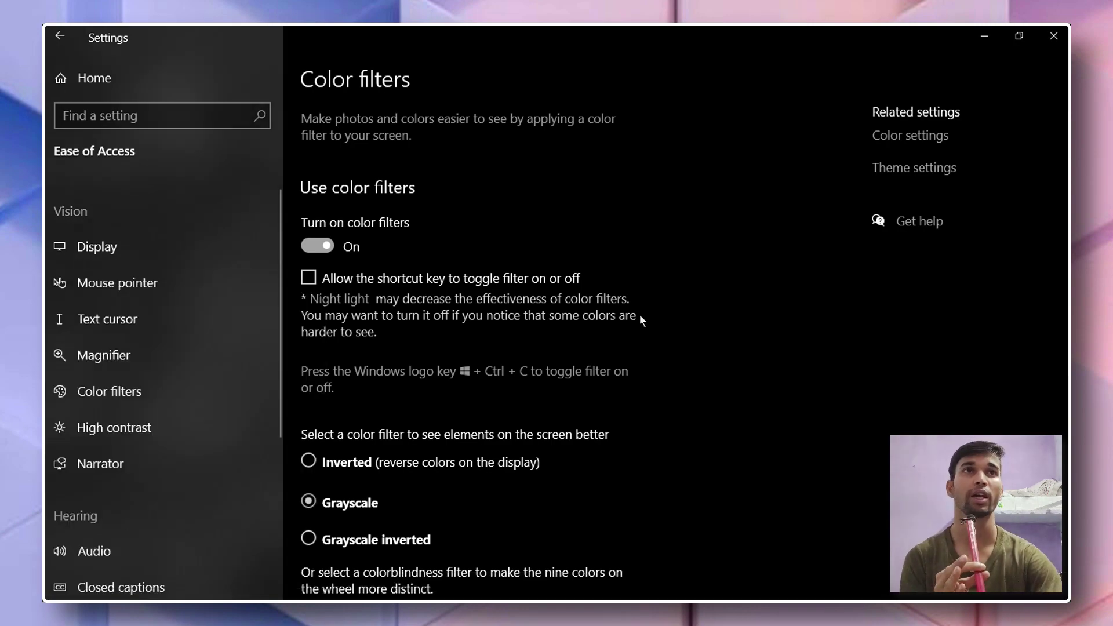
Shrink the Settings window to check the grayscale desktop, maximize it again and allow the shortcut key for toggling the filter.
{"action": "double_click", "coordinate": [715, 30]}
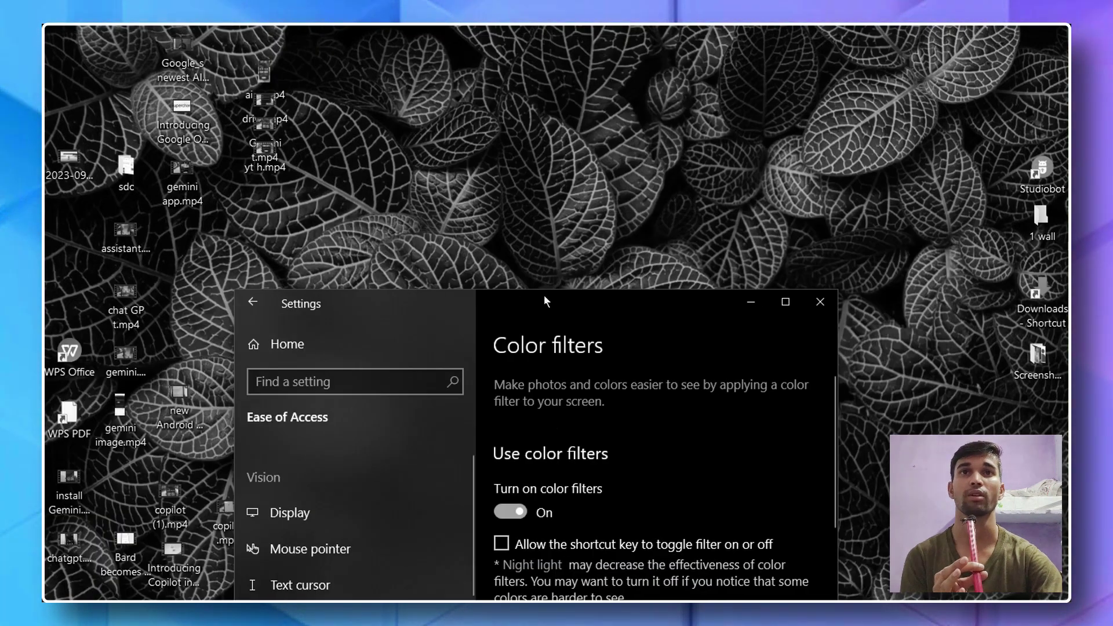
{"action": "double_click", "coordinate": [608, 284]}
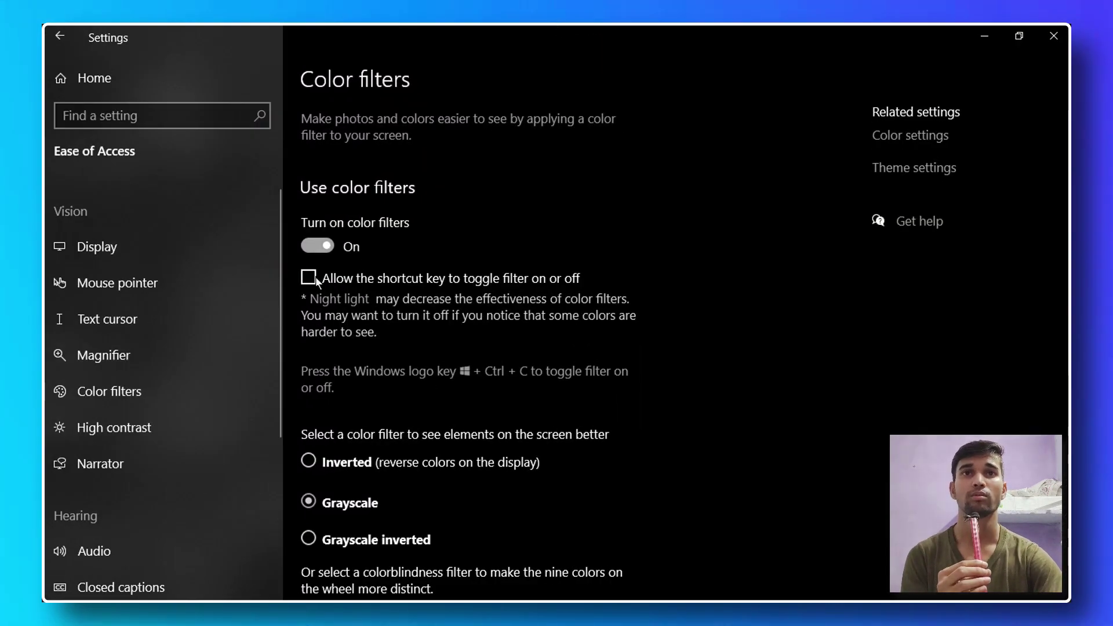
{"action": "left_click", "coordinate": [308, 277]}
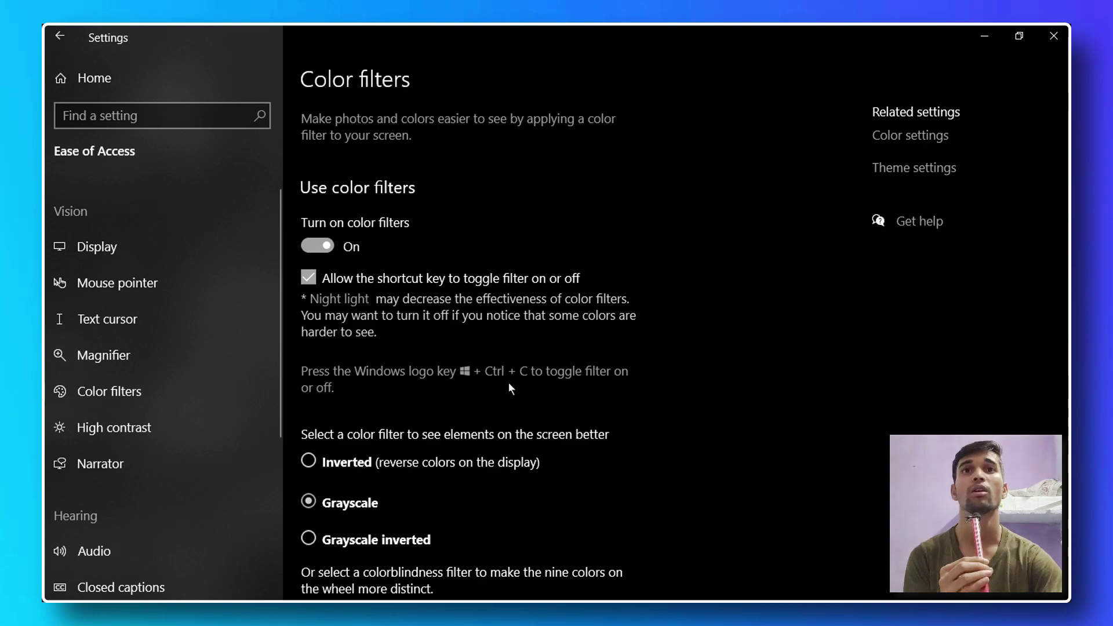
Try the inverted, both Red-green and the Blue-yellow color filters in turn and compare them on the color wheel.
{"action": "scroll", "coordinate": [509, 381], "scroll_direction": "down", "scroll_amount": 4}
{"action": "left_click", "coordinate": [313, 234]}
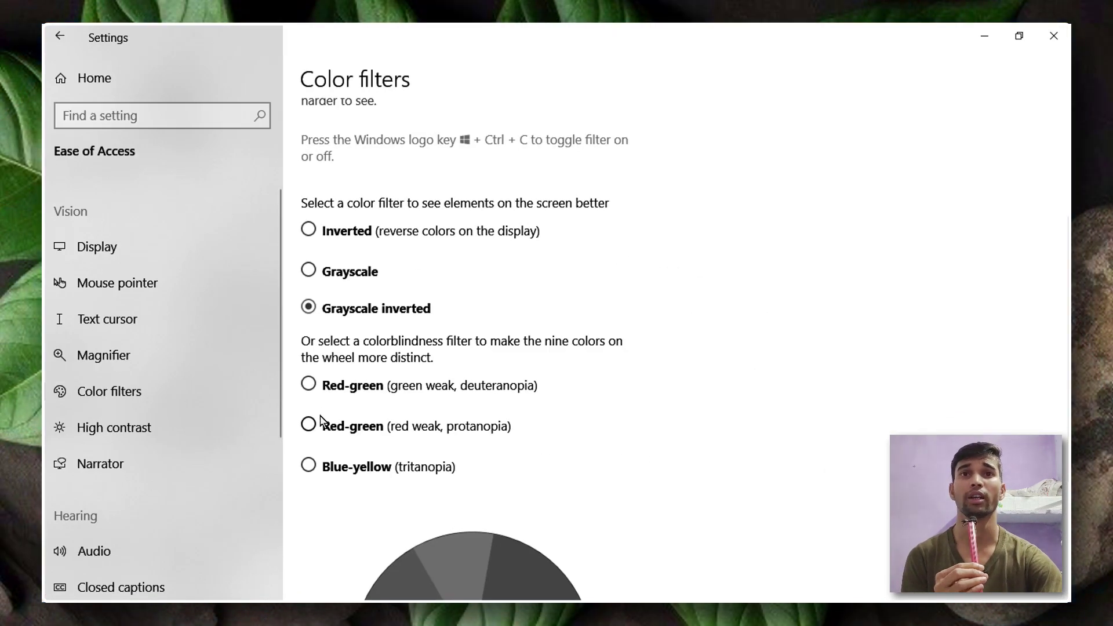
{"action": "left_click", "coordinate": [309, 385]}
{"action": "left_click", "coordinate": [307, 428]}
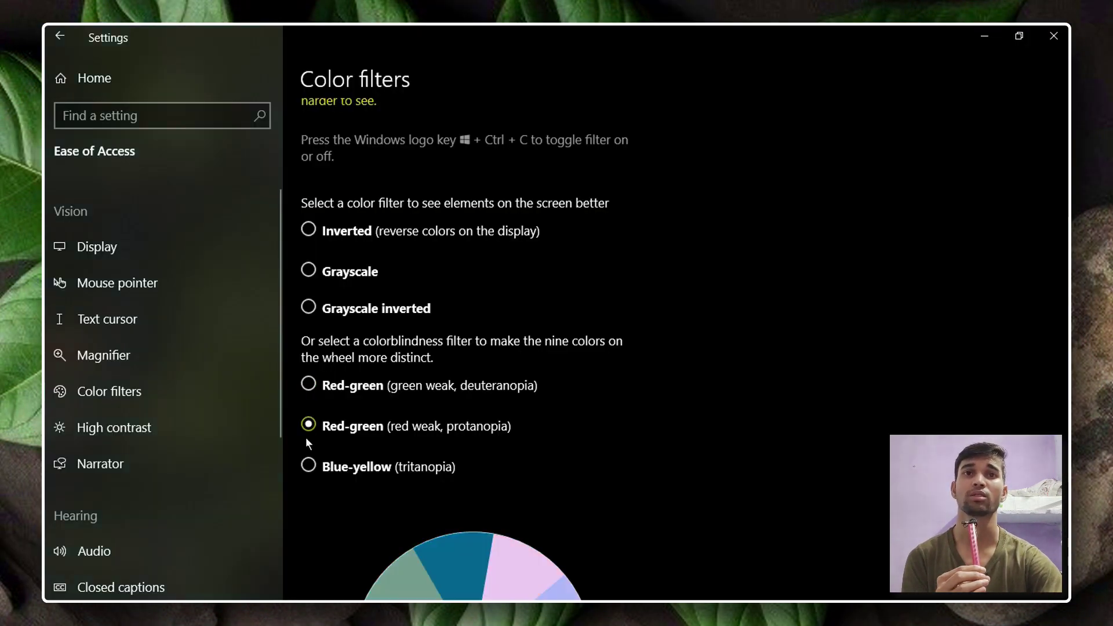
{"action": "left_click", "coordinate": [307, 465]}
{"action": "scroll", "coordinate": [463, 452], "scroll_direction": "down", "scroll_amount": 4}
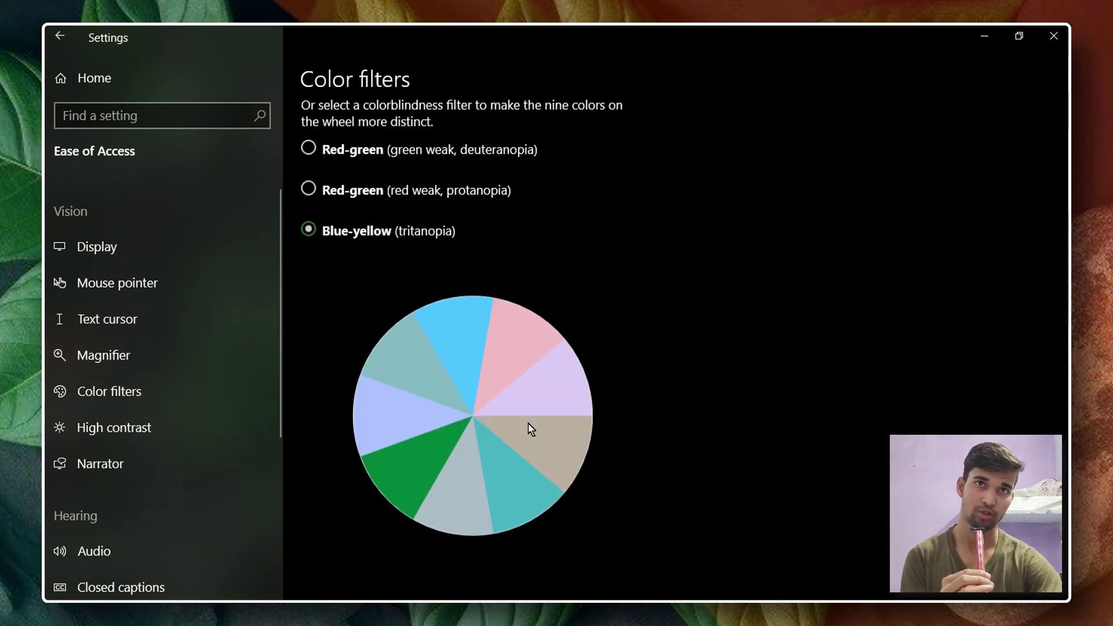
Preview the Grayscale inverted filter again and set the color filter back to Grayscale.
{"action": "scroll", "coordinate": [547, 472], "scroll_direction": "up", "scroll_amount": 2}
{"action": "scroll", "coordinate": [545, 475], "scroll_direction": "up", "scroll_amount": 2}
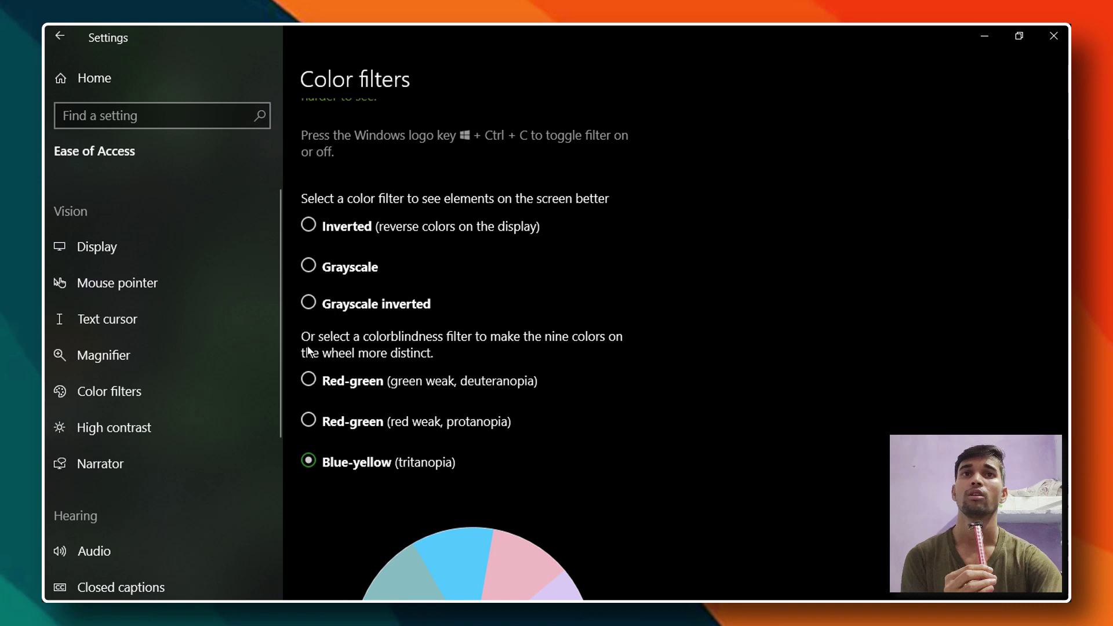
{"action": "left_click", "coordinate": [308, 303]}
{"action": "left_click", "coordinate": [307, 267]}
Turn color filters off and disallow the shortcut key for toggling the filter.
{"action": "scroll", "coordinate": [619, 293], "scroll_direction": "up", "scroll_amount": 4}
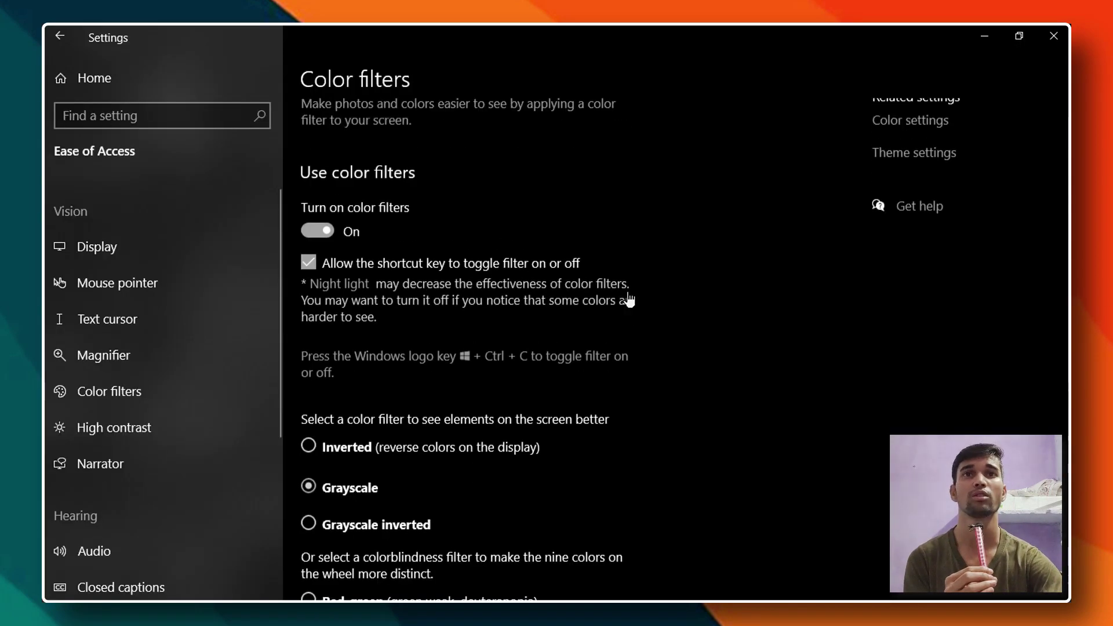
{"action": "left_click", "coordinate": [323, 247]}
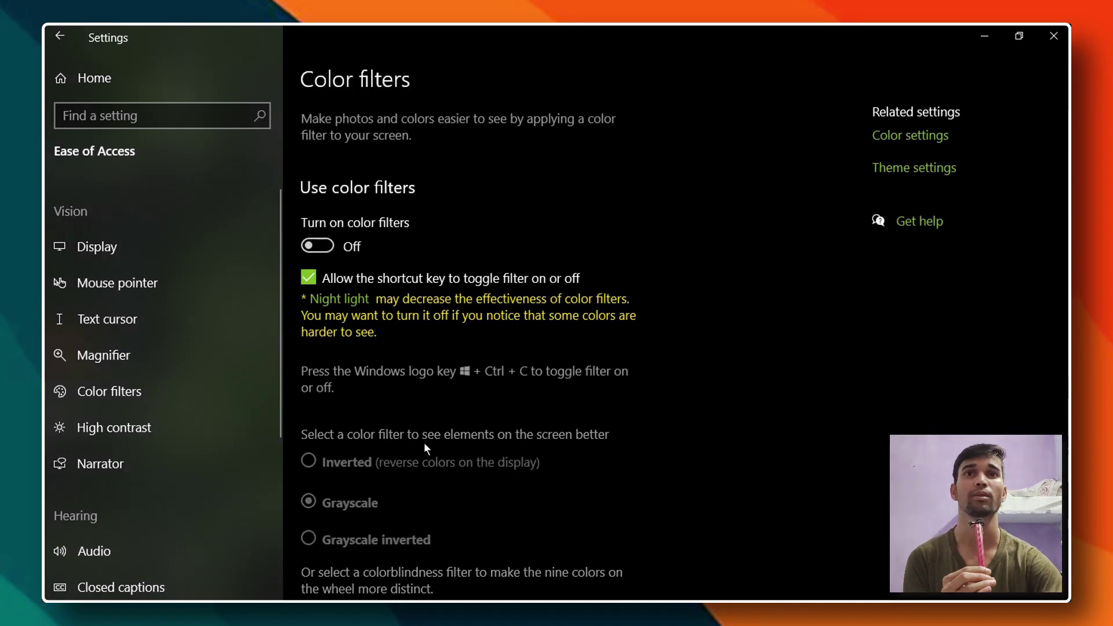
{"action": "left_click", "coordinate": [309, 280]}
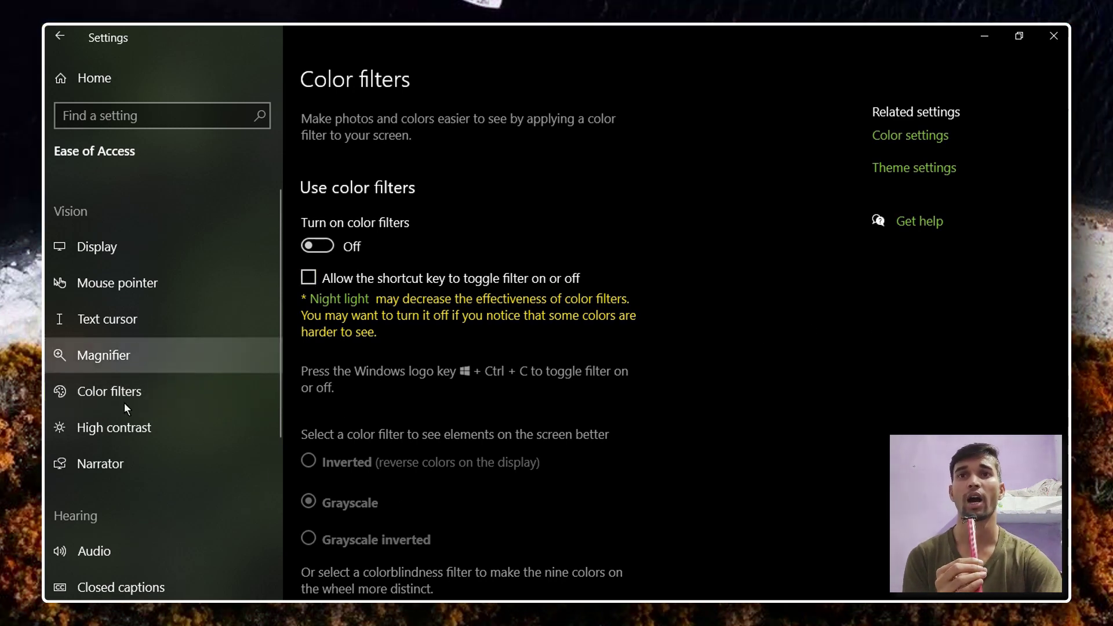
Open the High contrast settings, turn on high contrast and view the available themes, keeping High Contrast Black.
{"action": "left_click", "coordinate": [131, 433]}
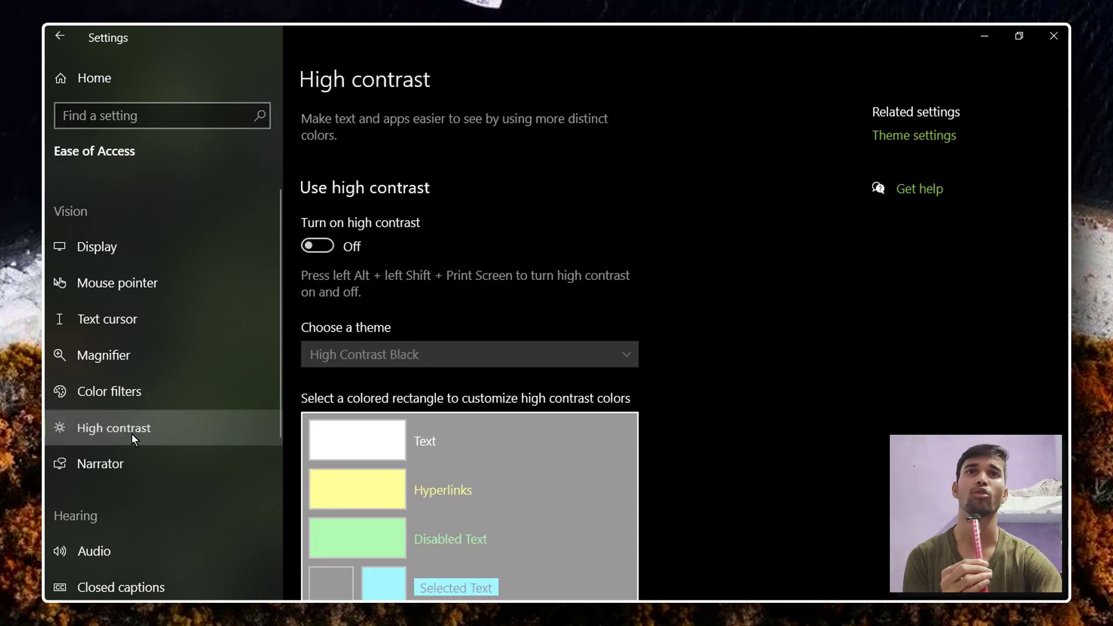
{"action": "left_click", "coordinate": [317, 247]}
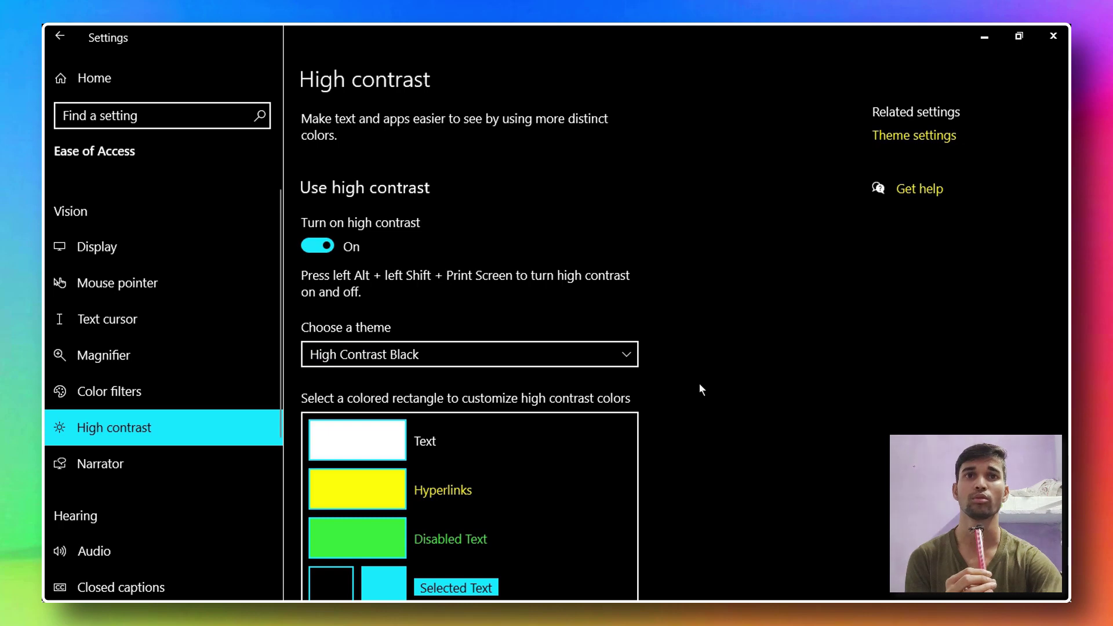
{"action": "scroll", "coordinate": [649, 411], "scroll_direction": "down", "scroll_amount": 3}
{"action": "scroll", "coordinate": [410, 503], "scroll_direction": "up", "scroll_amount": 3}
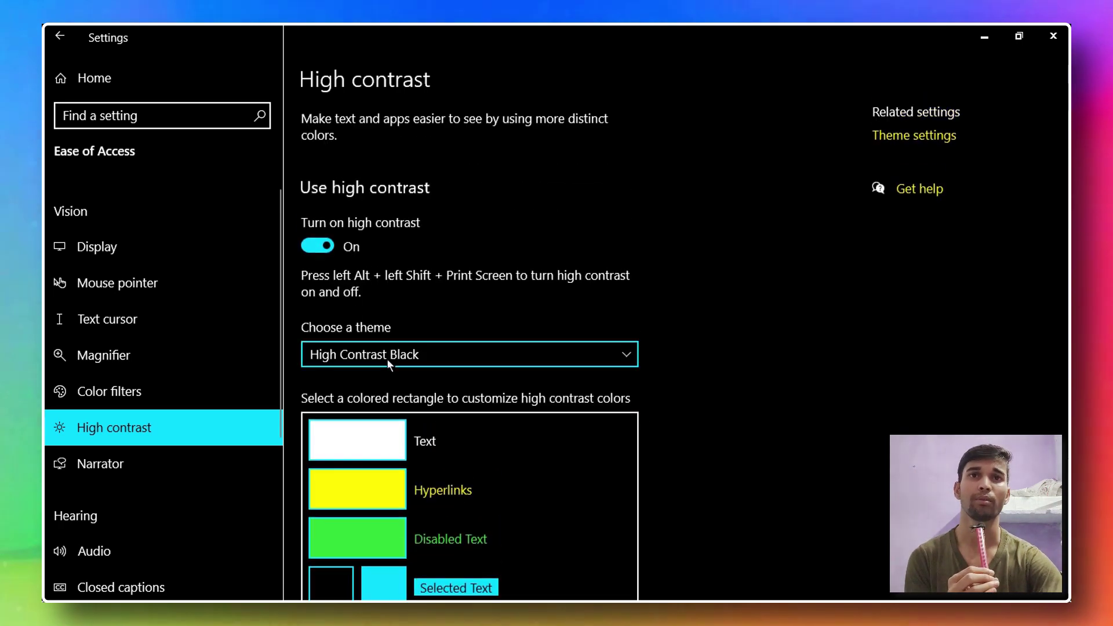
{"action": "left_click", "coordinate": [387, 356]}
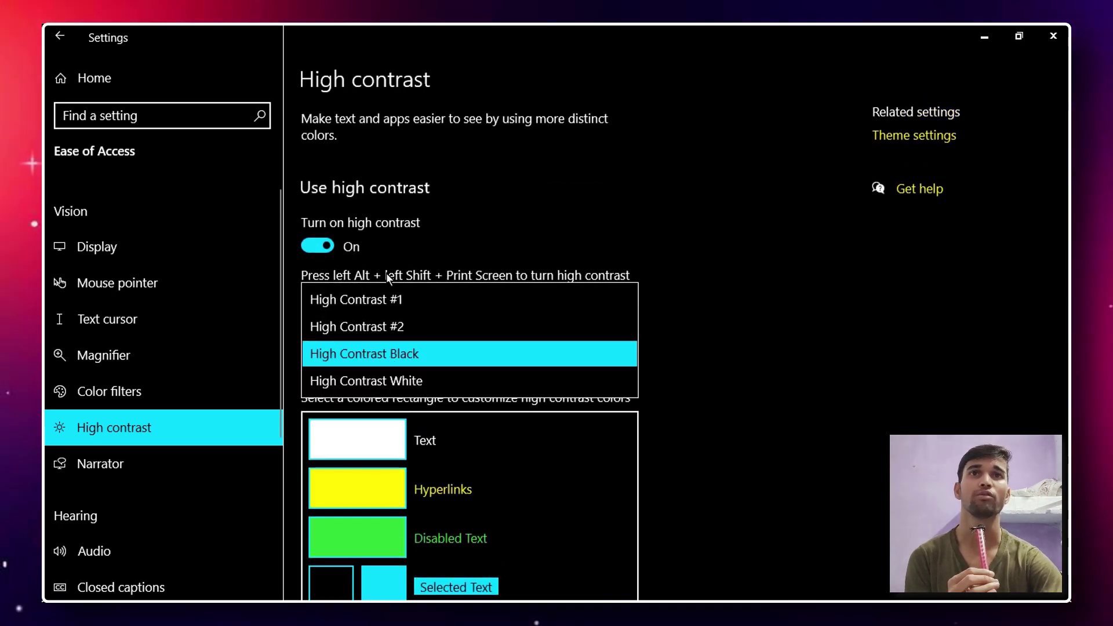
{"action": "left_click", "coordinate": [323, 151]}
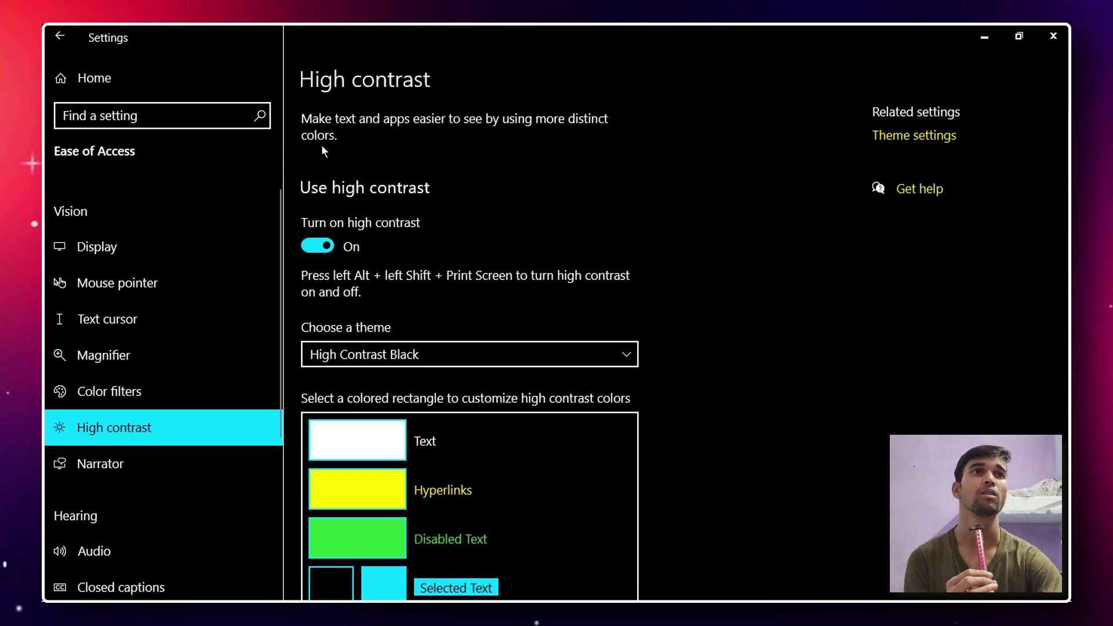
View the related theme settings, return to the High contrast settings and turn high contrast off.
{"action": "left_click", "coordinate": [928, 141]}
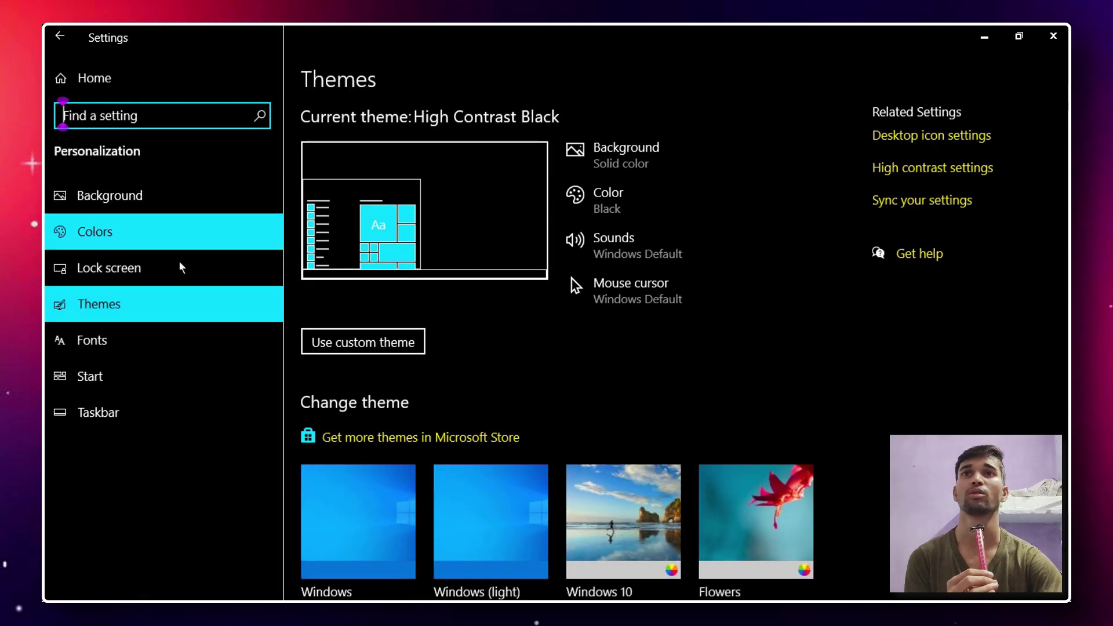
{"action": "left_click", "coordinate": [59, 36]}
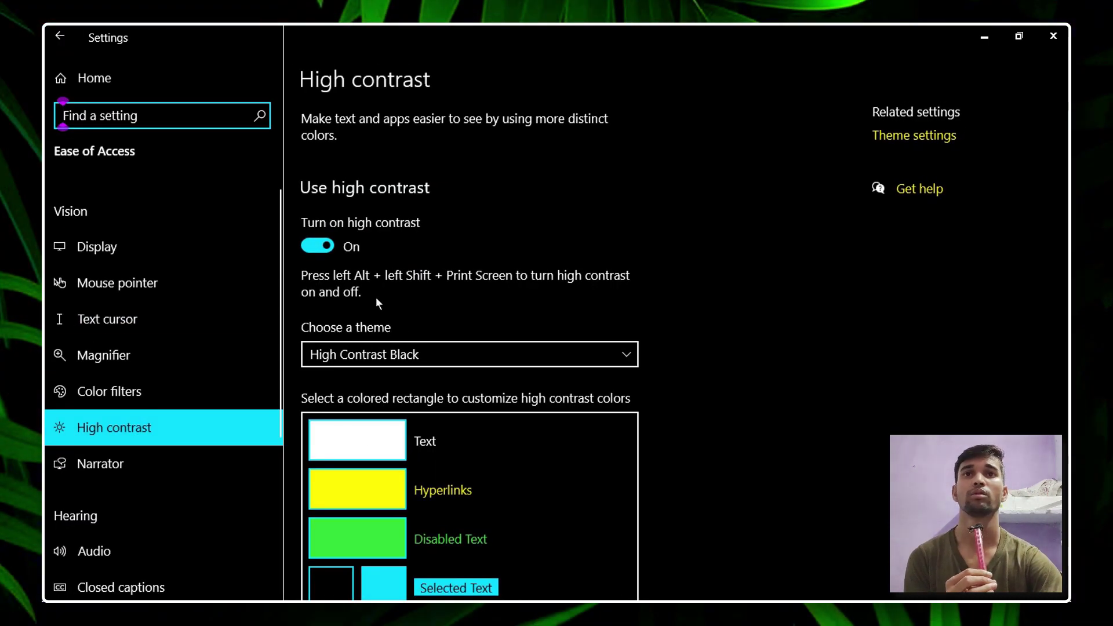
{"action": "left_click", "coordinate": [320, 247]}
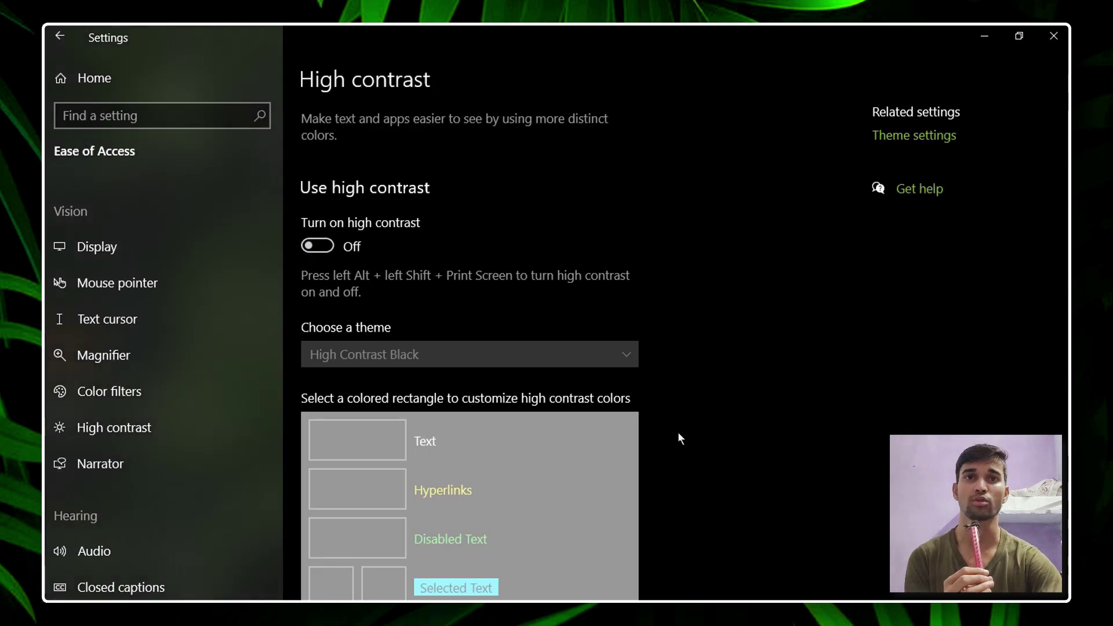
Review the high contrast color options and check the Start menu's appearance with high contrast off.
{"action": "scroll", "coordinate": [578, 246], "scroll_direction": "down", "scroll_amount": 3}
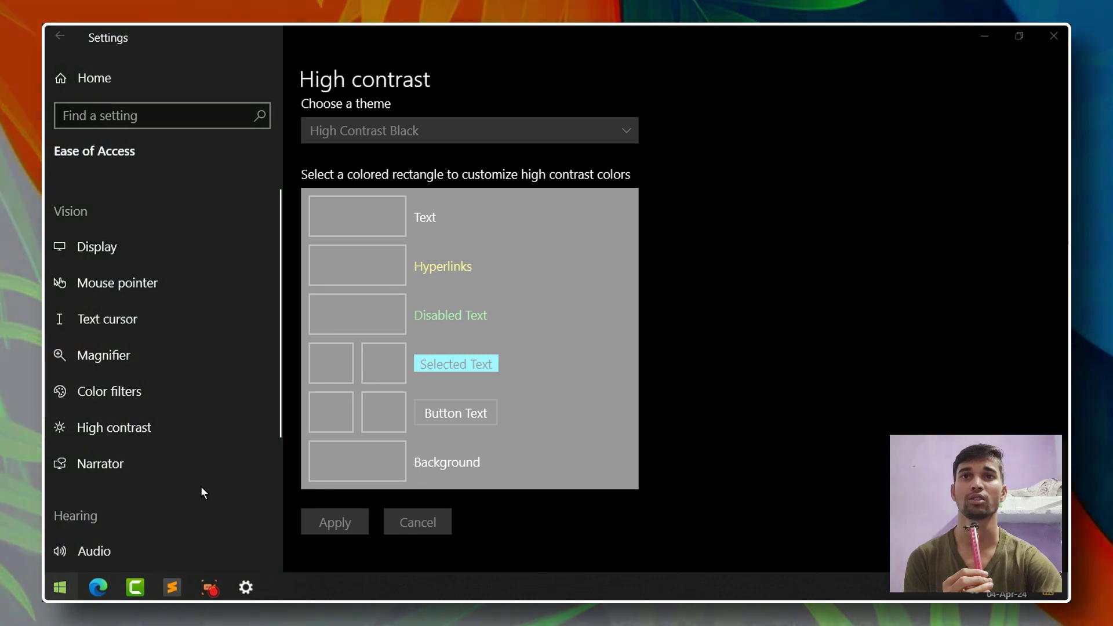
{"action": "key", "text": "super"}
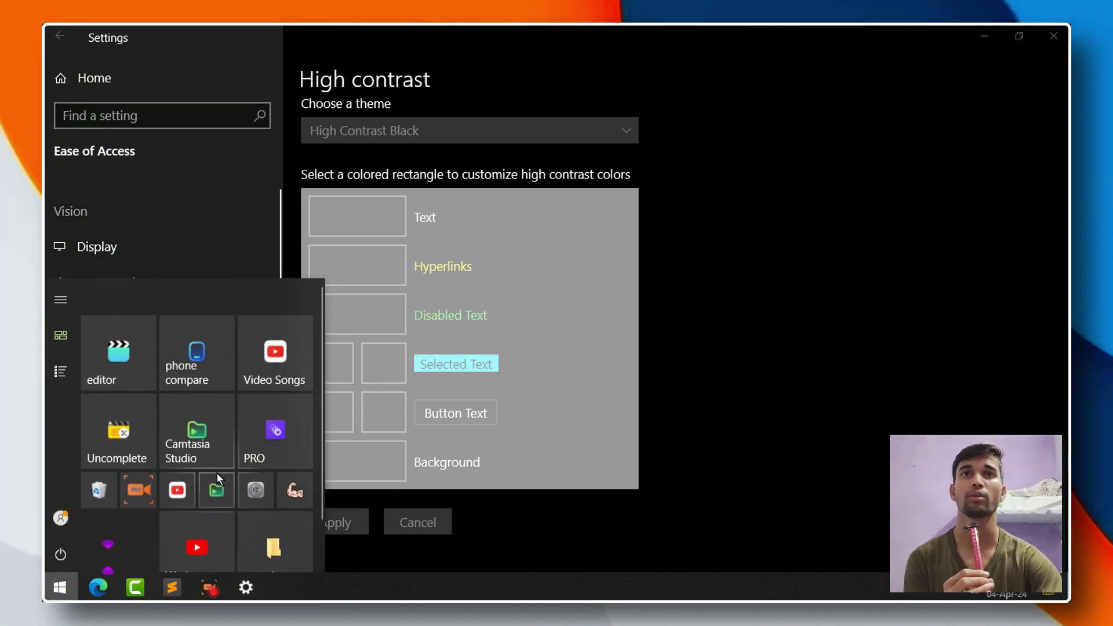
{"action": "left_click", "coordinate": [815, 367]}
{"action": "scroll", "coordinate": [515, 244], "scroll_direction": "up", "scroll_amount": 5}
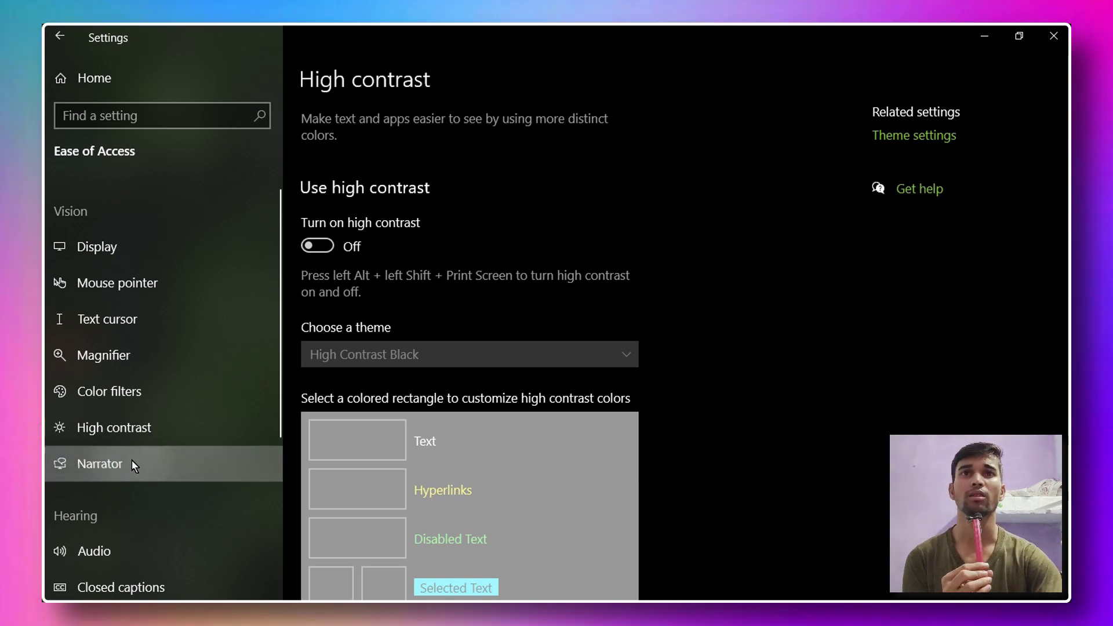
Open the Narrator settings and review the start-up, voice and level-of-detail options.
{"action": "left_click", "coordinate": [131, 461]}
{"action": "scroll", "coordinate": [408, 320], "scroll_direction": "down", "scroll_amount": 5}
{"action": "scroll", "coordinate": [409, 322], "scroll_direction": "up", "scroll_amount": 3}
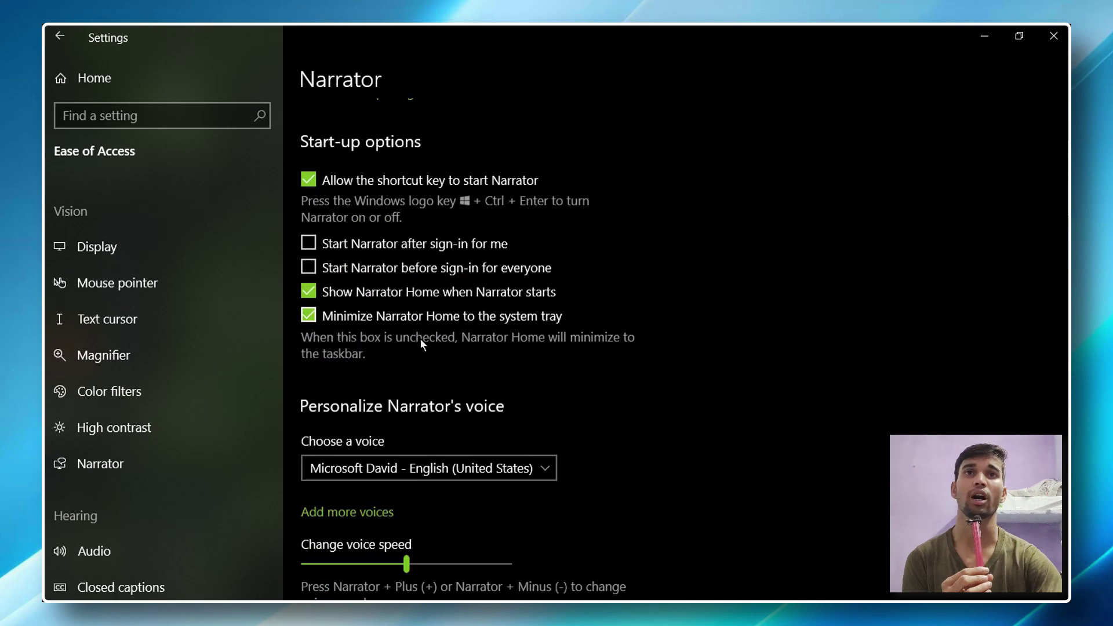
{"action": "scroll", "coordinate": [427, 313], "scroll_direction": "down", "scroll_amount": 10}
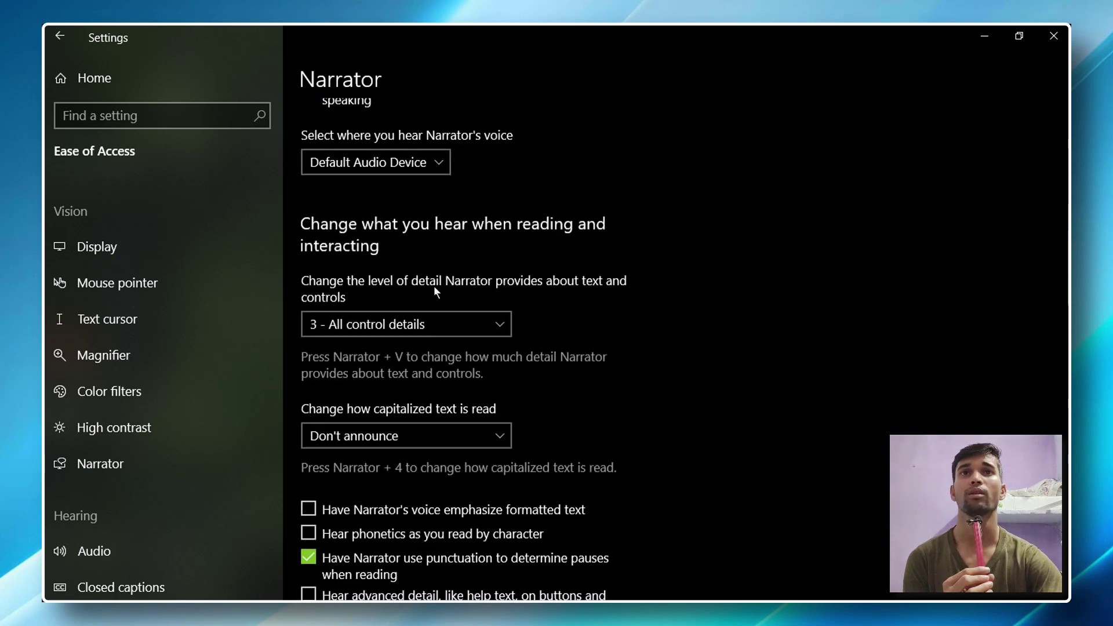
{"action": "scroll", "coordinate": [405, 282], "scroll_direction": "up", "scroll_amount": 3}
{"action": "scroll", "coordinate": [352, 161], "scroll_direction": "up", "scroll_amount": 3}
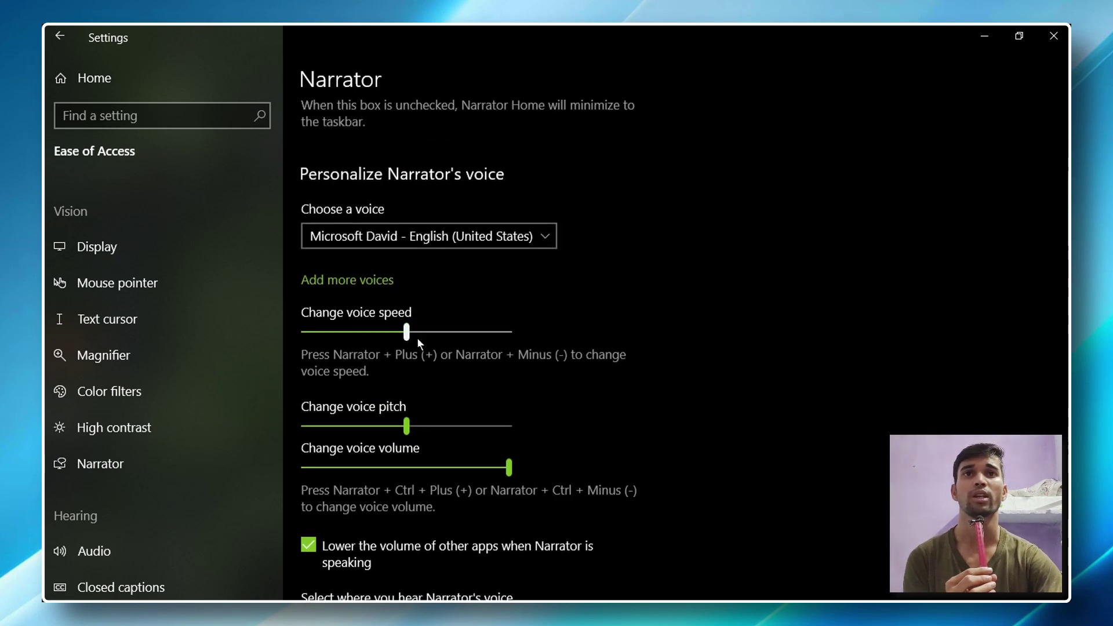
View the available Narrator voices, keeping Microsoft David - English (United States).
{"action": "scroll", "coordinate": [440, 297], "scroll_direction": "down", "scroll_amount": 6}
{"action": "scroll", "coordinate": [428, 305], "scroll_direction": "up", "scroll_amount": 3}
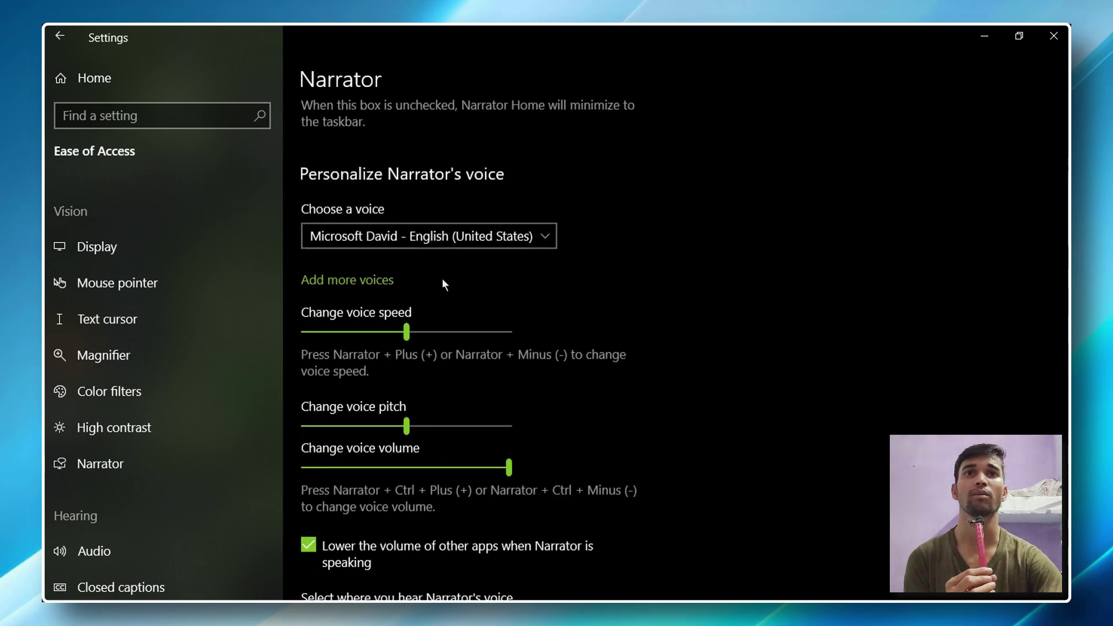
{"action": "left_click", "coordinate": [454, 237]}
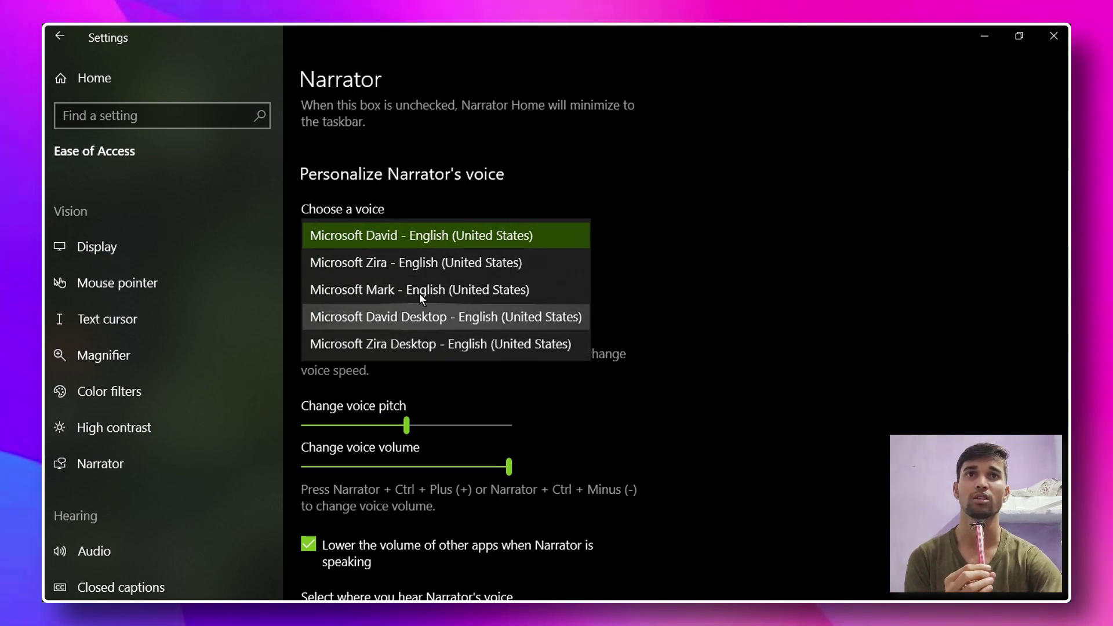
{"action": "left_click", "coordinate": [694, 288]}
{"action": "scroll", "coordinate": [695, 287], "scroll_direction": "up", "scroll_amount": 3}
Review the remaining Narrator options for reading, typing, keyboard, Narrator cursor, braille and data sharing.
{"action": "scroll", "coordinate": [582, 297], "scroll_direction": "down", "scroll_amount": 10}
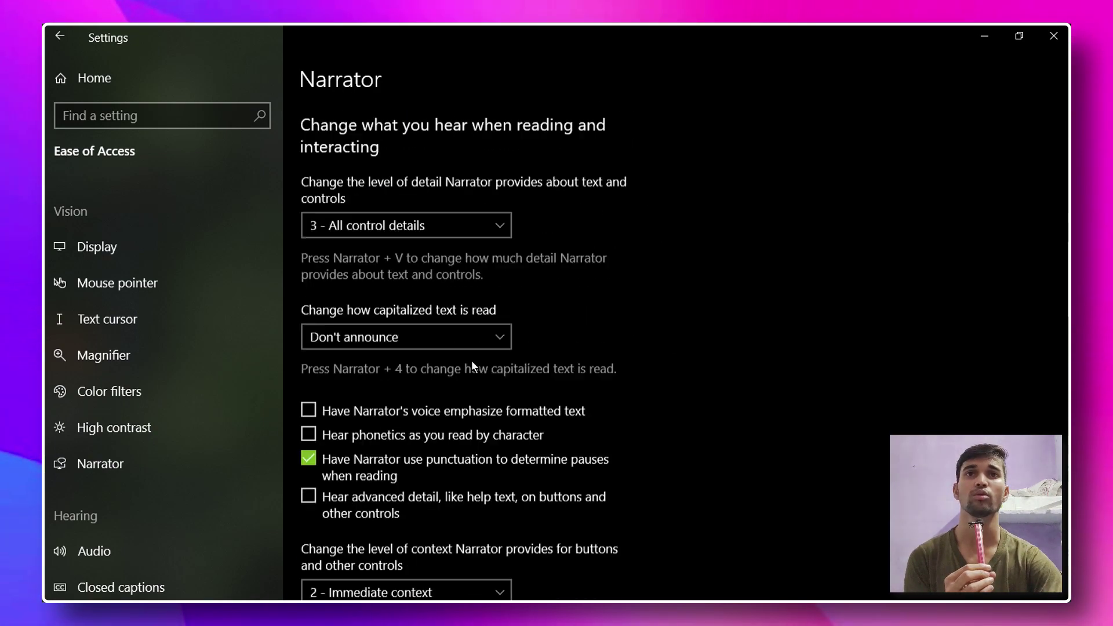
{"action": "scroll", "coordinate": [474, 348], "scroll_direction": "down", "scroll_amount": 2}
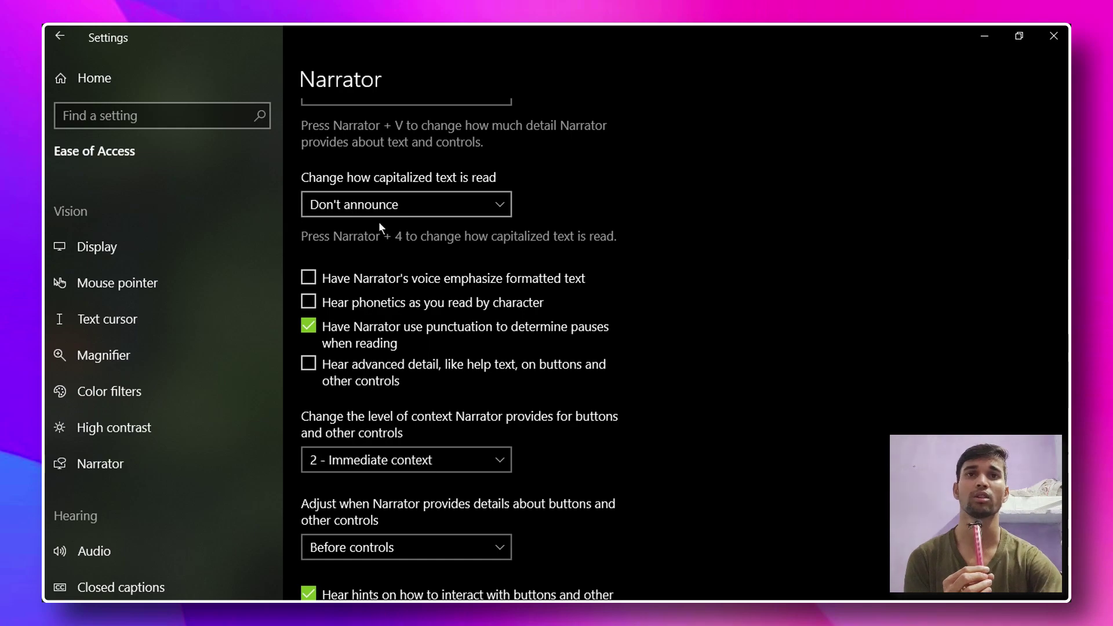
{"action": "scroll", "coordinate": [416, 463], "scroll_direction": "down", "scroll_amount": 7}
{"action": "scroll", "coordinate": [369, 388], "scroll_direction": "down", "scroll_amount": 15}
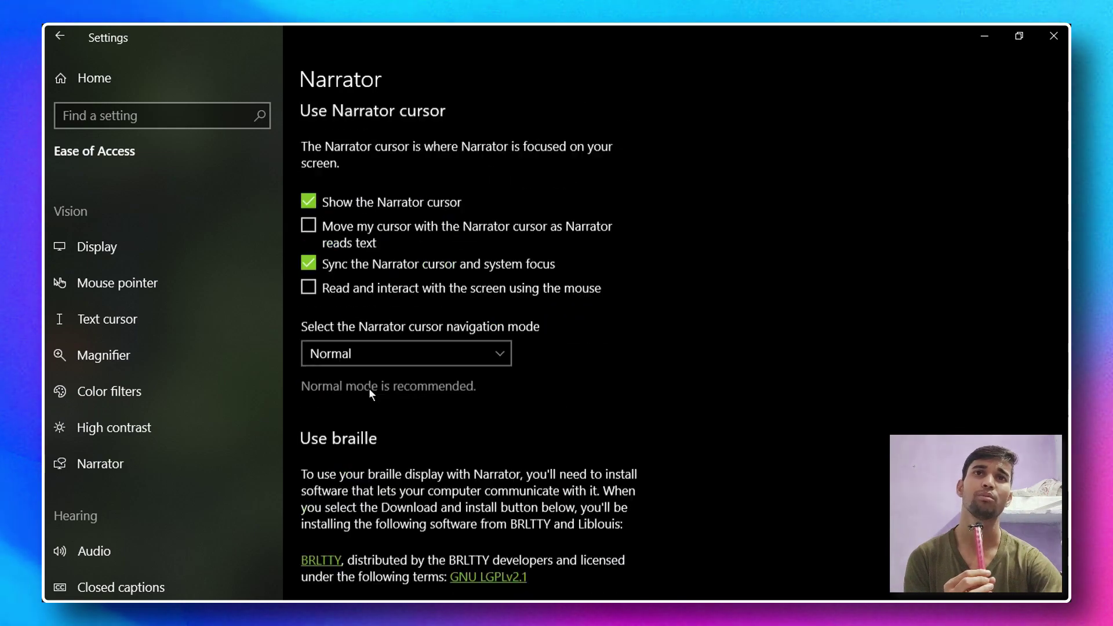
{"action": "scroll", "coordinate": [368, 388], "scroll_direction": "up", "scroll_amount": 15}
{"action": "scroll", "coordinate": [369, 384], "scroll_direction": "up", "scroll_amount": 4}
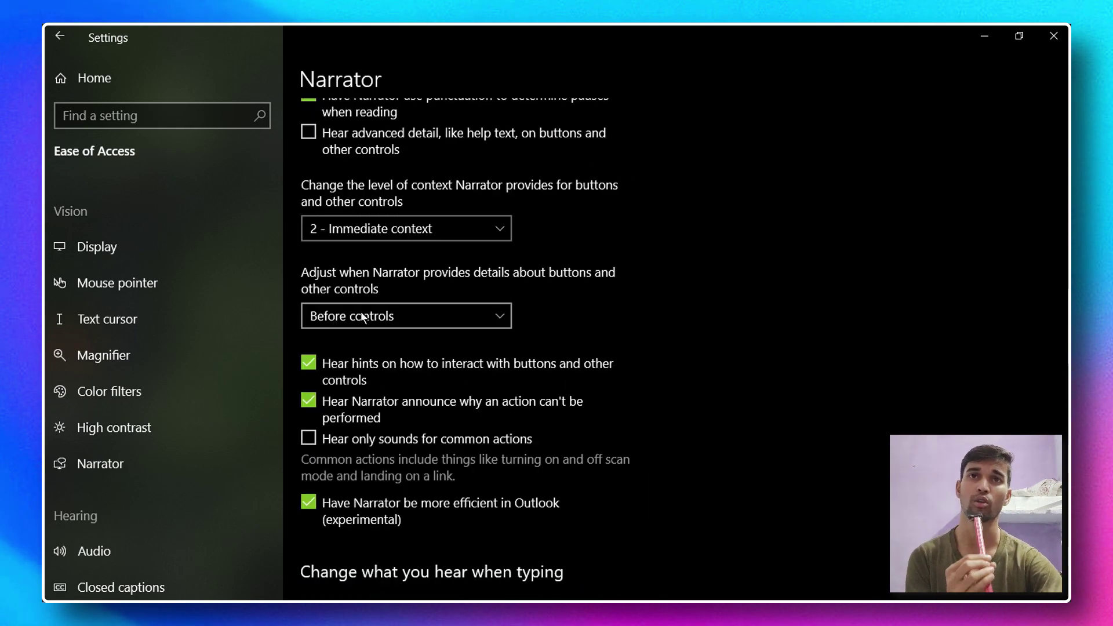
{"action": "scroll", "coordinate": [360, 311], "scroll_direction": "down", "scroll_amount": 20}
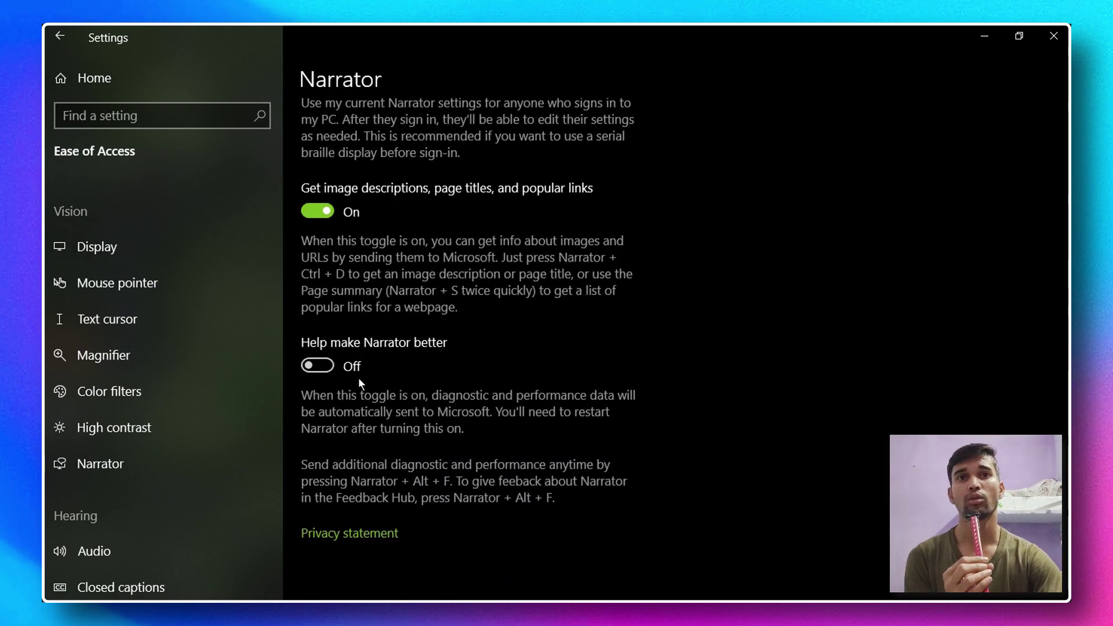
{"action": "scroll", "coordinate": [359, 379], "scroll_direction": "up", "scroll_amount": 12}
{"action": "scroll", "coordinate": [359, 380], "scroll_direction": "up", "scroll_amount": 7}
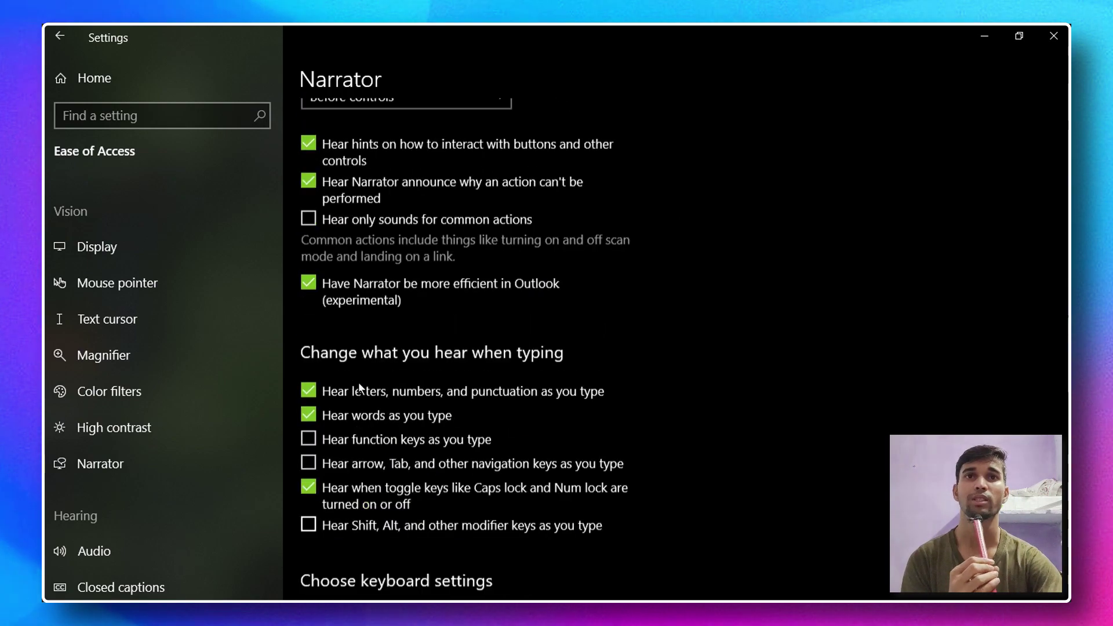
{"action": "scroll", "coordinate": [579, 272], "scroll_direction": "down", "scroll_amount": 10}
{"action": "scroll", "coordinate": [518, 304], "scroll_direction": "down", "scroll_amount": 1}
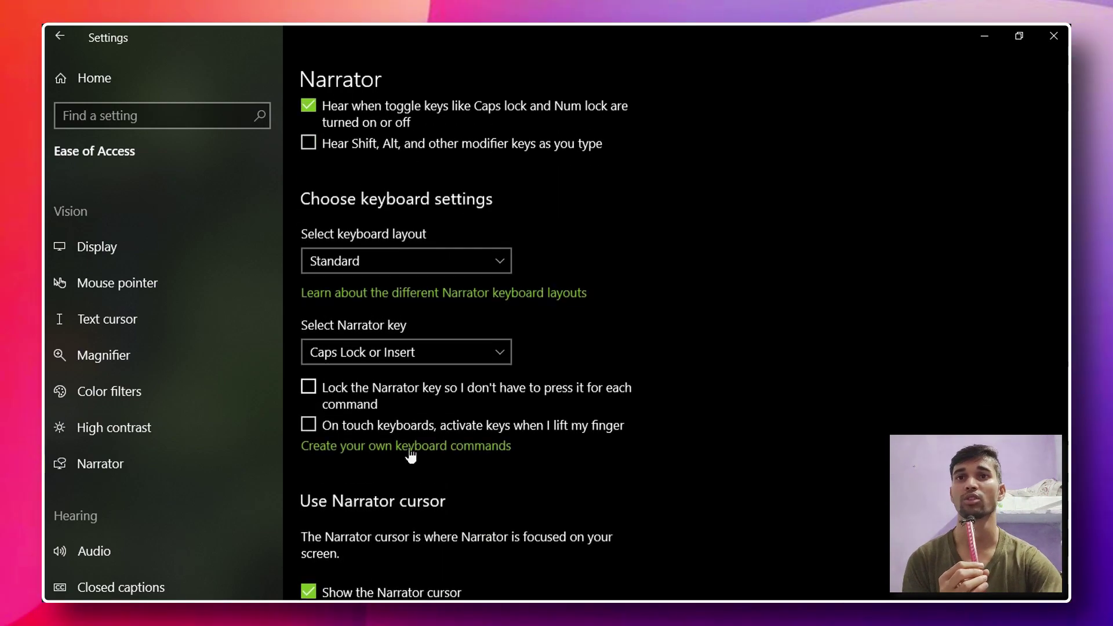
Open the Ease of Access Audio settings and test the device volume by raising it and lowering it again.
{"action": "scroll", "coordinate": [174, 463], "scroll_direction": "down", "scroll_amount": 3}
{"action": "left_click", "coordinate": [100, 384]}
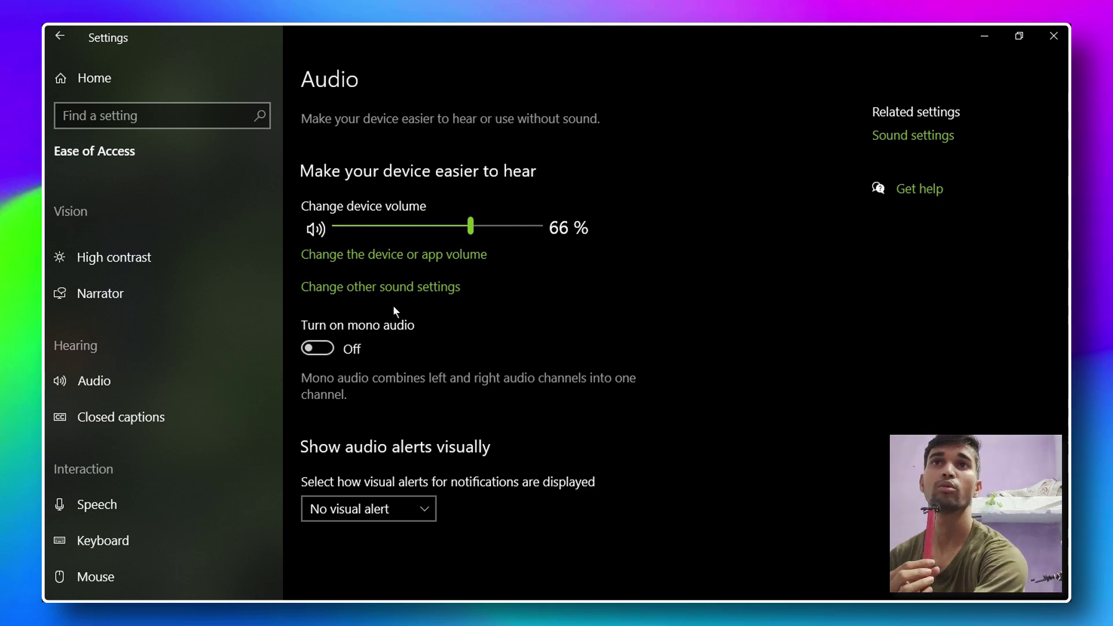
{"action": "key", "text": "XF86AudioRaiseVolume"}
{"action": "key", "text": "XF86AudioLowerVolume"}
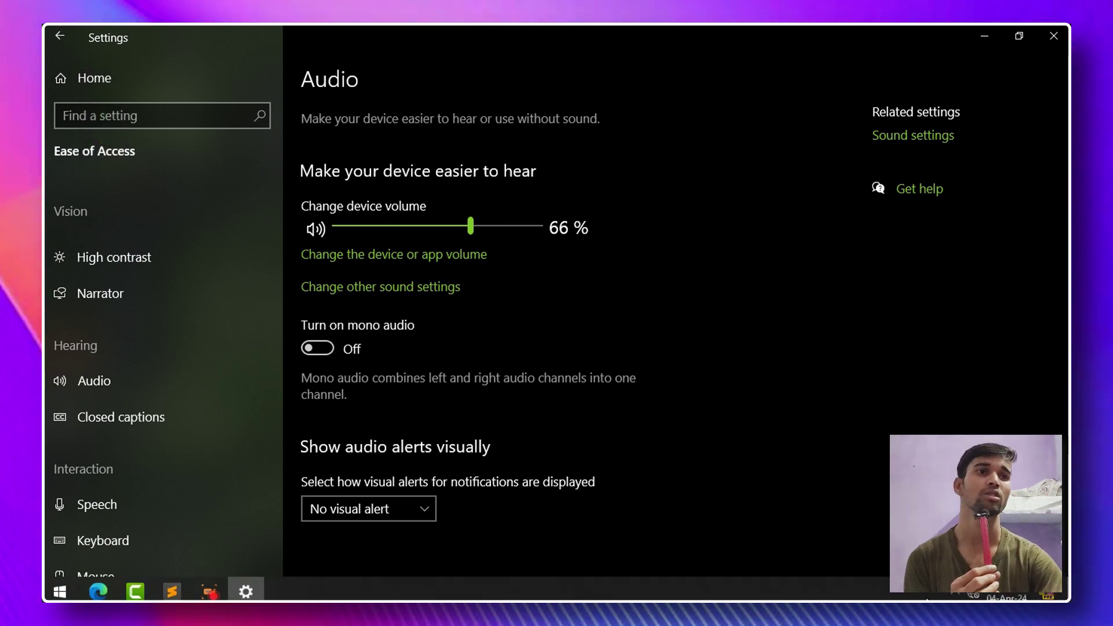
Test mono audio by turning it on and back off in the Audio settings.
{"action": "left_click", "coordinate": [965, 594]}
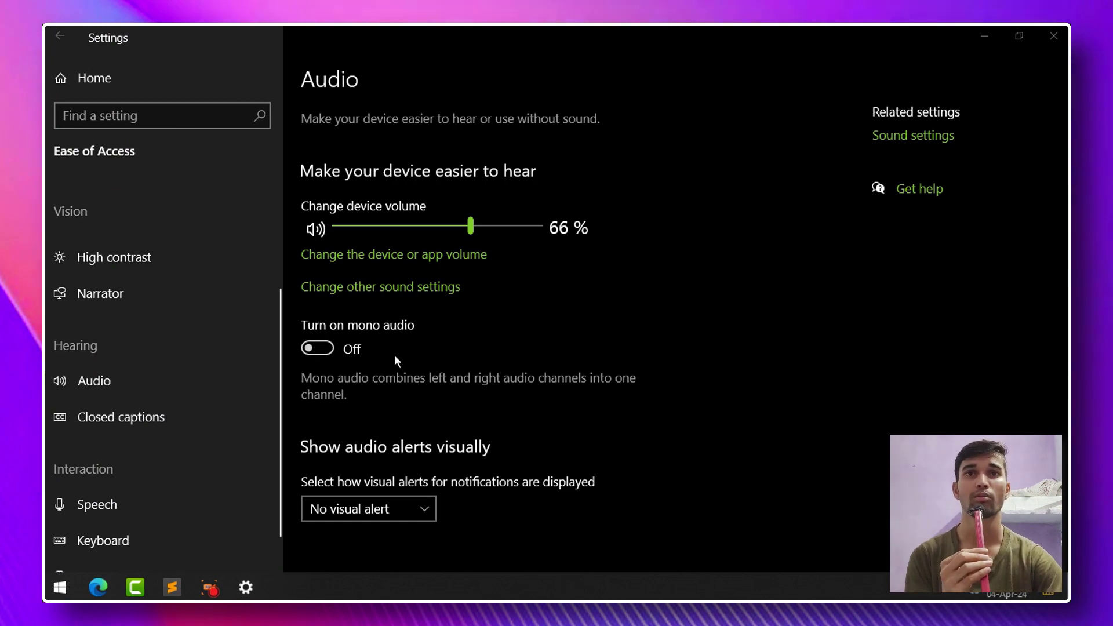
{"action": "left_click", "coordinate": [319, 347]}
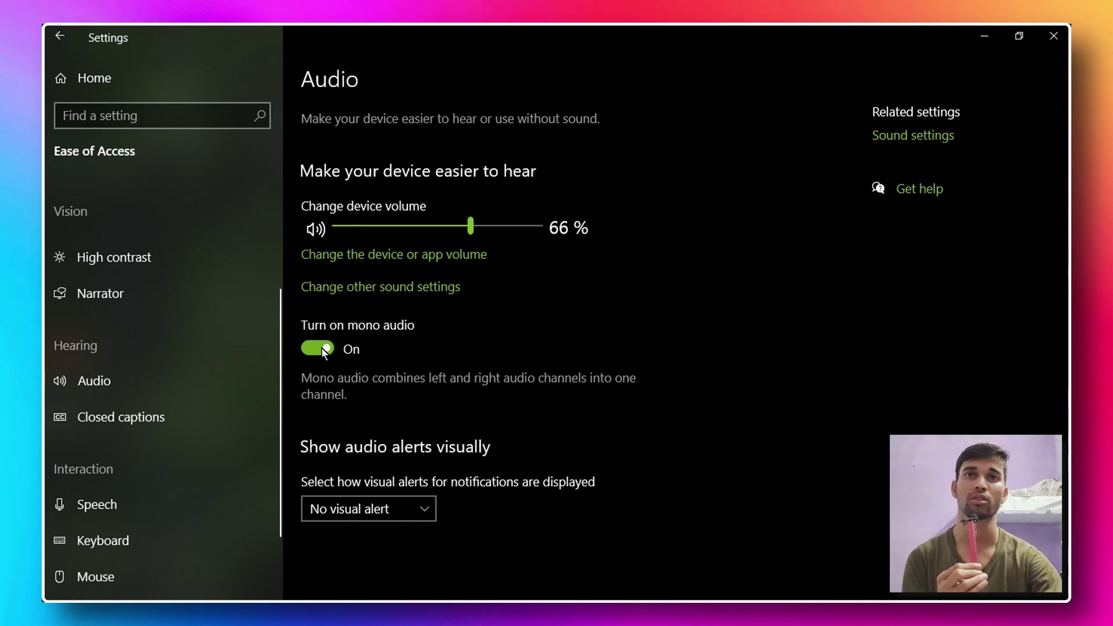
{"action": "left_click", "coordinate": [324, 349]}
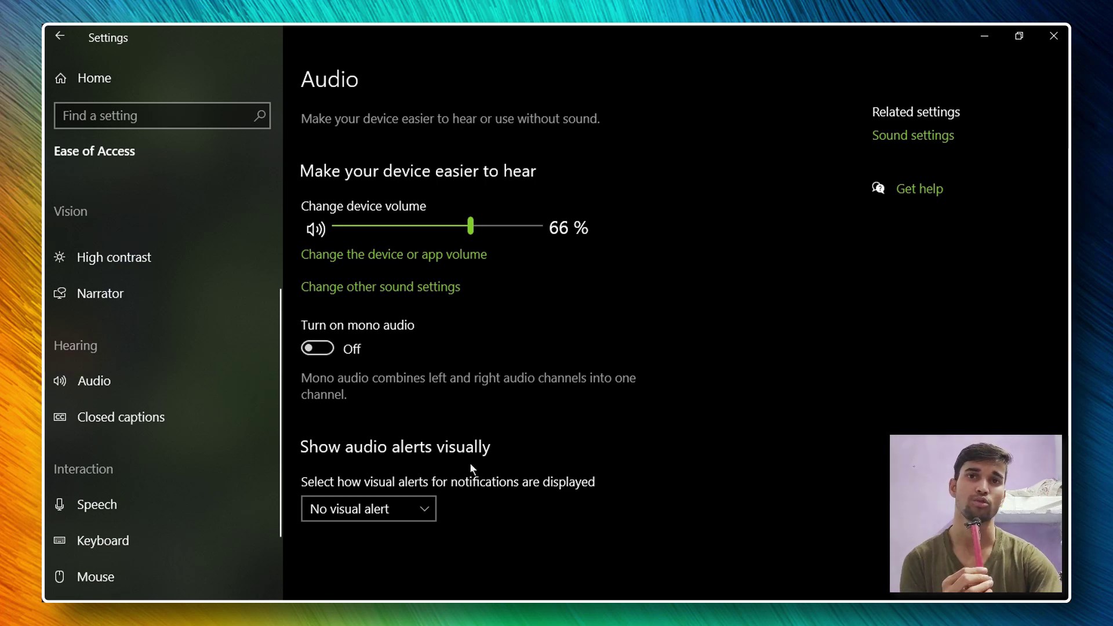
View the visual alert options for notifications, keeping No visual alert.
{"action": "left_click", "coordinate": [402, 508]}
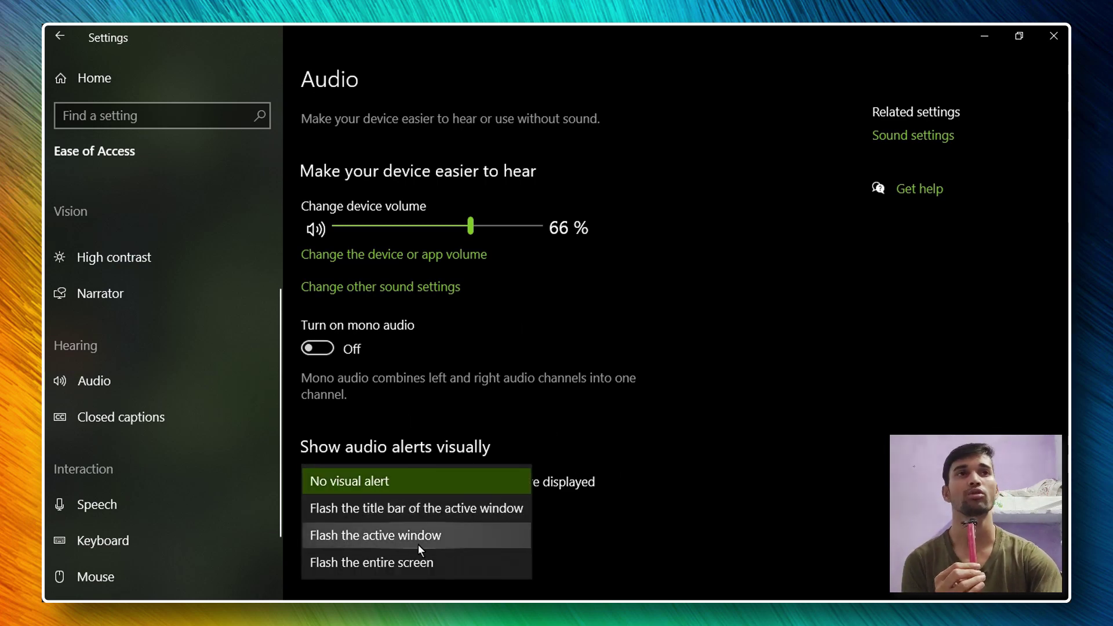
{"action": "left_click", "coordinate": [628, 410]}
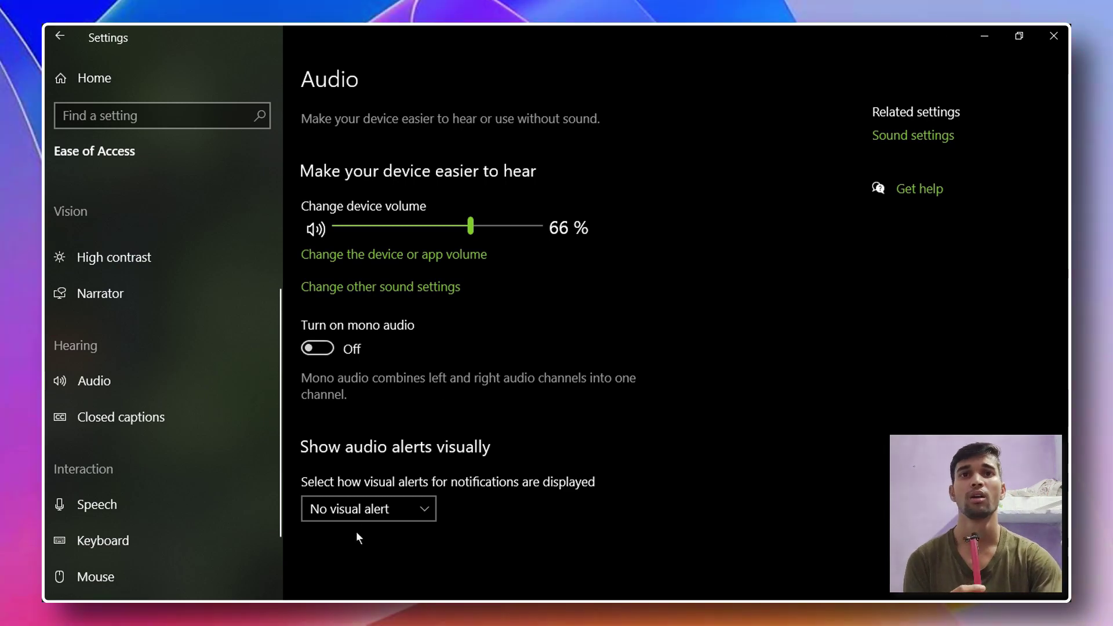
{"action": "left_click", "coordinate": [374, 510]}
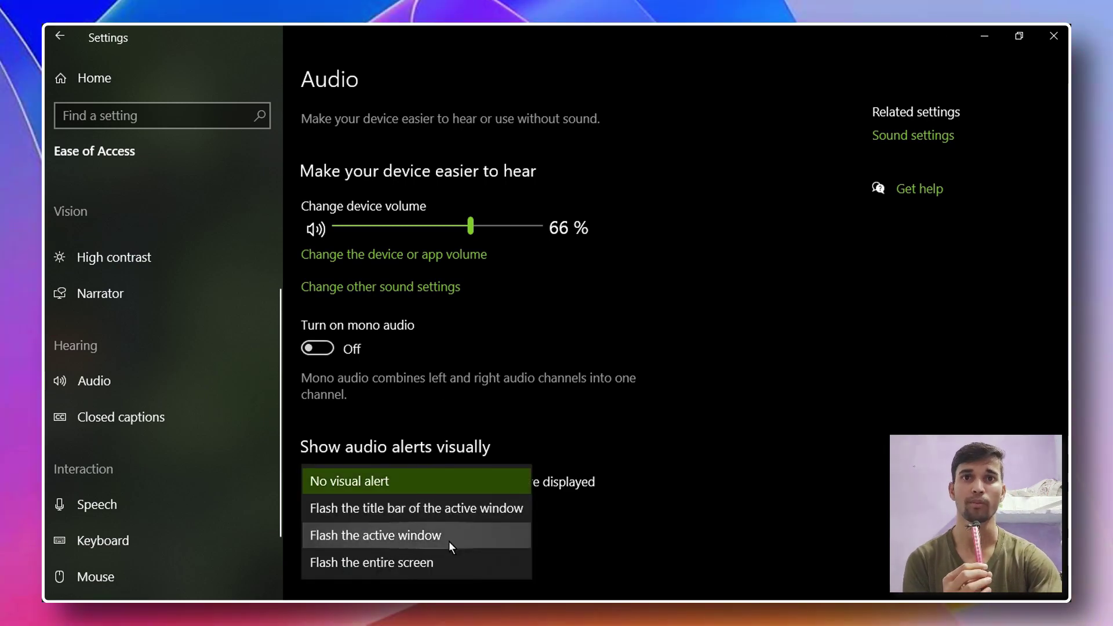
{"action": "left_click", "coordinate": [742, 367]}
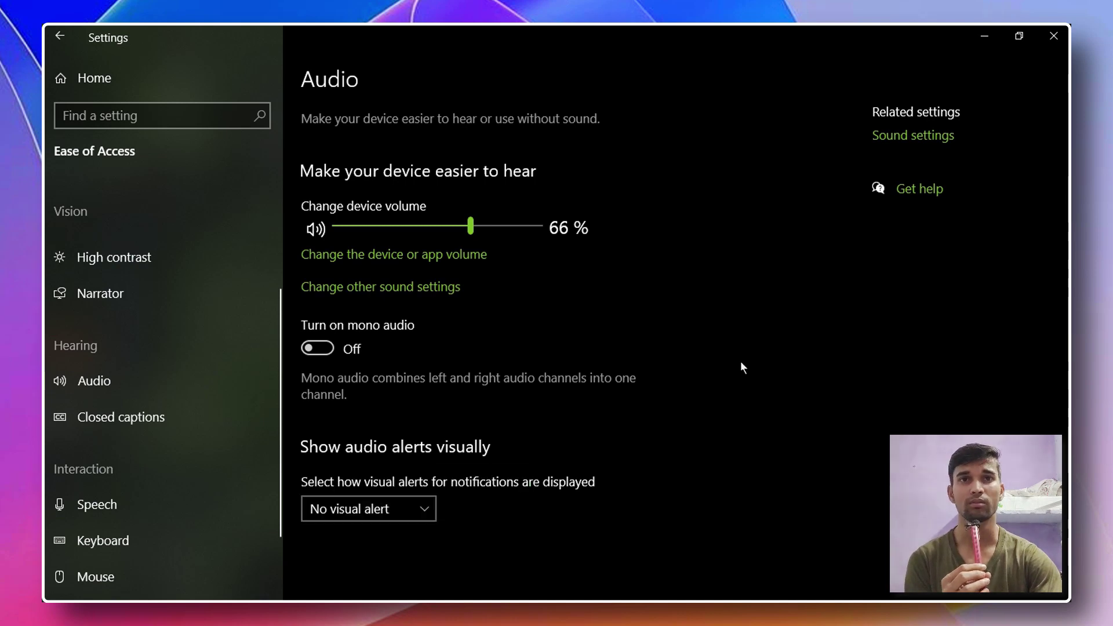
{"action": "left_click", "coordinate": [369, 509]}
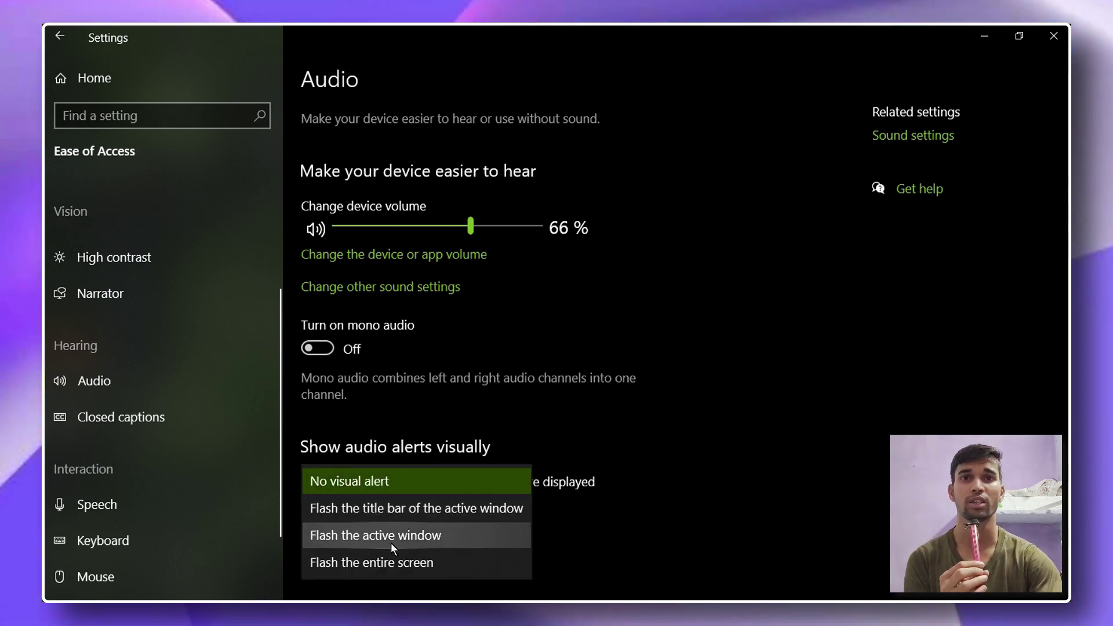
{"action": "left_click", "coordinate": [670, 426]}
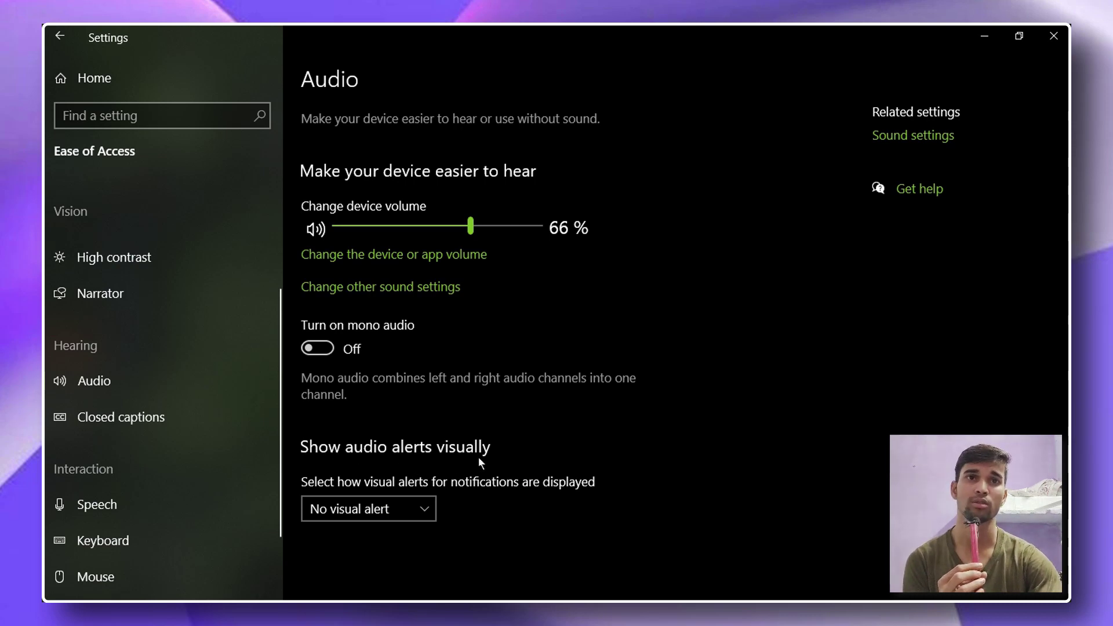
Try Flash the active window as the visual alert for notifications and set it back to No visual alert.
{"action": "left_click", "coordinate": [403, 506]}
{"action": "left_click", "coordinate": [370, 533]}
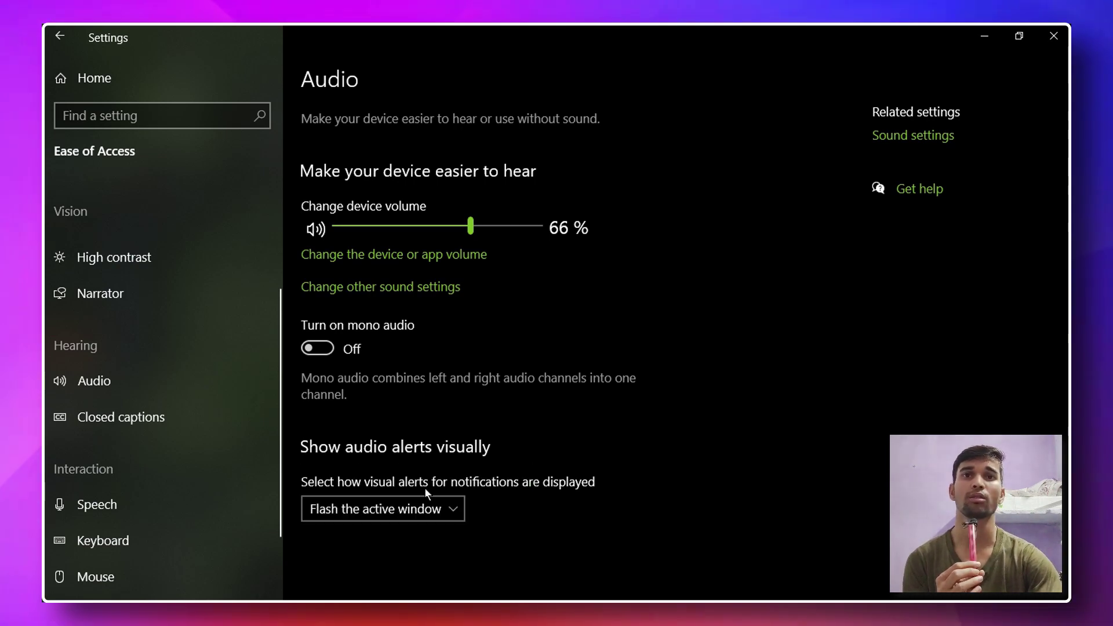
{"action": "left_click", "coordinate": [428, 507]}
{"action": "left_click", "coordinate": [716, 433]}
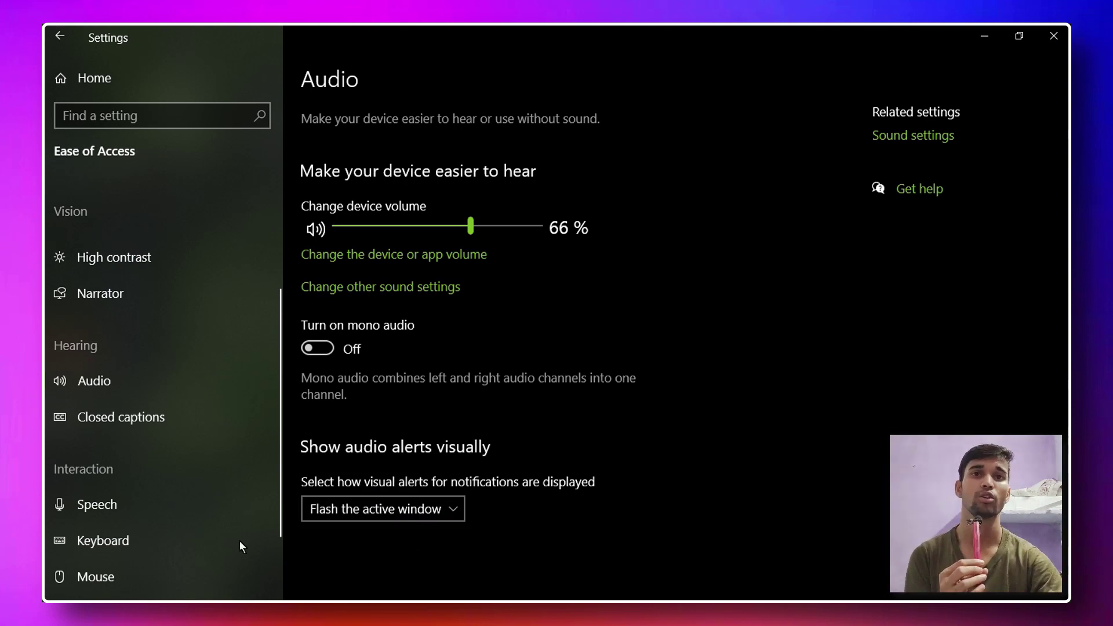
{"action": "left_click", "coordinate": [375, 507]}
{"action": "left_click", "coordinate": [374, 454]}
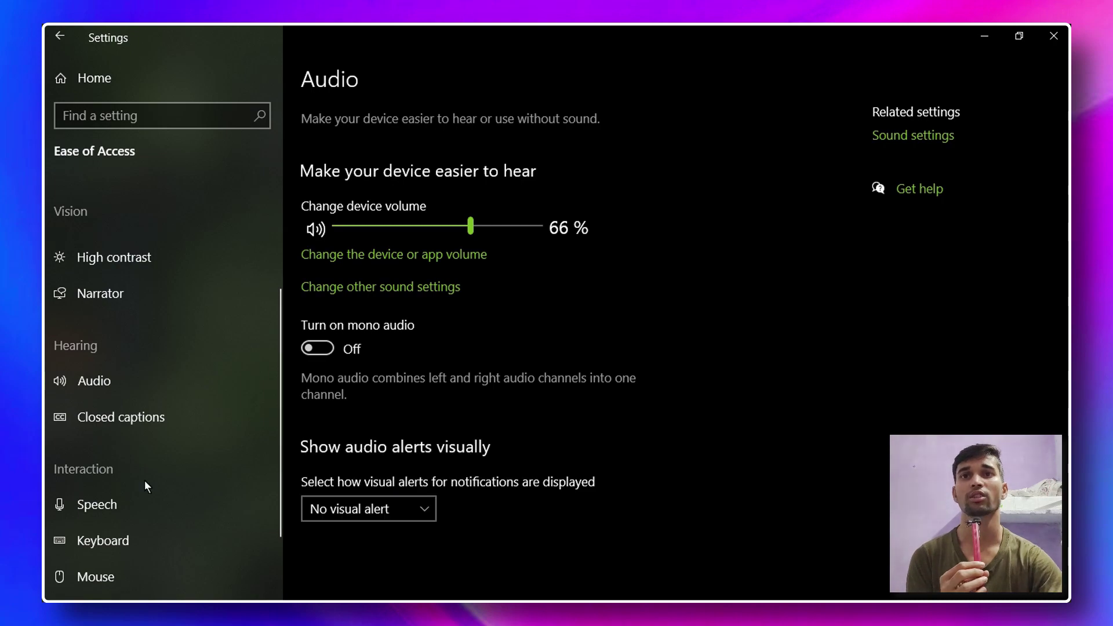
Open the Closed captions settings and review the preview, caption font, caption background and window dimming options.
{"action": "left_click", "coordinate": [120, 421]}
{"action": "scroll", "coordinate": [508, 345], "scroll_direction": "down", "scroll_amount": 5}
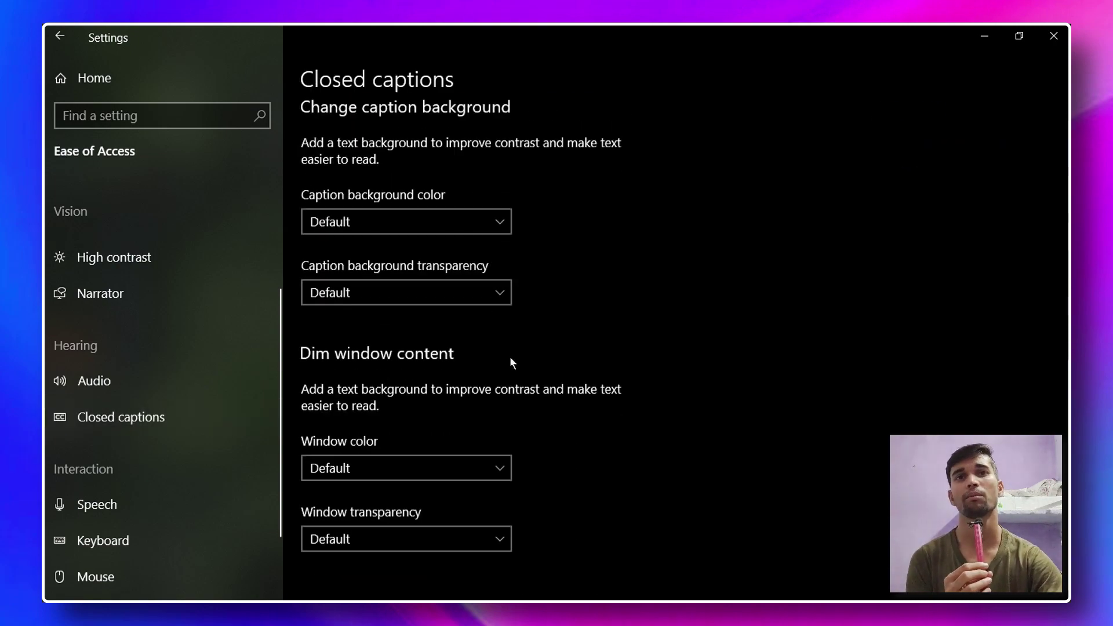
{"action": "scroll", "coordinate": [510, 356], "scroll_direction": "up", "scroll_amount": 3}
{"action": "scroll", "coordinate": [504, 371], "scroll_direction": "down", "scroll_amount": 3}
{"action": "scroll", "coordinate": [451, 472], "scroll_direction": "up", "scroll_amount": 5}
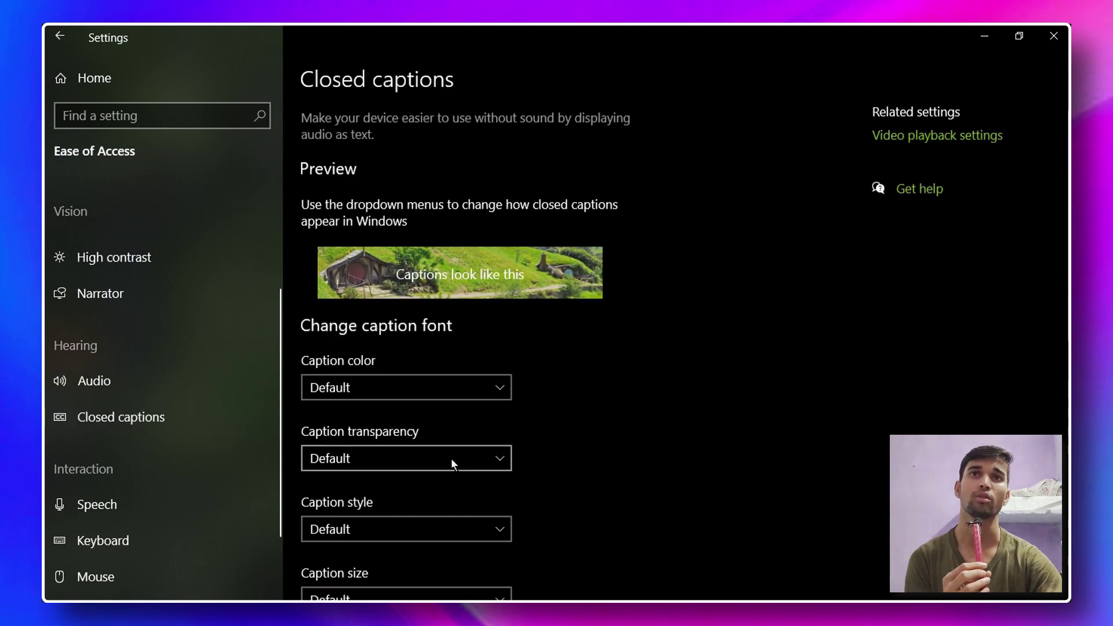
{"action": "scroll", "coordinate": [534, 414], "scroll_direction": "down", "scroll_amount": 5}
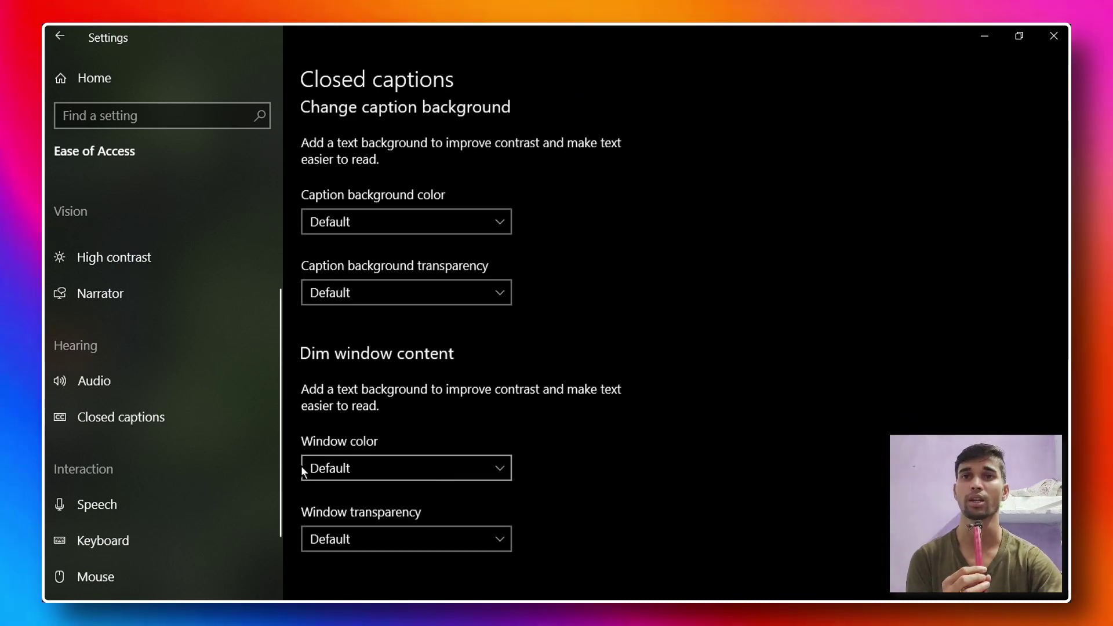
Open the Speech settings, try to turn on Speech Recognition, and dismiss the wizard's message.
{"action": "left_click", "coordinate": [95, 502]}
{"action": "scroll", "coordinate": [396, 328], "scroll_direction": "down", "scroll_amount": 1}
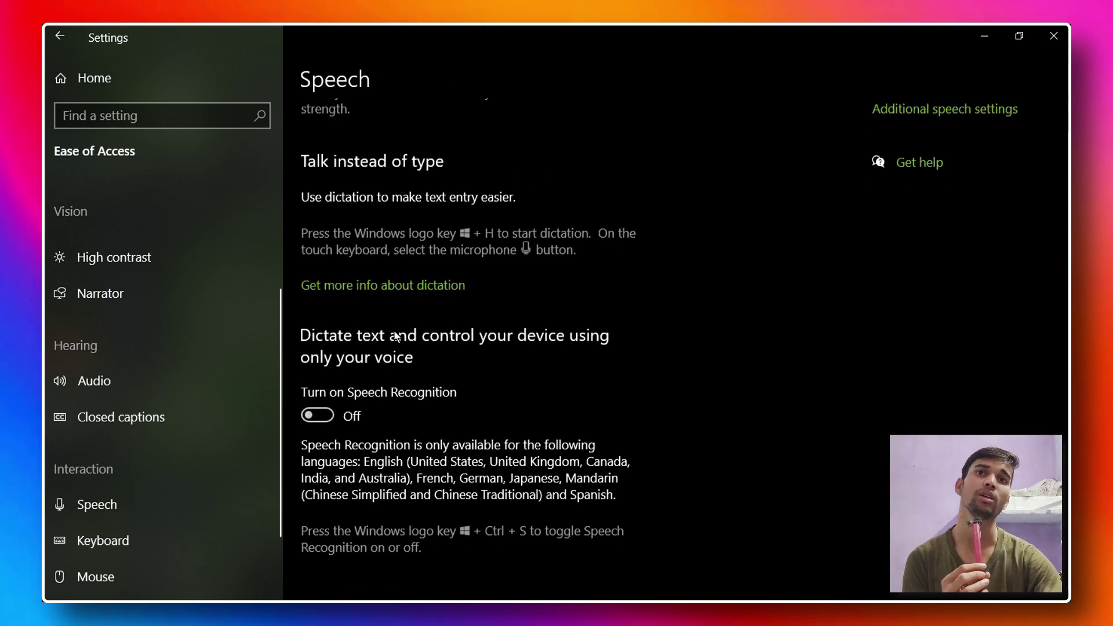
{"action": "left_click", "coordinate": [324, 417]}
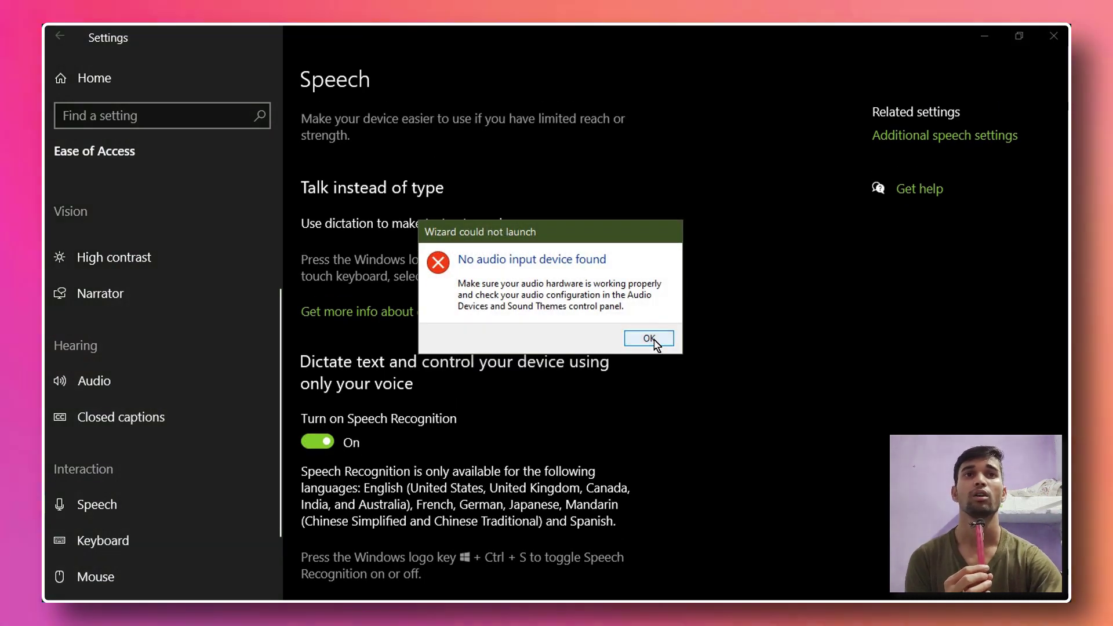
{"action": "left_click", "coordinate": [650, 340]}
{"action": "left_click", "coordinate": [648, 340]}
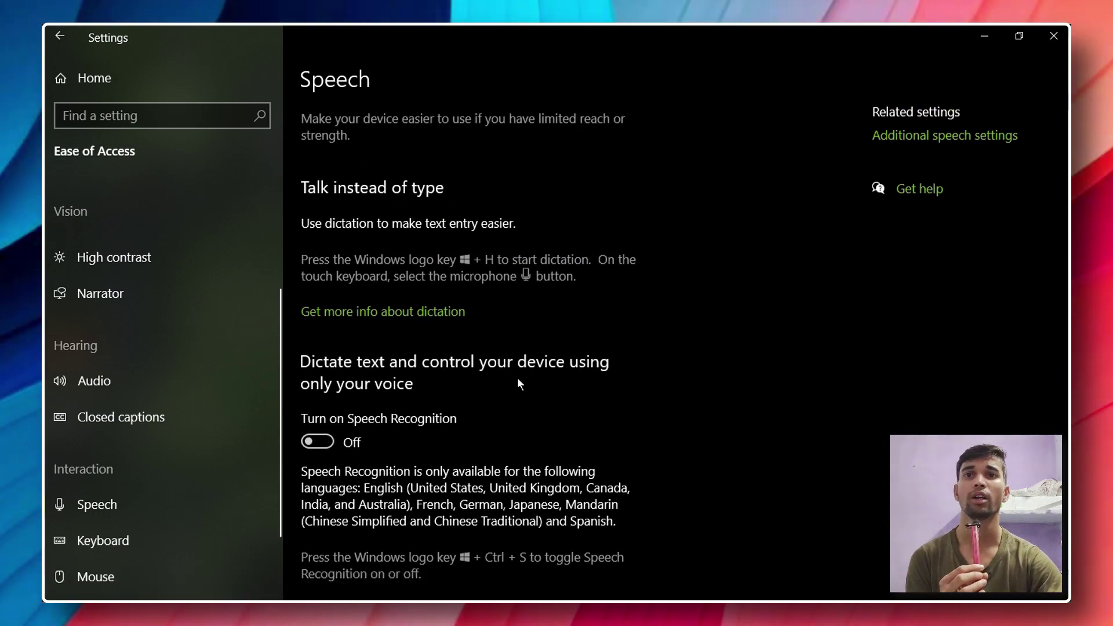
Open the Ease of Access Keyboard settings and review the page down to the typing options.
{"action": "left_click", "coordinate": [147, 538]}
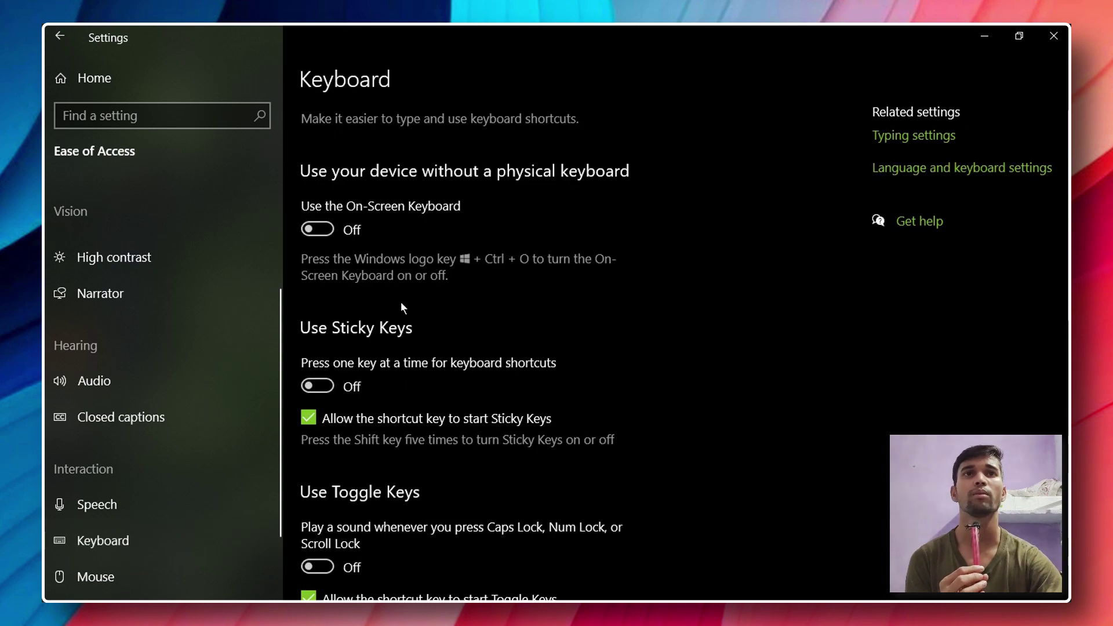
{"action": "scroll", "coordinate": [464, 257], "scroll_direction": "down", "scroll_amount": 15}
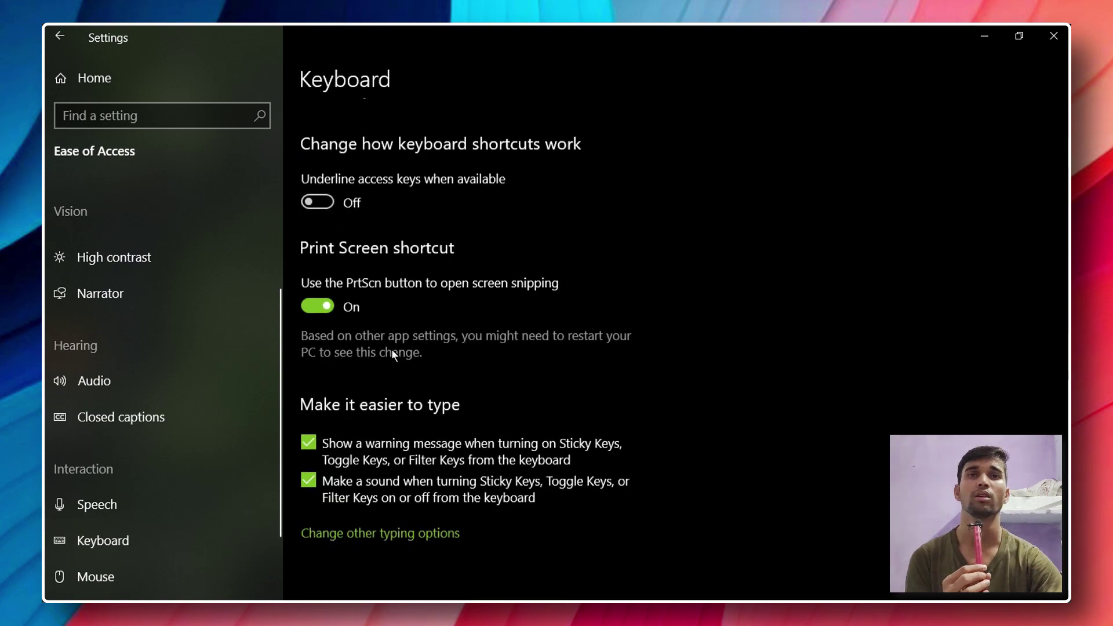
{"action": "scroll", "coordinate": [391, 349], "scroll_direction": "up", "scroll_amount": 15}
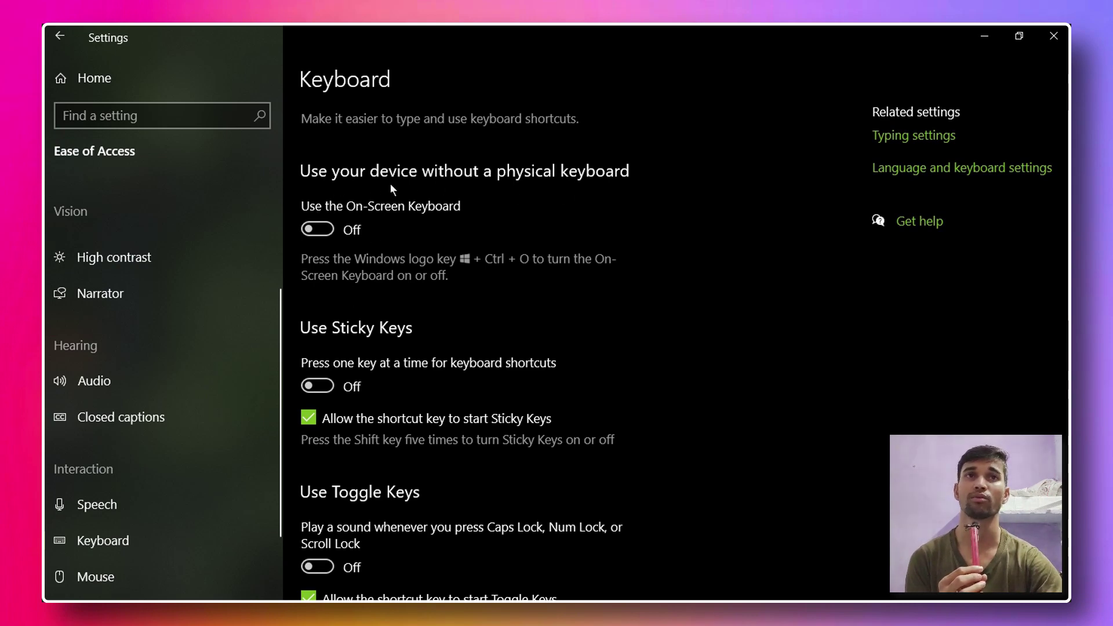
Turn on the On-Screen Keyboard, move its window lower on the screen, and turn it off again.
{"action": "left_click", "coordinate": [326, 228]}
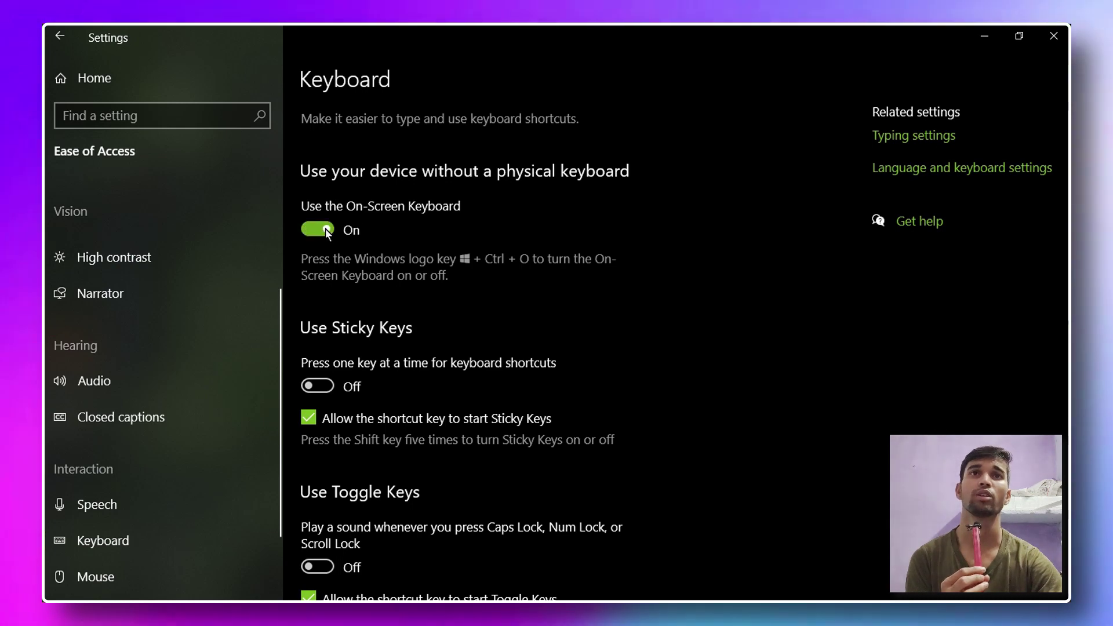
{"action": "left_click_drag", "start_coordinate": [596, 115], "coordinate": [651, 307]}
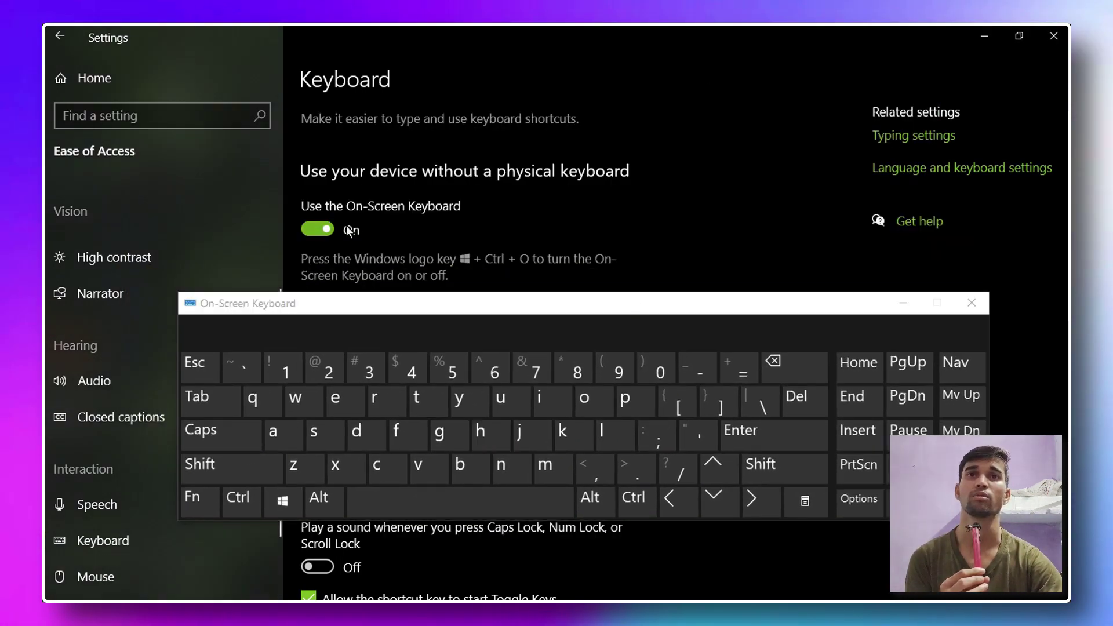
{"action": "left_click", "coordinate": [322, 229]}
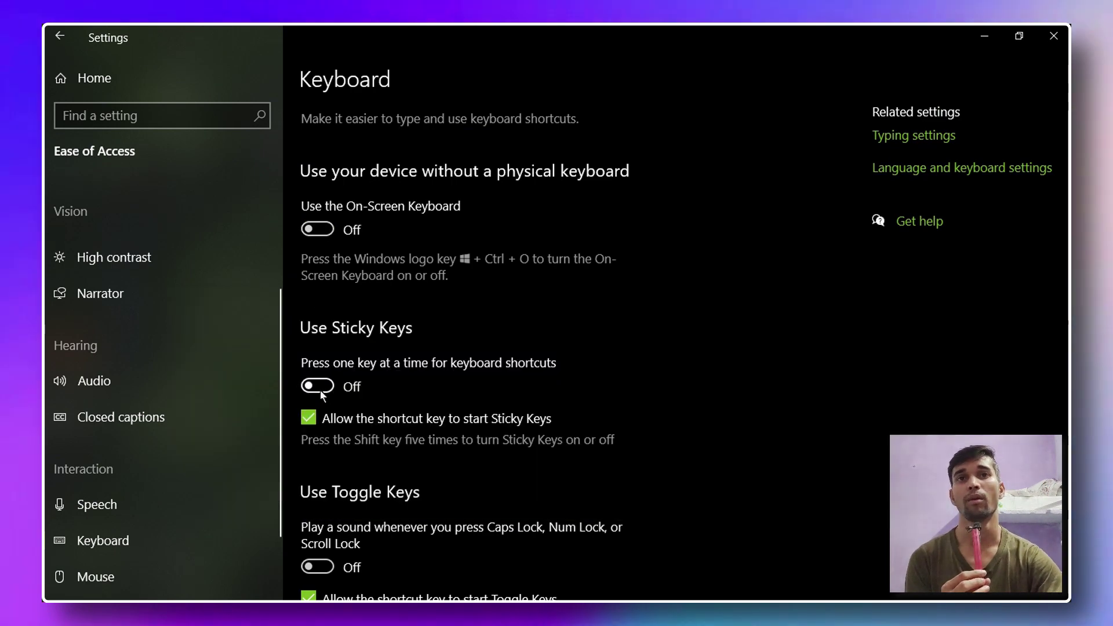
Switch Sticky Keys on and off, and bring the On-Screen Keyboard up again and close it.
{"action": "left_click", "coordinate": [318, 386]}
{"action": "left_click", "coordinate": [319, 386]}
{"action": "left_click", "coordinate": [318, 229]}
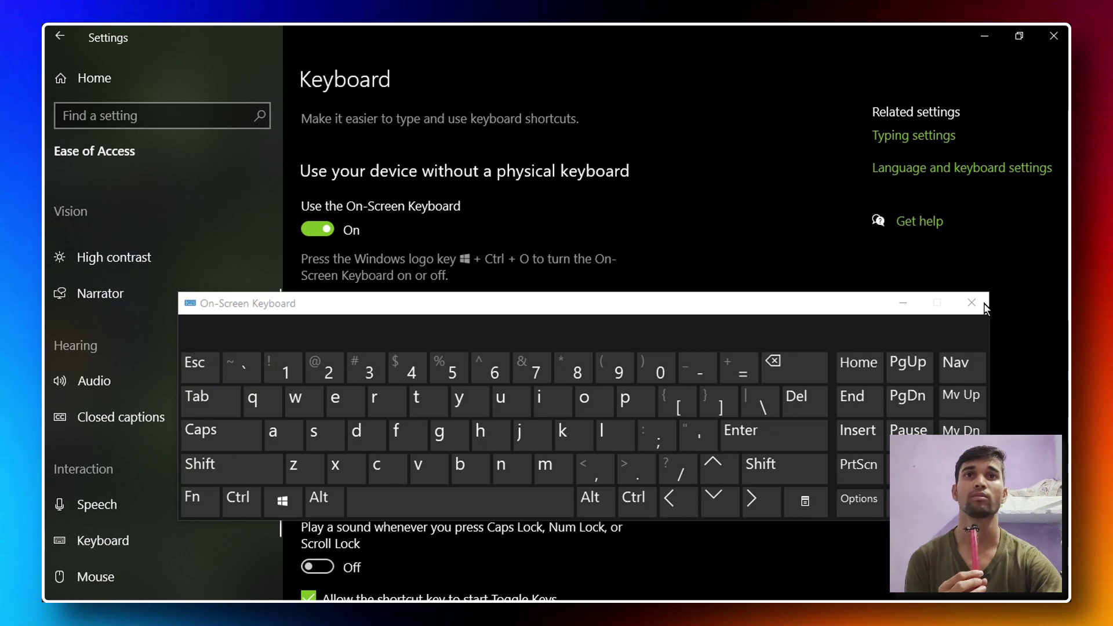
{"action": "left_click", "coordinate": [984, 307]}
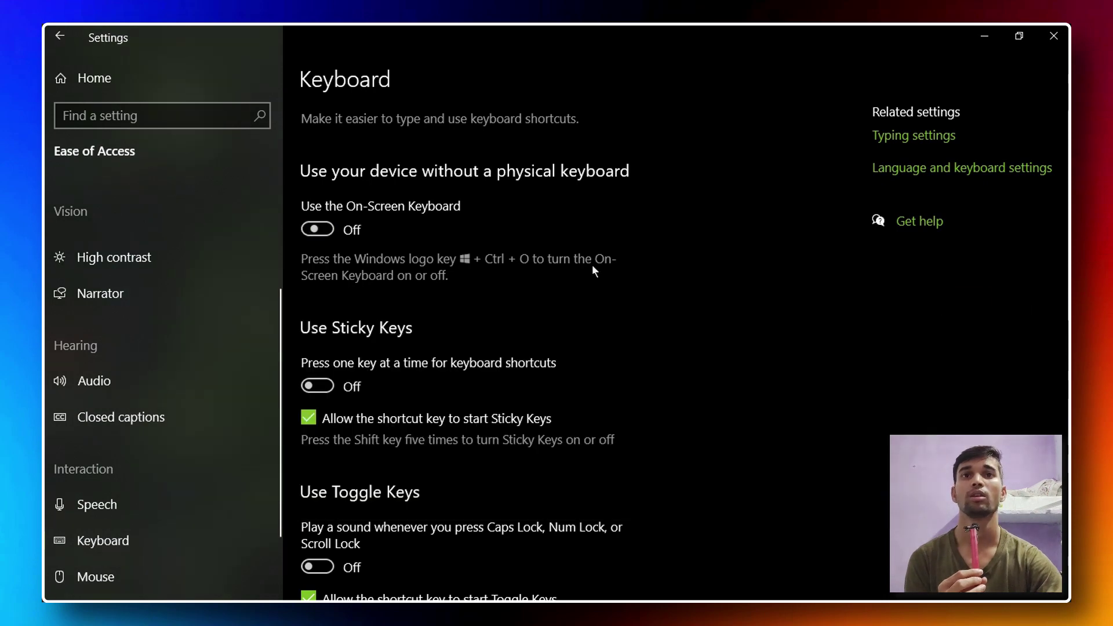
Turn Sticky Keys on and back off, and review the Toggle Keys, Filter Keys, Print Screen and typing options.
{"action": "left_click", "coordinate": [324, 386]}
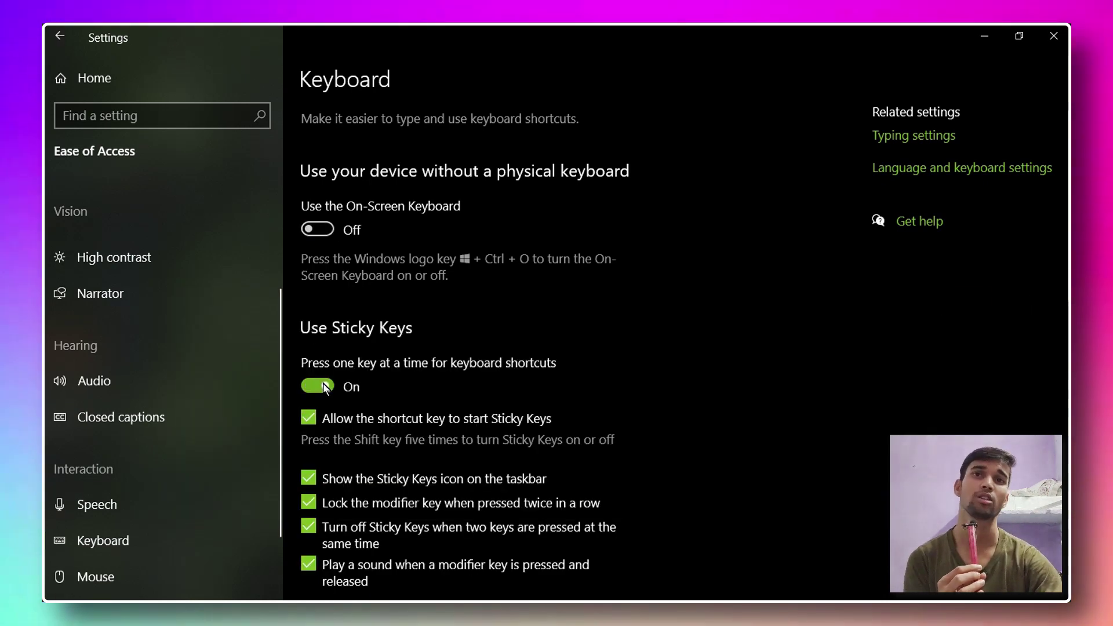
{"action": "left_click", "coordinate": [322, 385]}
{"action": "scroll", "coordinate": [579, 377], "scroll_direction": "down", "scroll_amount": 6}
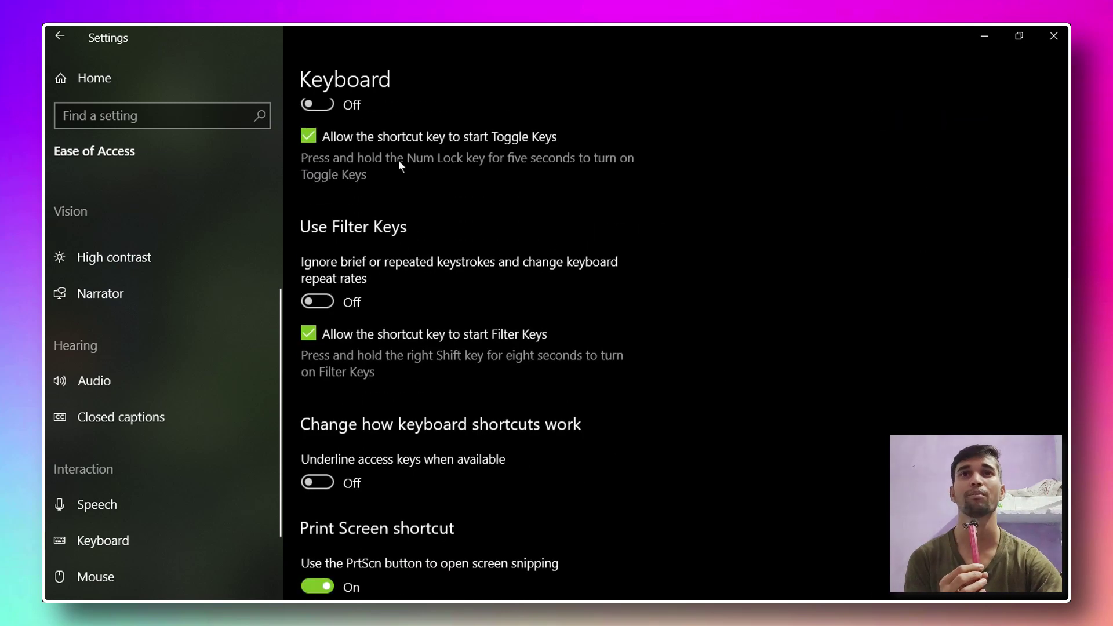
{"action": "scroll", "coordinate": [382, 203], "scroll_direction": "up", "scroll_amount": 3}
{"action": "scroll", "coordinate": [377, 267], "scroll_direction": "up", "scroll_amount": 1}
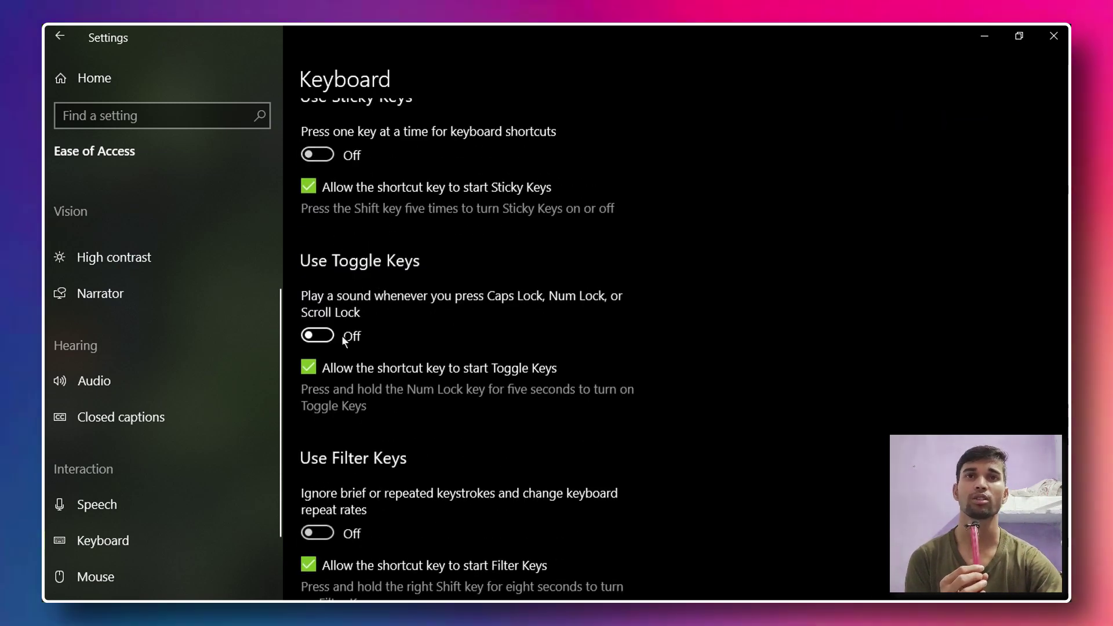
{"action": "scroll", "coordinate": [441, 462], "scroll_direction": "down", "scroll_amount": 8}
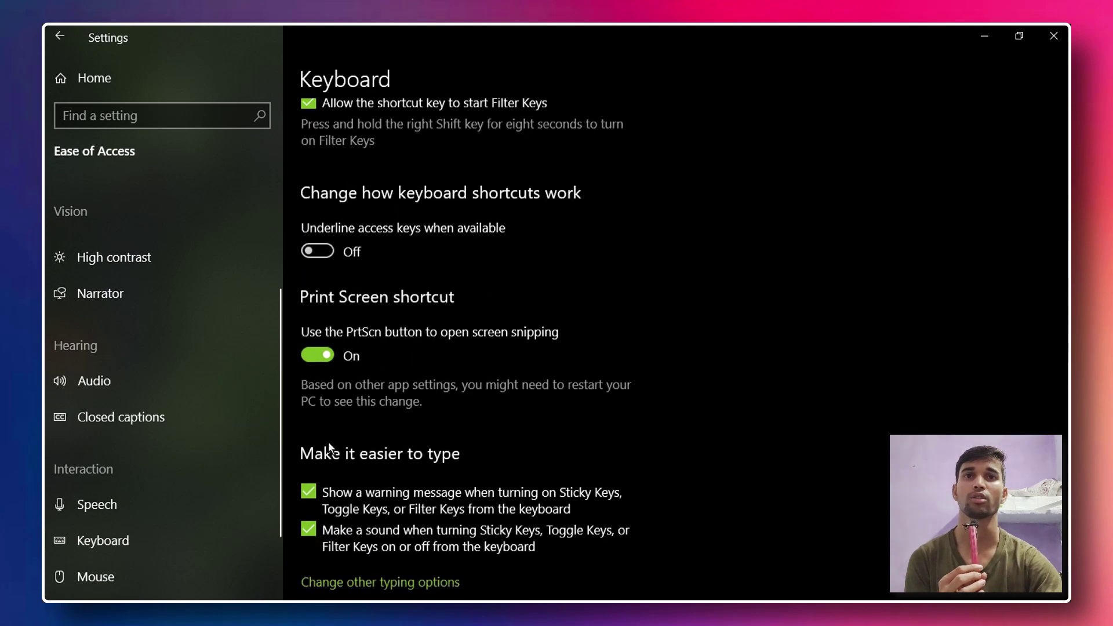
{"action": "scroll", "coordinate": [347, 406], "scroll_direction": "down", "scroll_amount": 1}
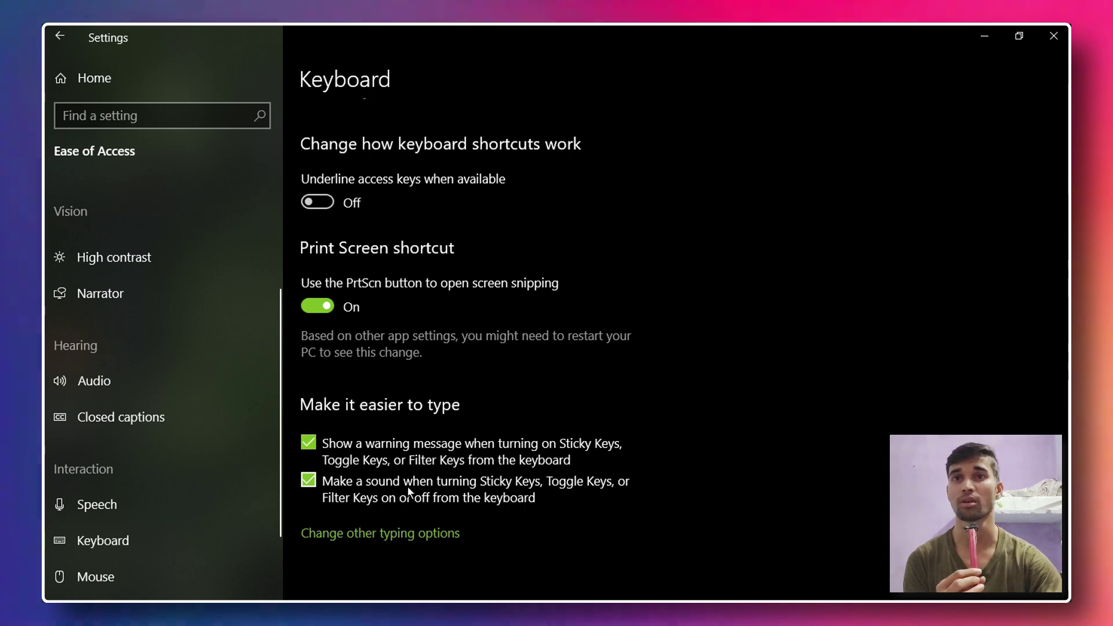
Open the Ease of Access Mouse settings, view the other mouse options under Devices, and return.
{"action": "scroll", "coordinate": [86, 516], "scroll_direction": "down", "scroll_amount": 2}
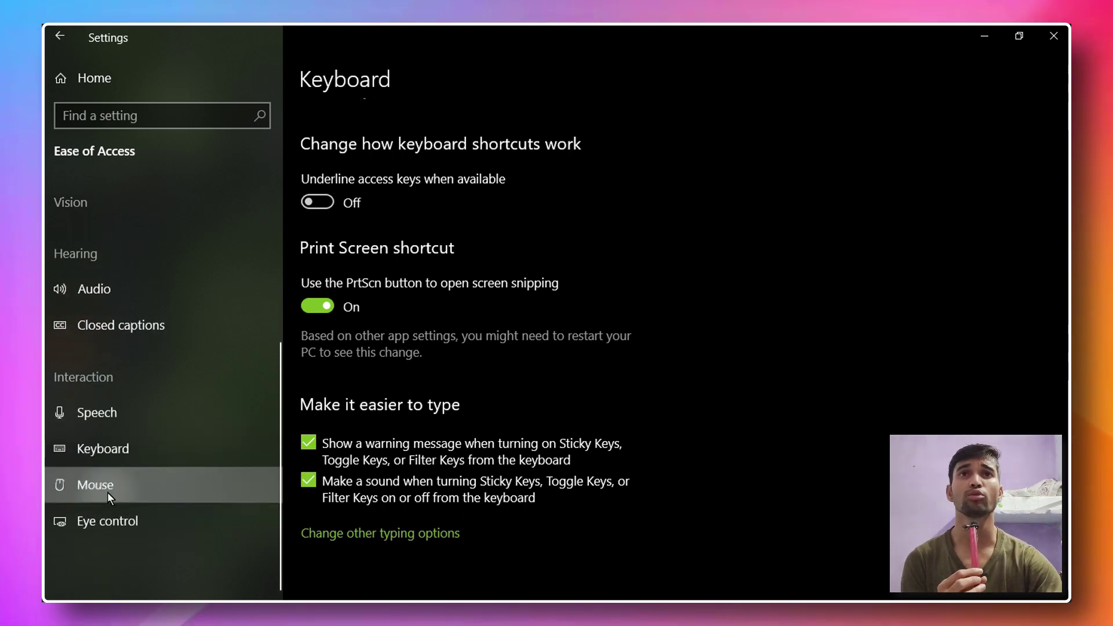
{"action": "left_click", "coordinate": [107, 489]}
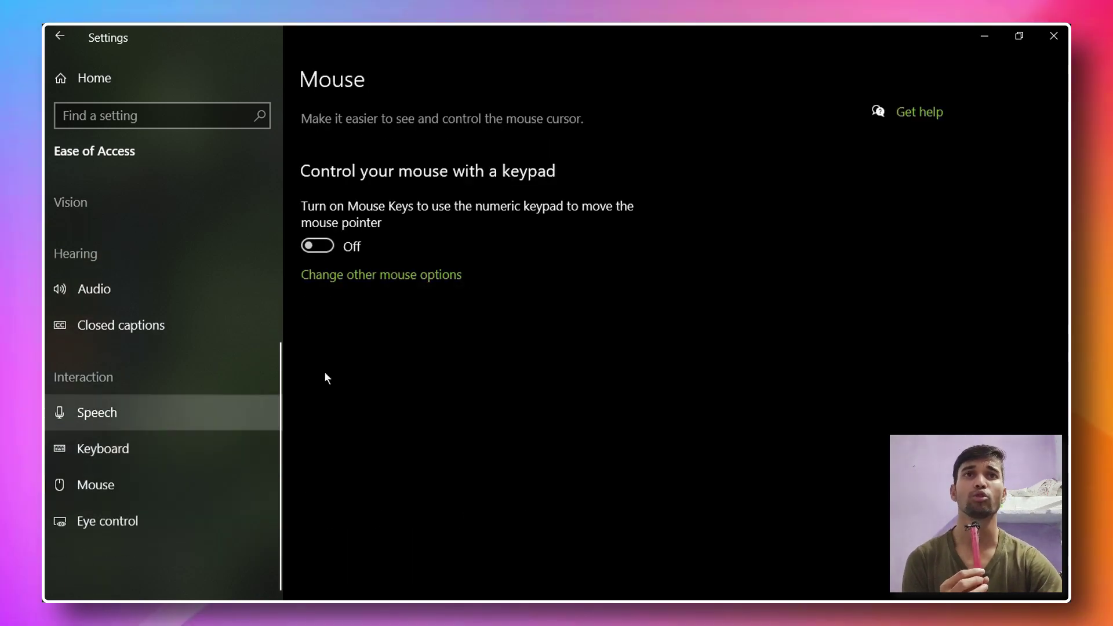
{"action": "left_click", "coordinate": [411, 276]}
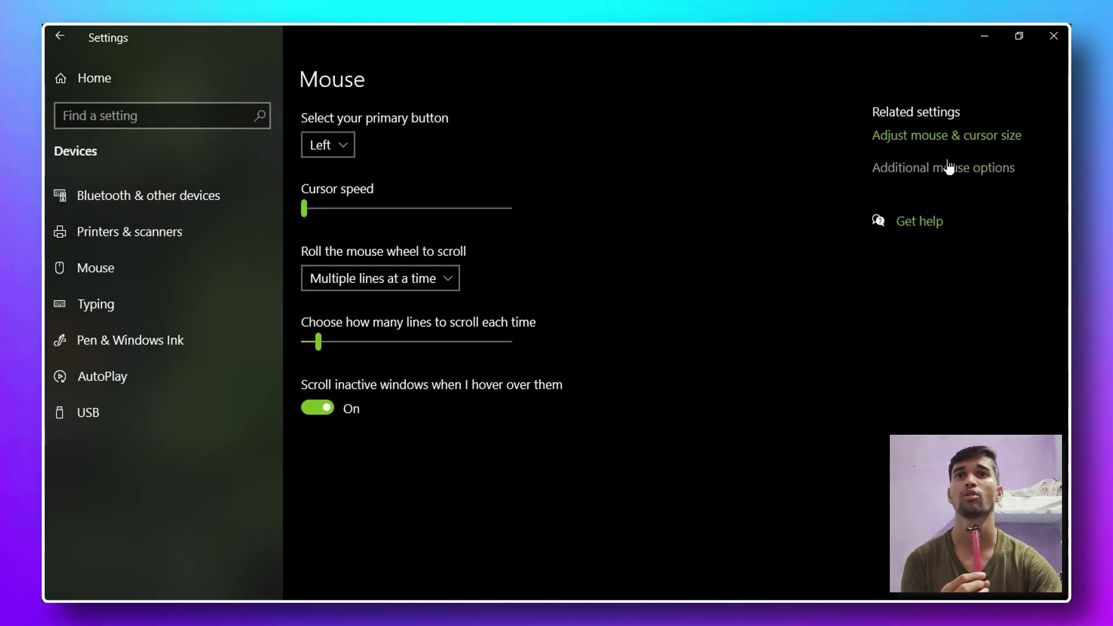
{"action": "left_click", "coordinate": [62, 38]}
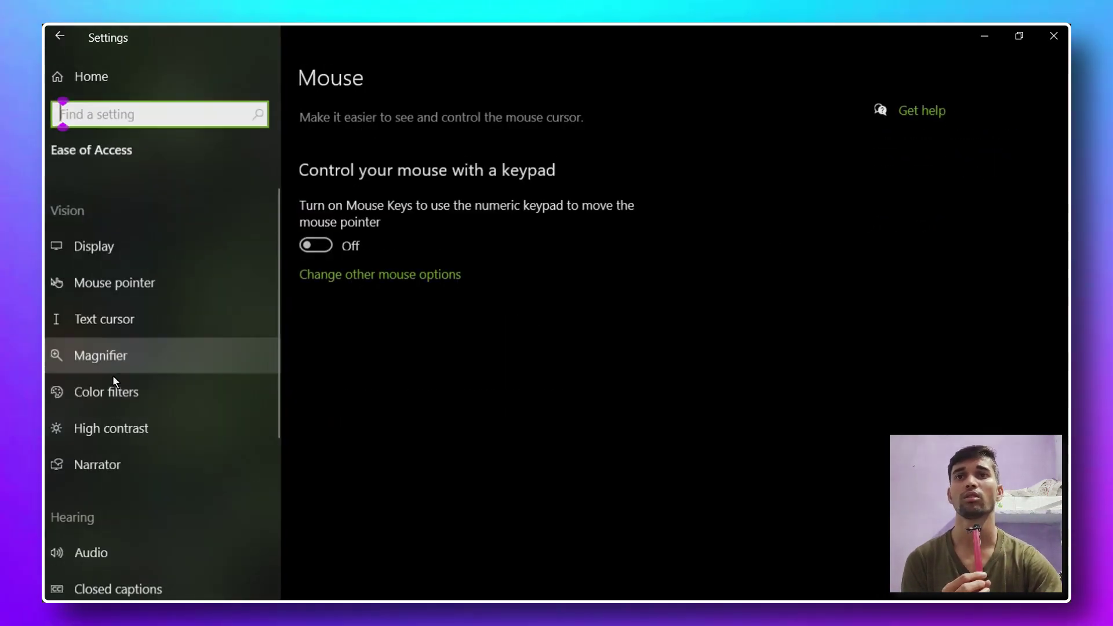
View the Eye control settings under Ease of Access and return to the Settings home page.
{"action": "scroll", "coordinate": [116, 424], "scroll_direction": "down", "scroll_amount": 5}
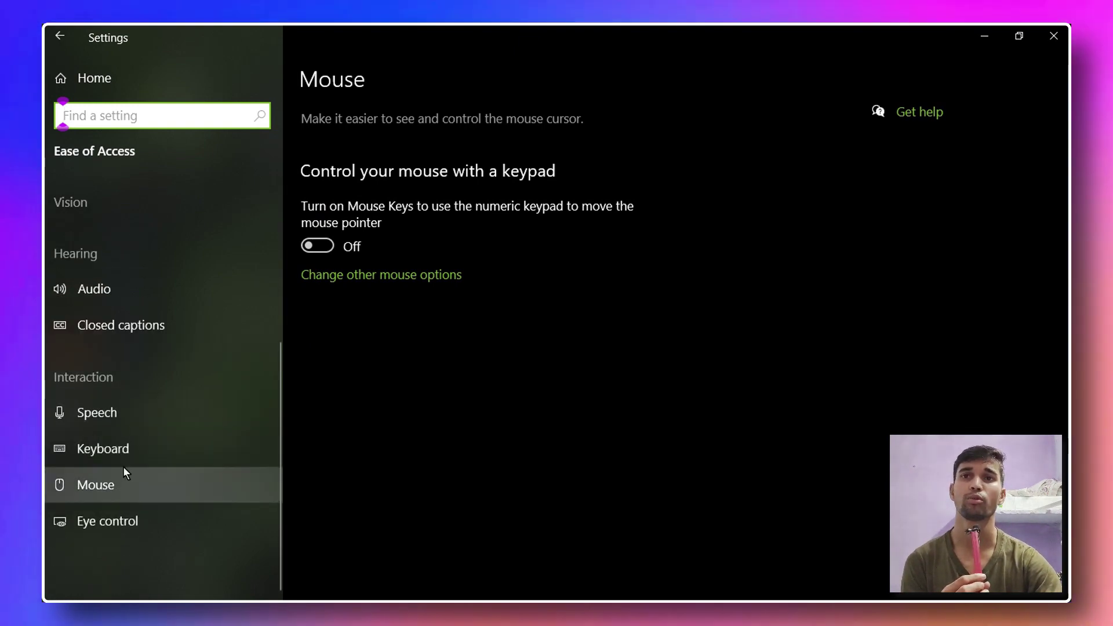
{"action": "left_click", "coordinate": [141, 523]}
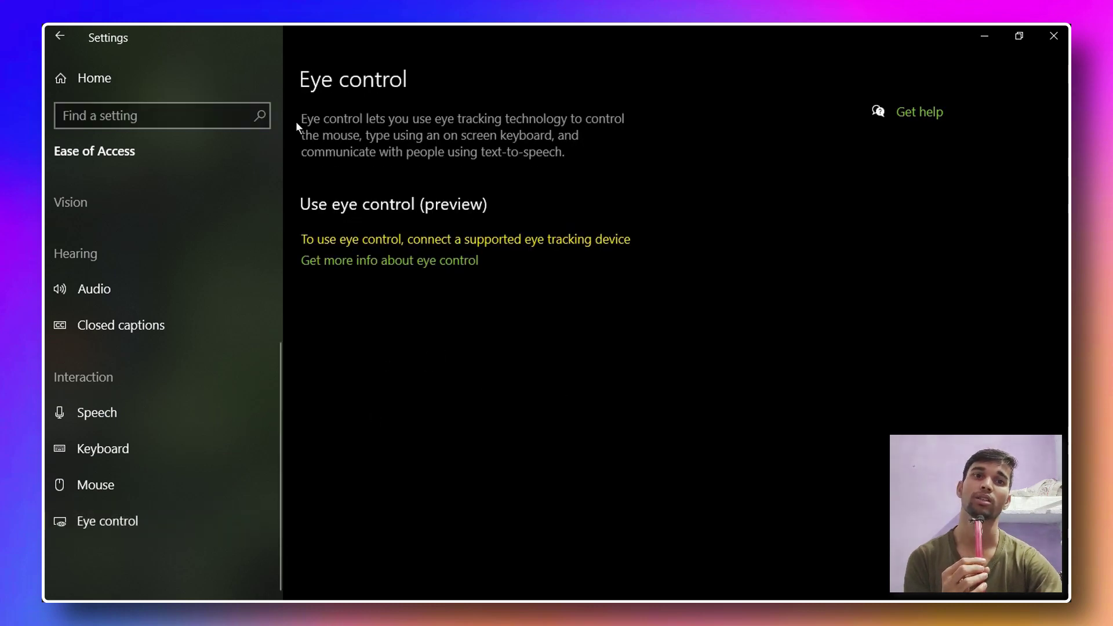
{"action": "left_click", "coordinate": [58, 37]}
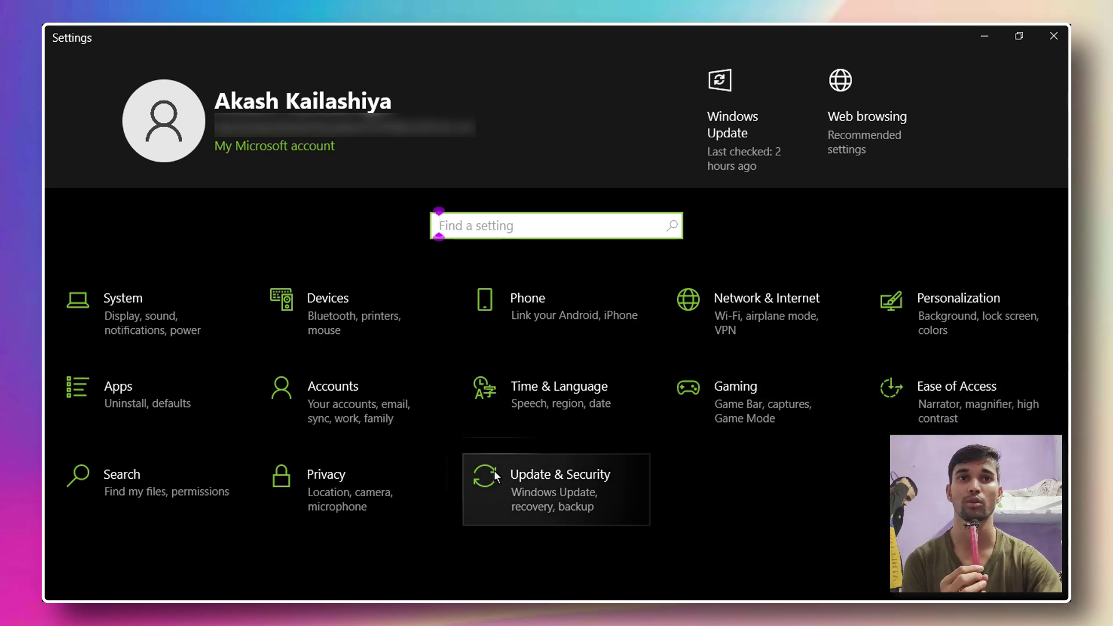
Open the Search settings and review the SafeSearch, cloud content search and search history options under Permissions & History.
{"action": "left_click", "coordinate": [129, 492]}
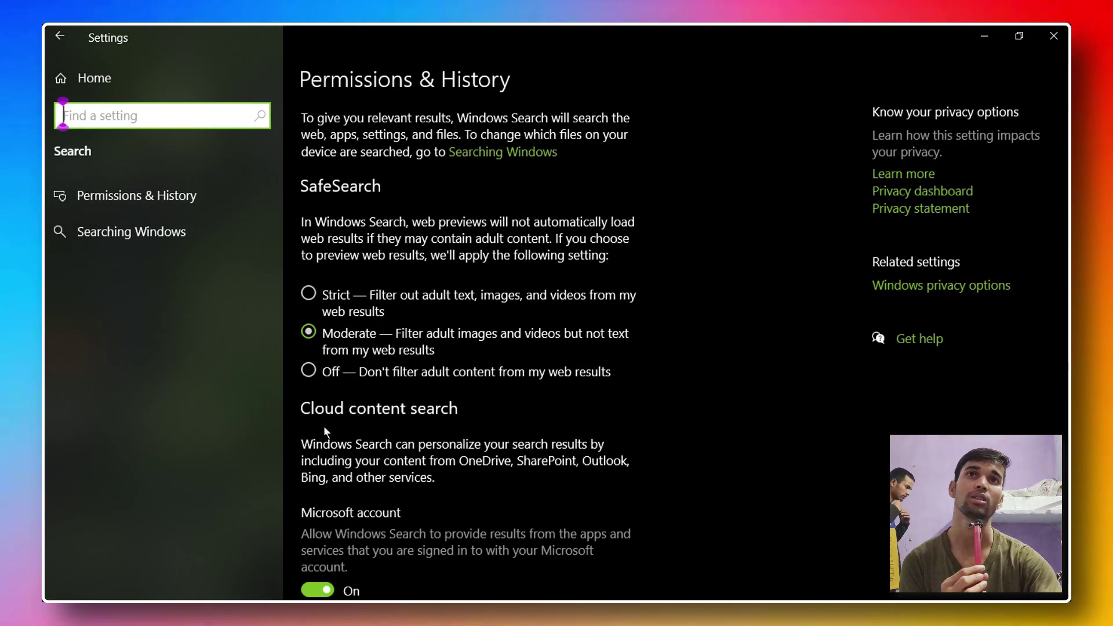
{"action": "scroll", "coordinate": [323, 426], "scroll_direction": "down", "scroll_amount": 3}
{"action": "scroll", "coordinate": [331, 290], "scroll_direction": "up", "scroll_amount": 3}
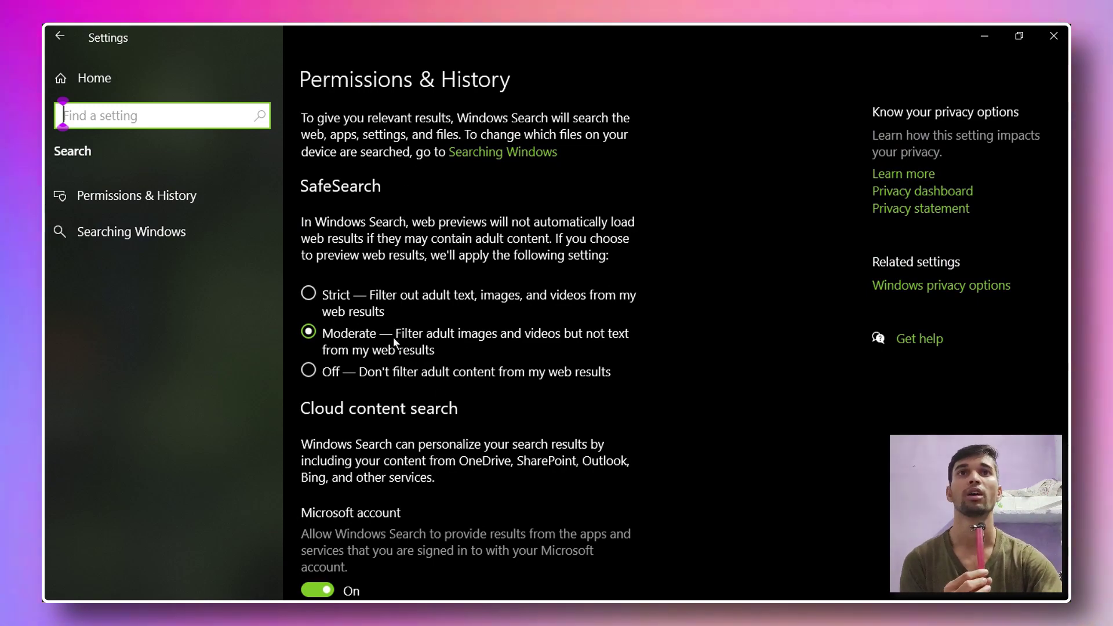
{"action": "scroll", "coordinate": [392, 319], "scroll_direction": "down", "scroll_amount": 3}
{"action": "scroll", "coordinate": [370, 148], "scroll_direction": "up", "scroll_amount": 3}
{"action": "scroll", "coordinate": [426, 227], "scroll_direction": "down", "scroll_amount": 6}
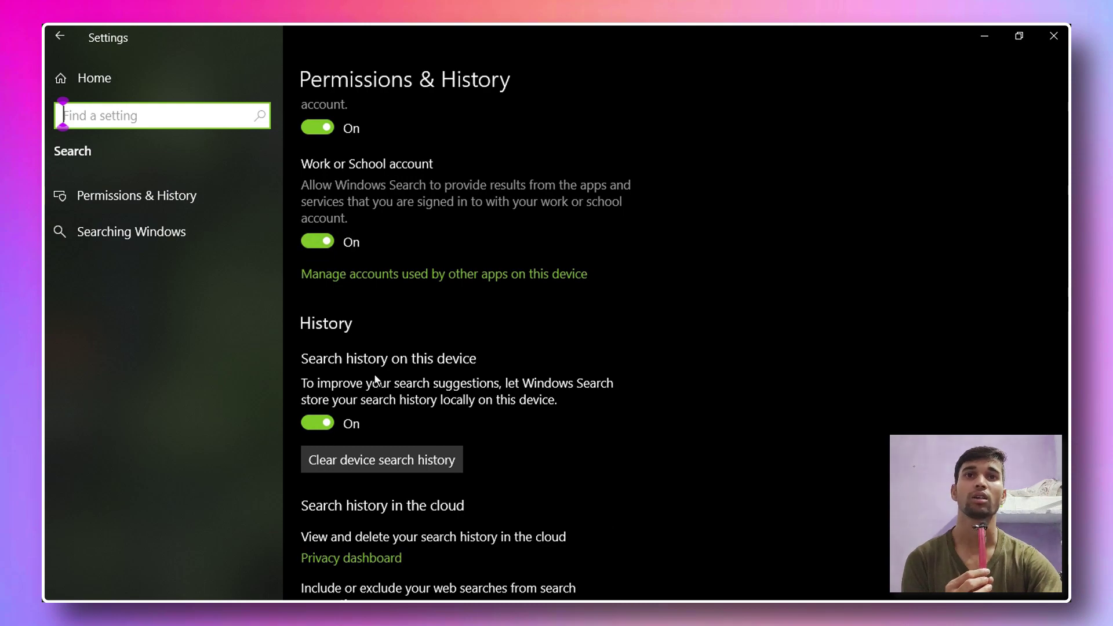
{"action": "scroll", "coordinate": [375, 379], "scroll_direction": "down", "scroll_amount": 1}
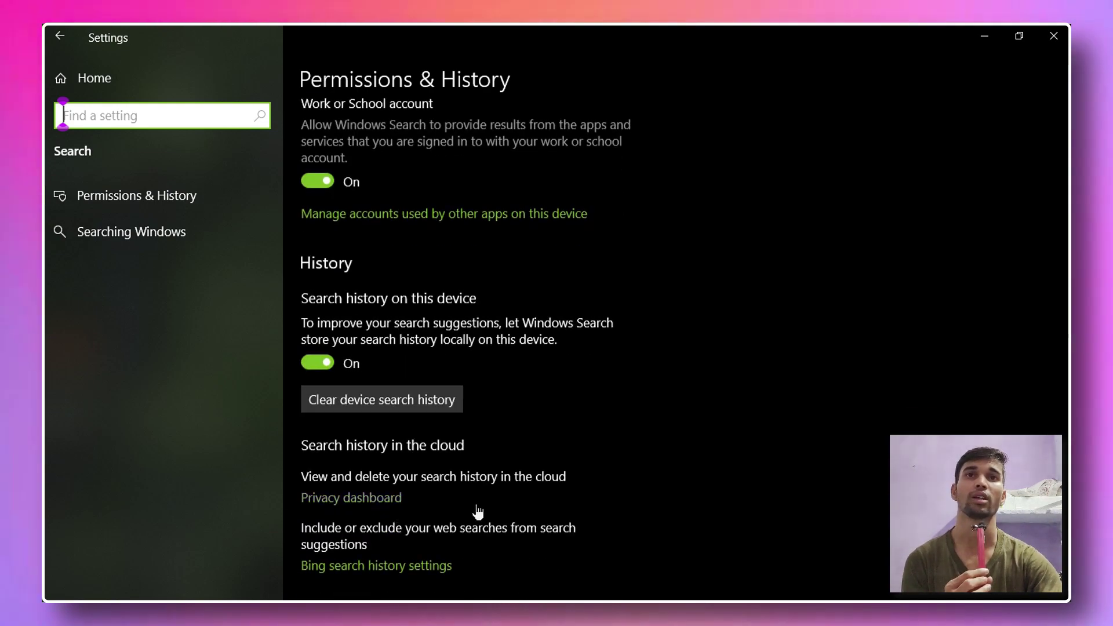
{"action": "scroll", "coordinate": [464, 458], "scroll_direction": "up", "scroll_amount": 10}
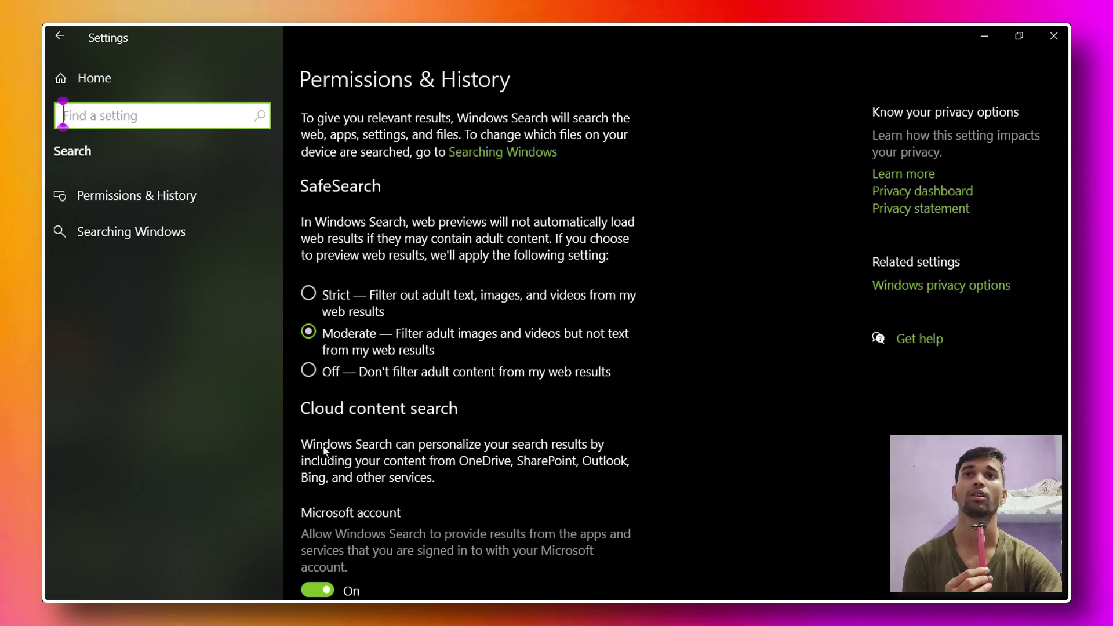
Examine the Searching Windows page, comparing the Classic and Enhanced file search modes and the excluded folders.
{"action": "left_click", "coordinate": [169, 238]}
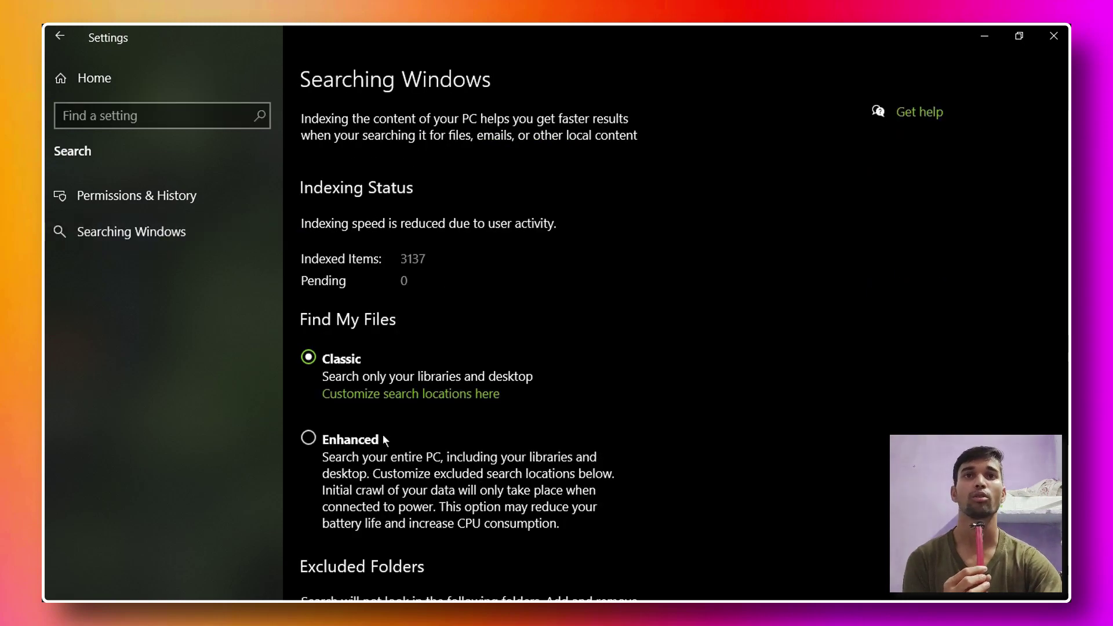
{"action": "scroll", "coordinate": [437, 316], "scroll_direction": "down", "scroll_amount": 10}
{"action": "scroll", "coordinate": [455, 343], "scroll_direction": "up", "scroll_amount": 10}
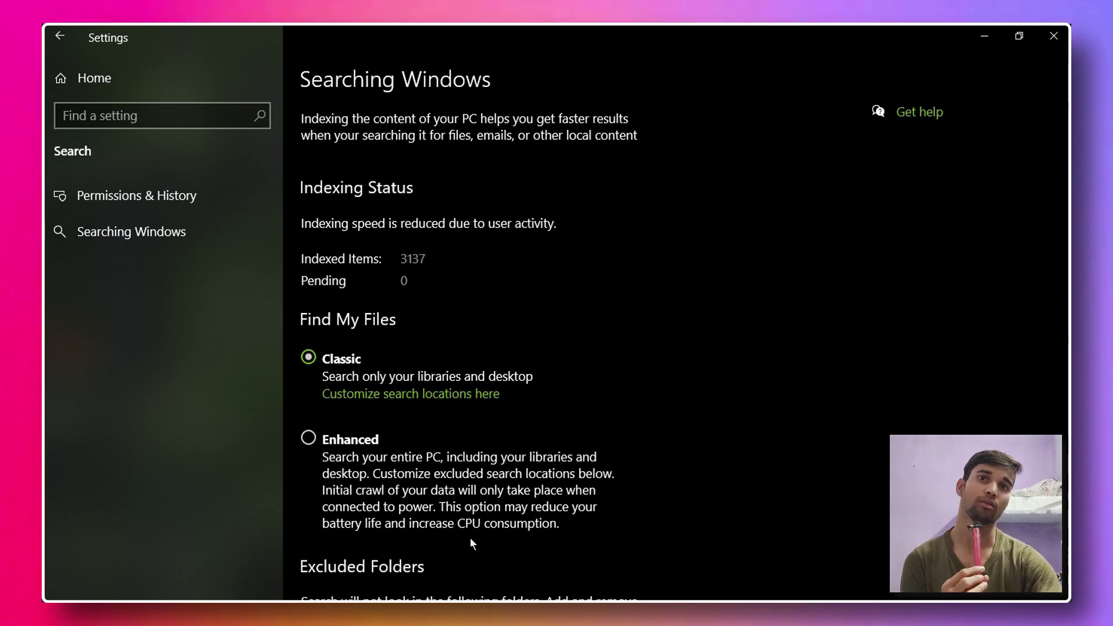
{"action": "scroll", "coordinate": [568, 528], "scroll_direction": "down", "scroll_amount": 4}
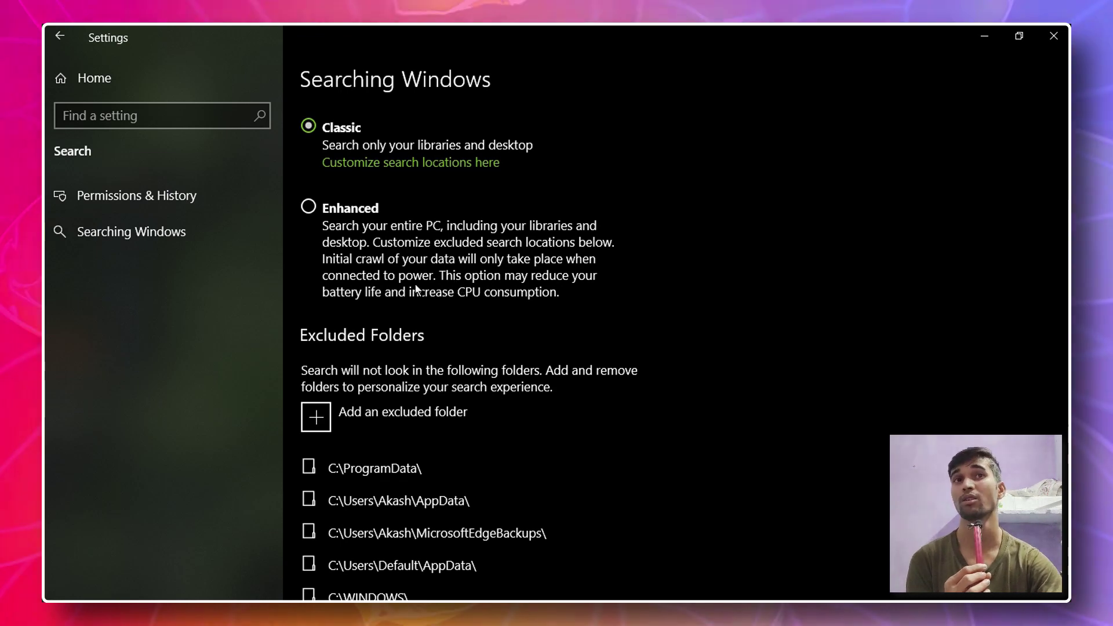
{"action": "scroll", "coordinate": [489, 307], "scroll_direction": "up", "scroll_amount": 4}
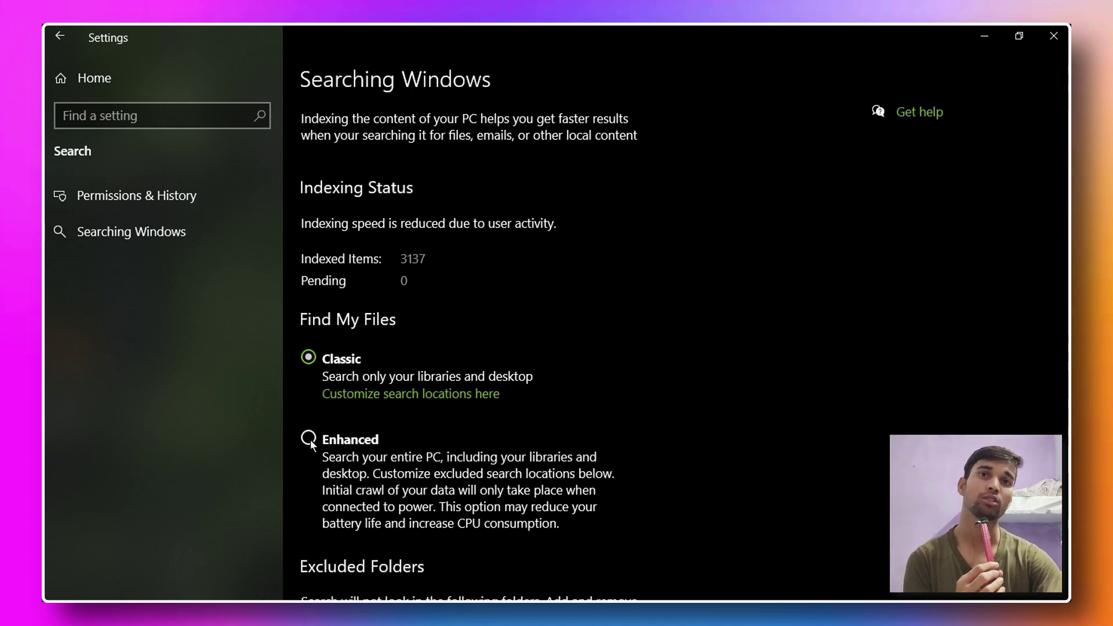
{"action": "scroll", "coordinate": [433, 434], "scroll_direction": "down", "scroll_amount": 4}
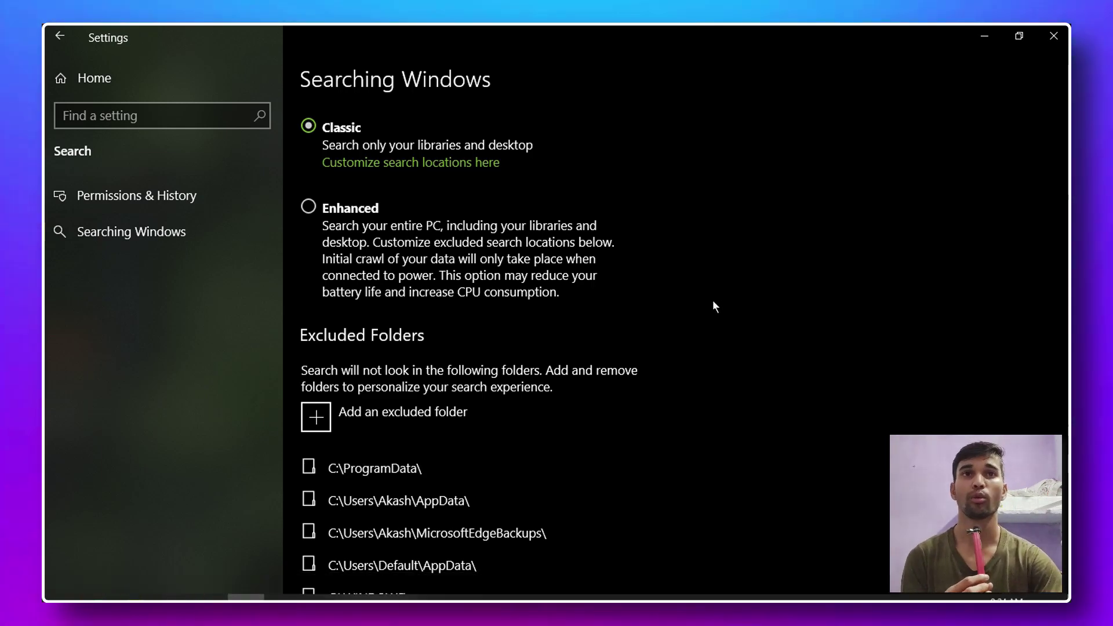
{"action": "scroll", "coordinate": [440, 326], "scroll_direction": "up", "scroll_amount": 4}
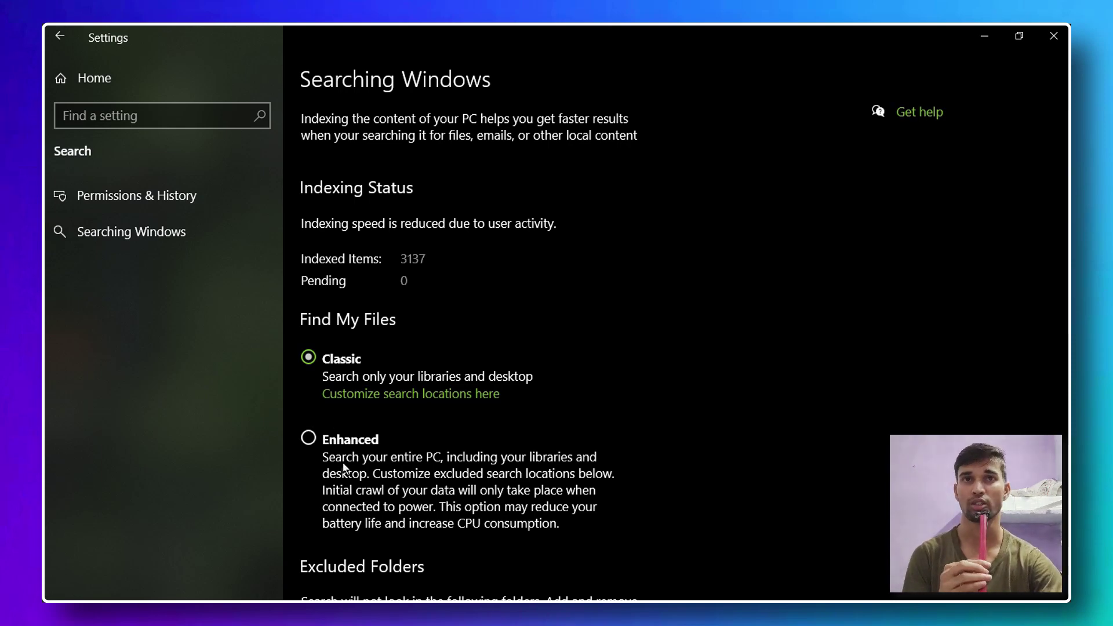
{"action": "scroll", "coordinate": [467, 361], "scroll_direction": "down", "scroll_amount": 4}
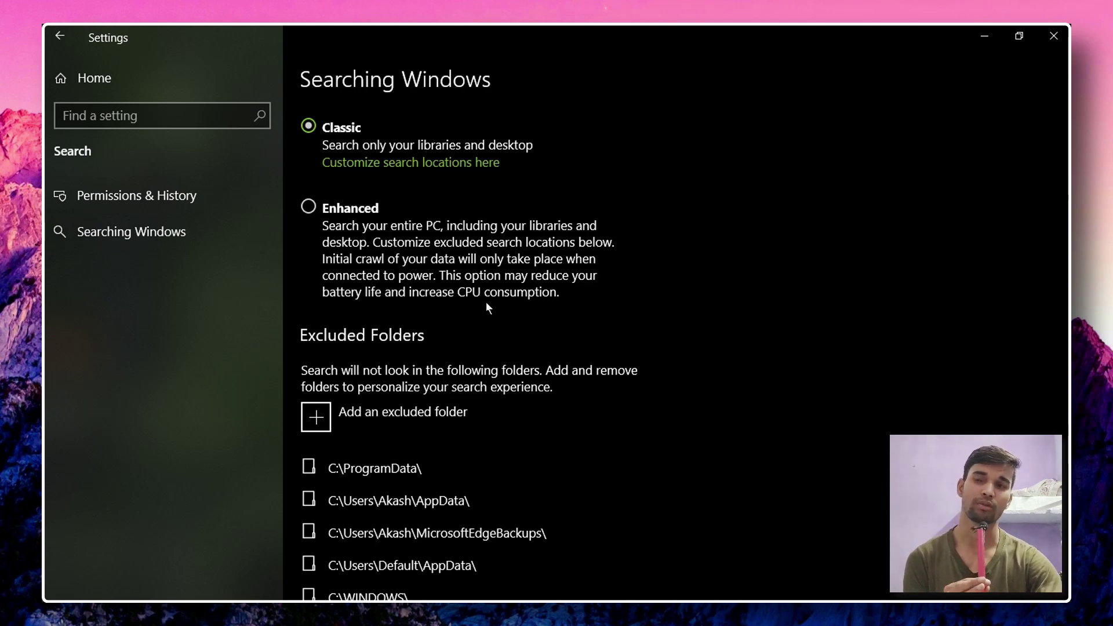
{"action": "scroll", "coordinate": [485, 299], "scroll_direction": "down", "scroll_amount": 2}
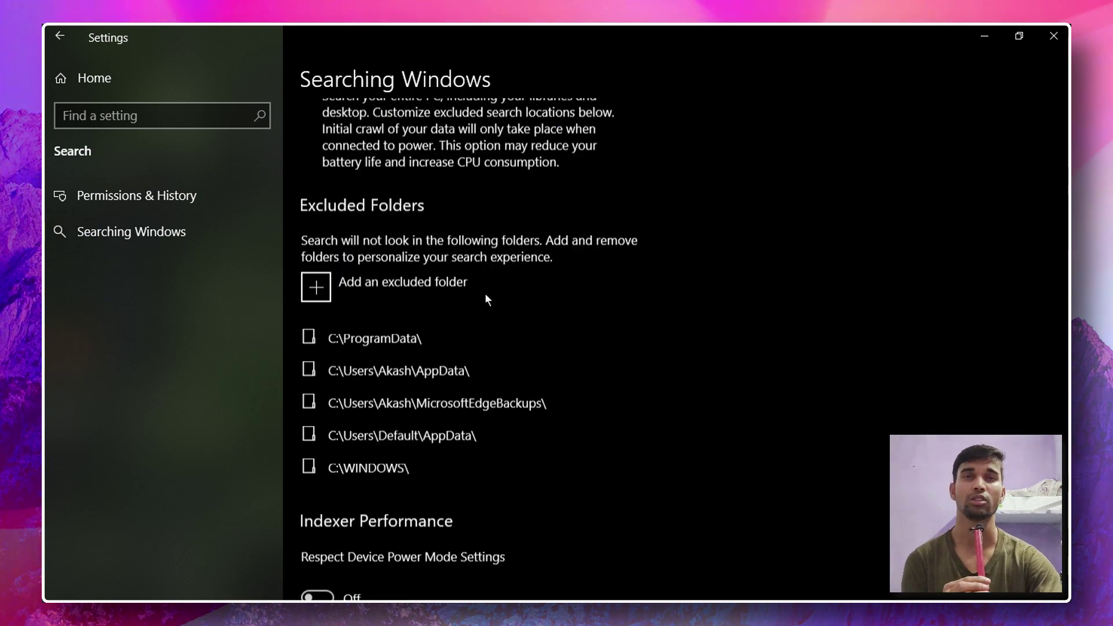
{"action": "scroll", "coordinate": [484, 293], "scroll_direction": "down", "scroll_amount": 2}
{"action": "scroll", "coordinate": [471, 294], "scroll_direction": "up", "scroll_amount": 4}
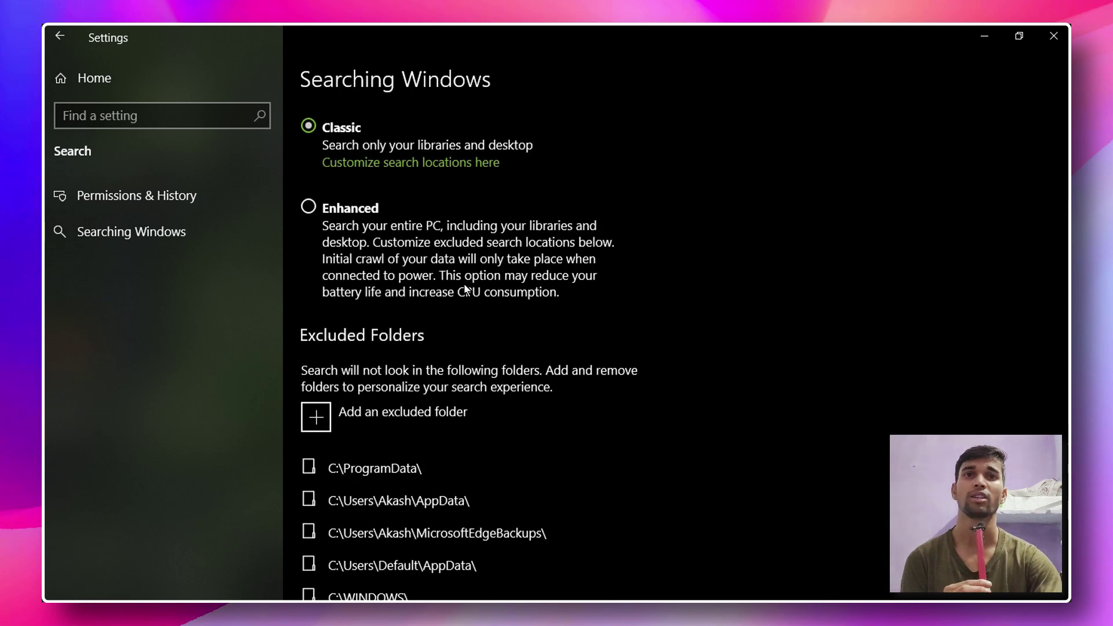
Turn Respect Device Power Mode Settings on and back off under Indexer Performance.
{"action": "scroll", "coordinate": [405, 299], "scroll_direction": "down", "scroll_amount": 4}
{"action": "scroll", "coordinate": [400, 486], "scroll_direction": "down", "scroll_amount": 3}
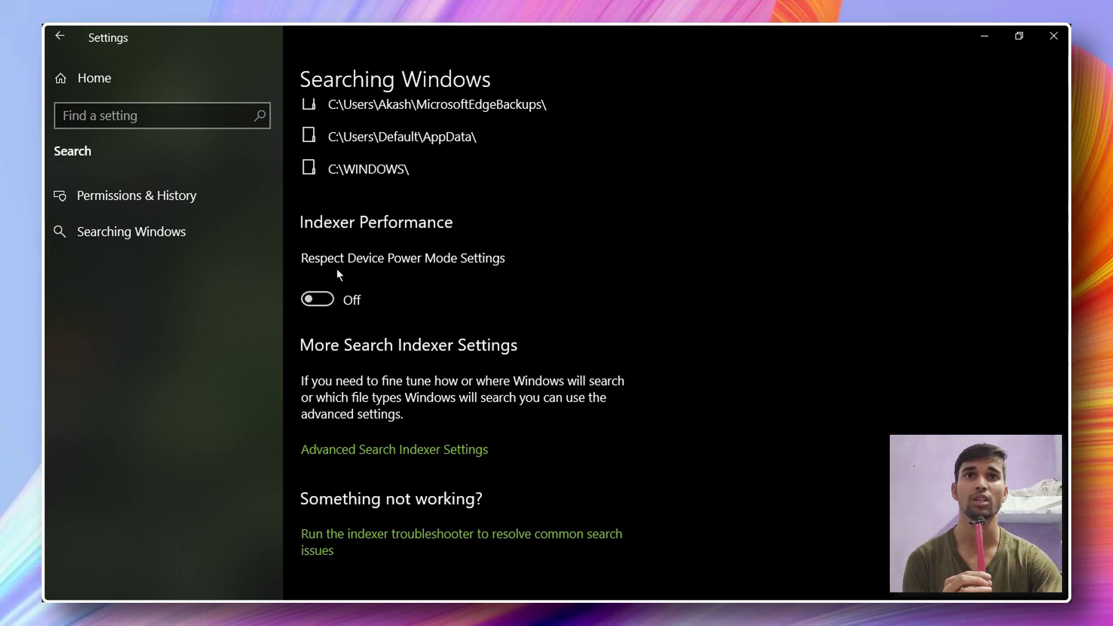
{"action": "left_click", "coordinate": [325, 299]}
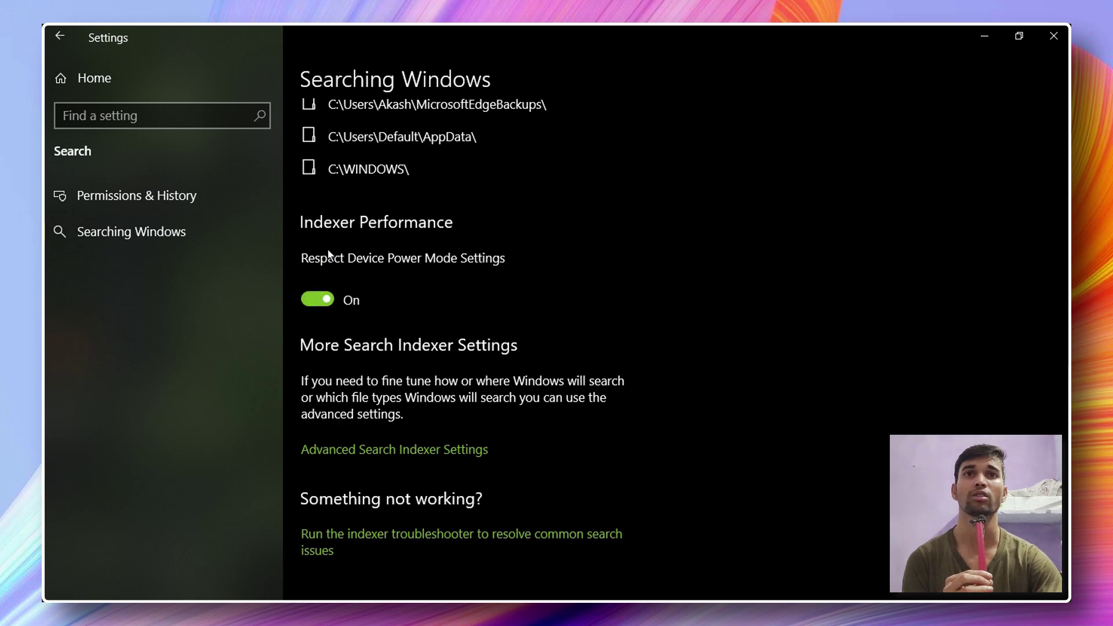
{"action": "left_click", "coordinate": [316, 297]}
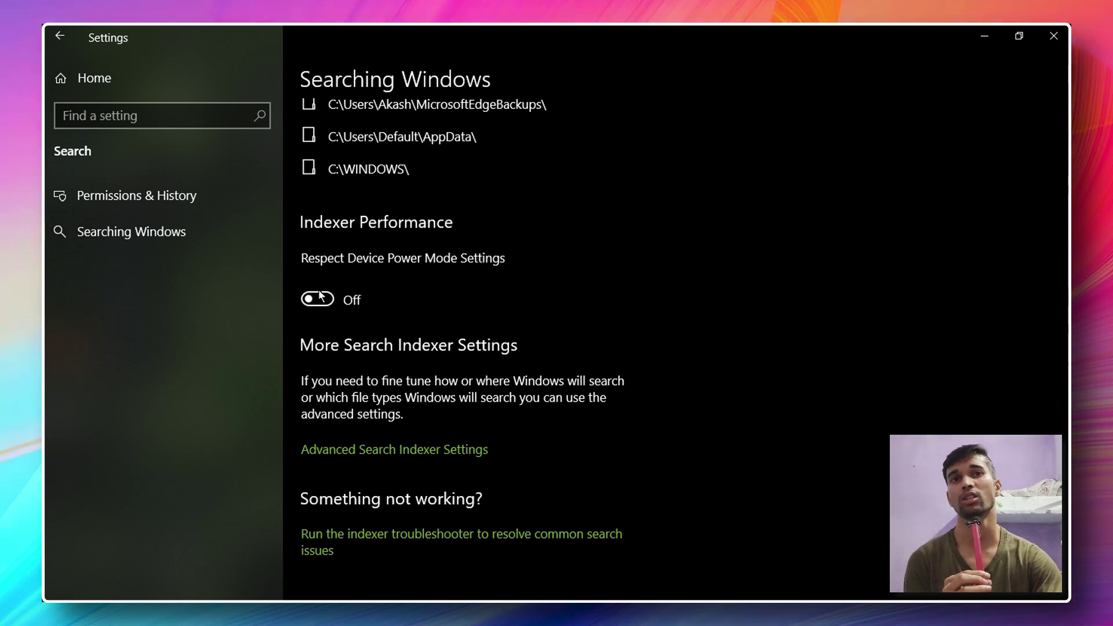
View the Advanced Search Indexer Settings, close the Indexing Options dialog and return to the Settings home page.
{"action": "left_click", "coordinate": [374, 460]}
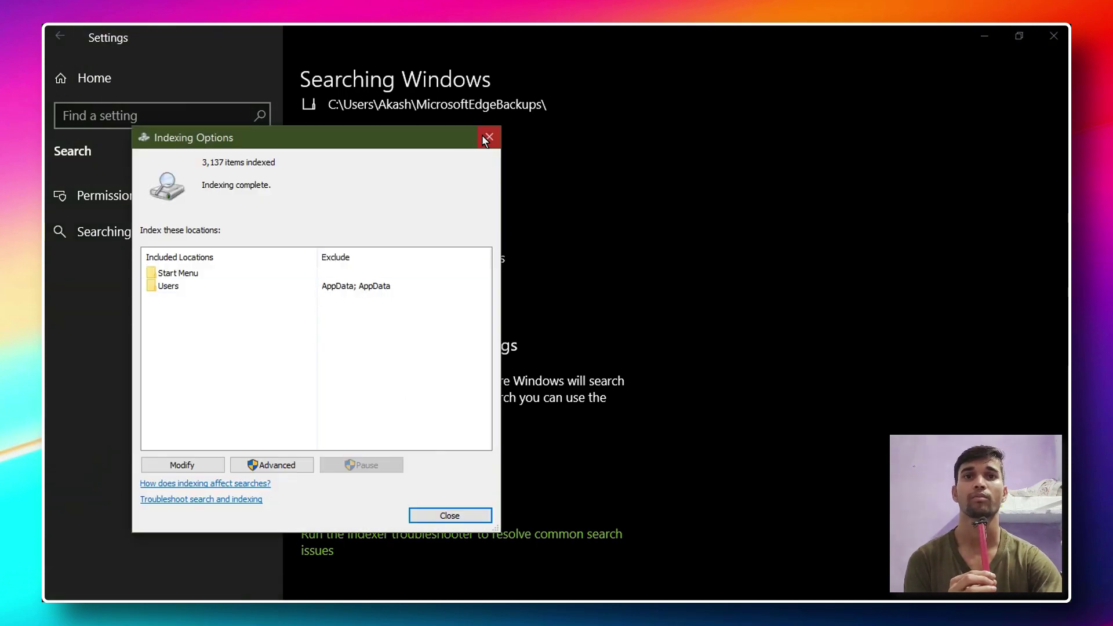
{"action": "left_click", "coordinate": [485, 137]}
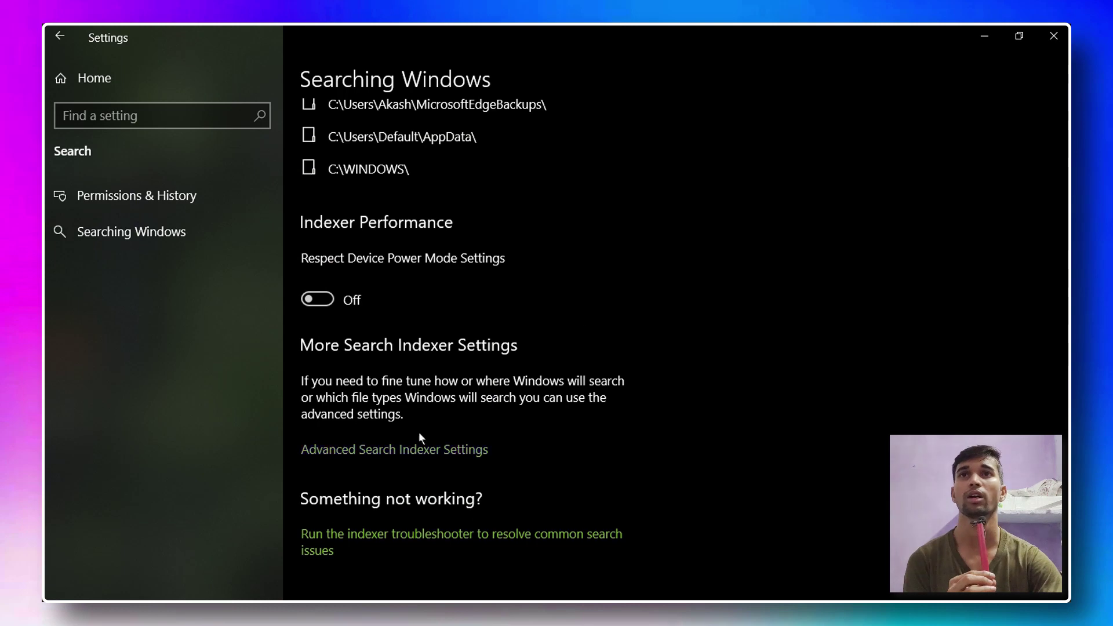
{"action": "left_click", "coordinate": [60, 36]}
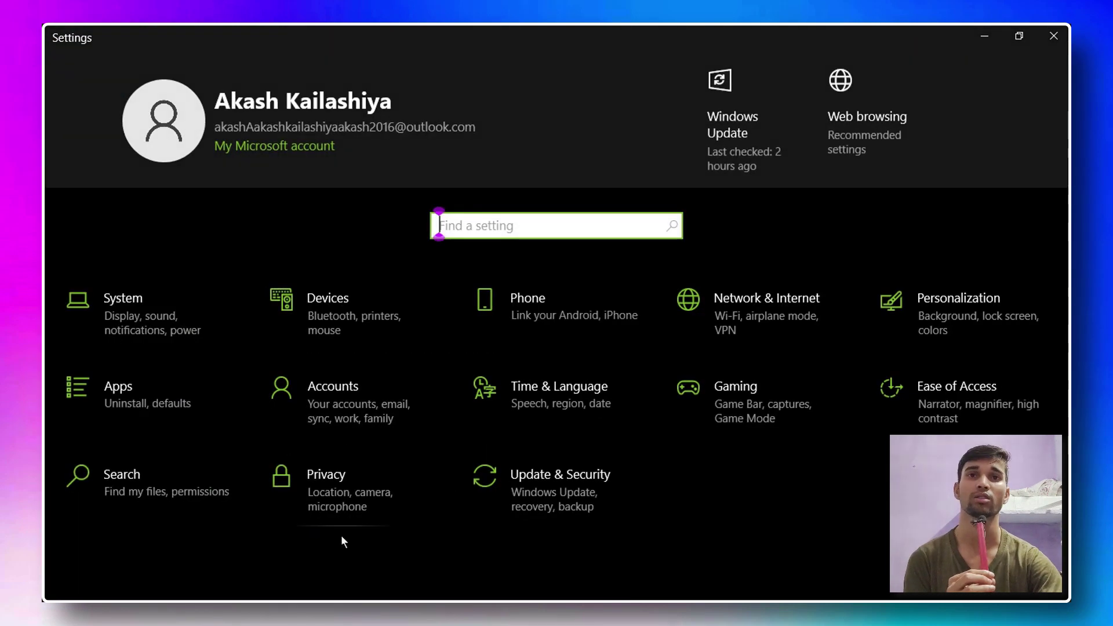
In the Background apps privacy settings, stop Get Help and Game Bar from running in the background.
{"action": "left_click", "coordinate": [332, 492]}
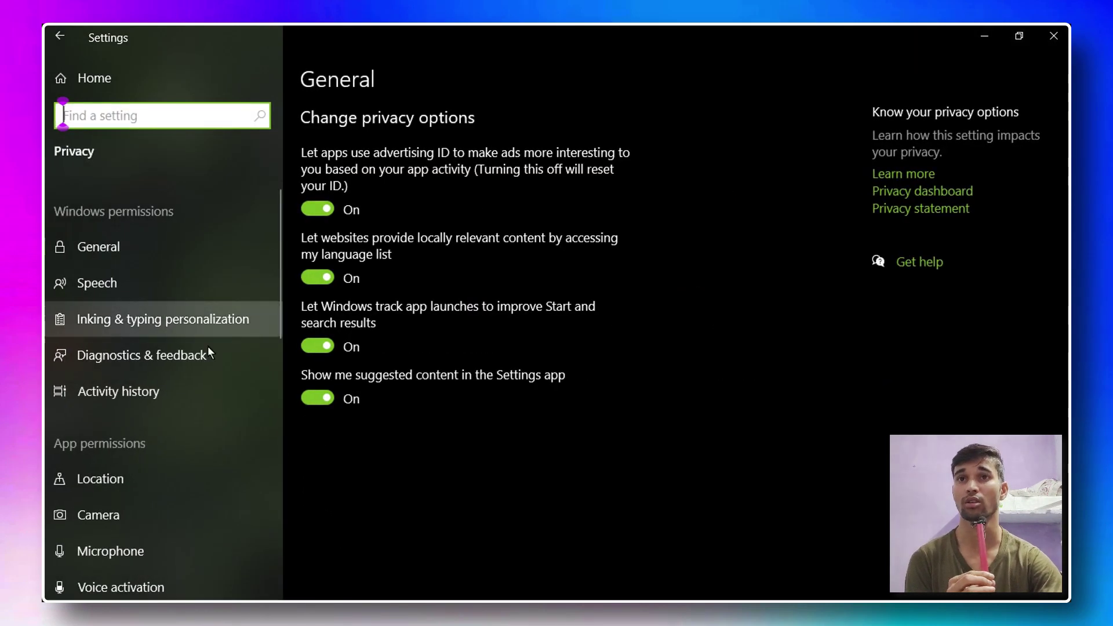
{"action": "scroll", "coordinate": [218, 447], "scroll_direction": "down", "scroll_amount": 5}
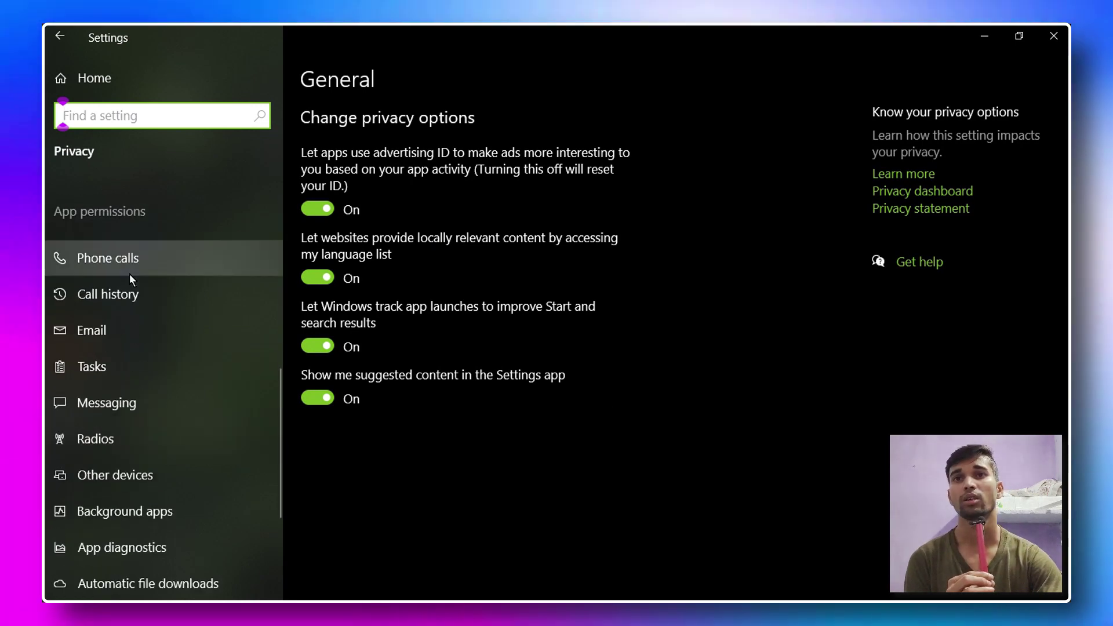
{"action": "left_click", "coordinate": [143, 514]}
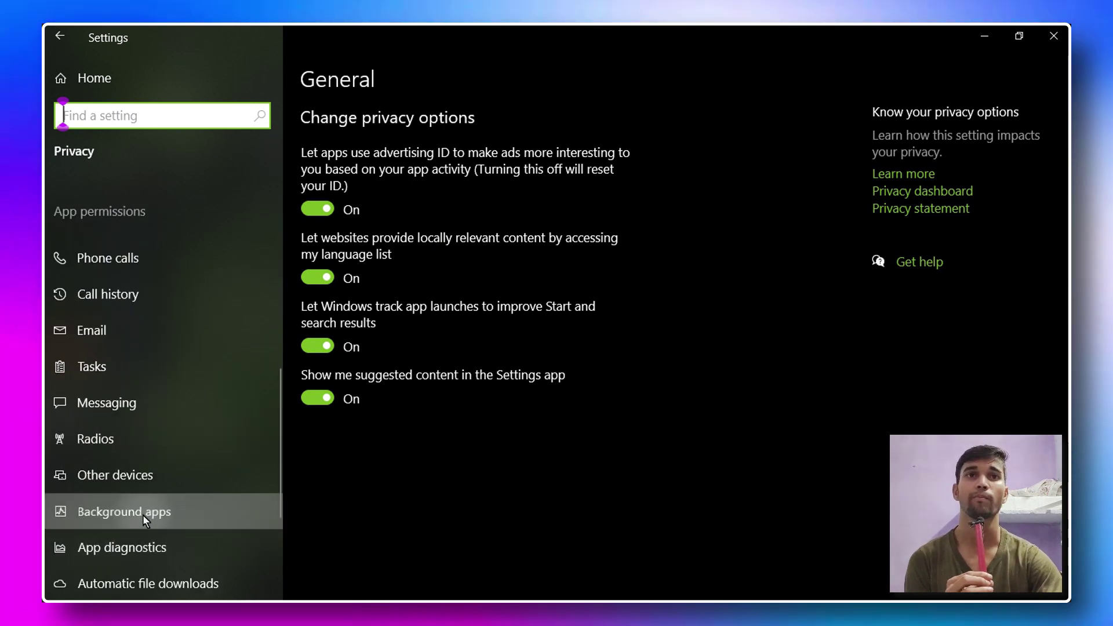
{"action": "scroll", "coordinate": [628, 365], "scroll_direction": "down", "scroll_amount": 5}
{"action": "scroll", "coordinate": [631, 378], "scroll_direction": "up", "scroll_amount": 5}
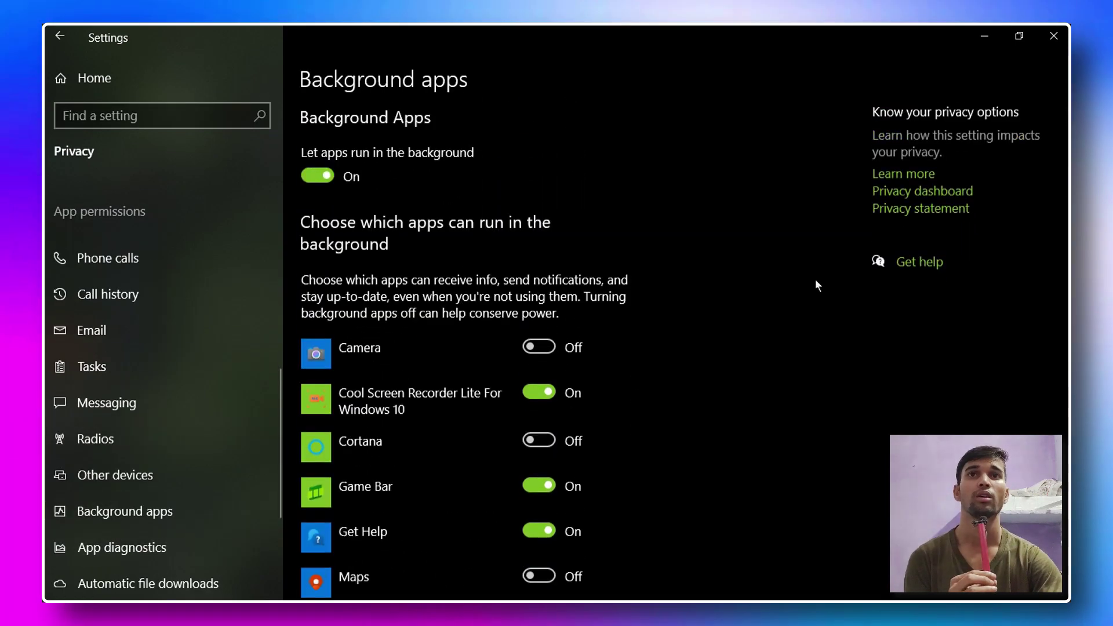
{"action": "scroll", "coordinate": [545, 132], "scroll_direction": "down", "scroll_amount": 5}
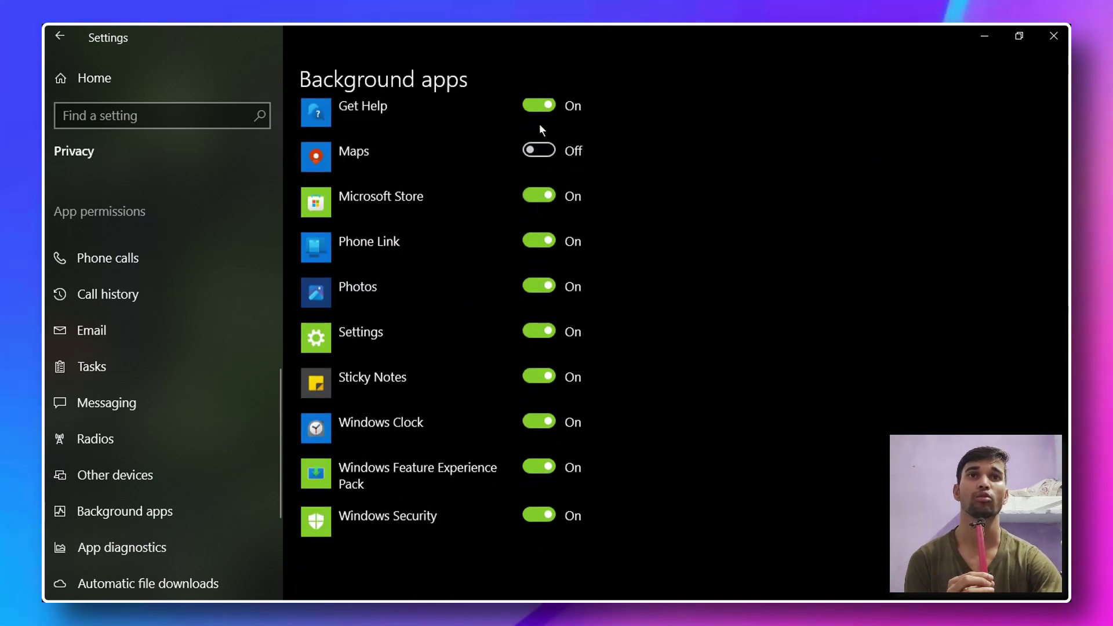
{"action": "scroll", "coordinate": [540, 124], "scroll_direction": "up", "scroll_amount": 4}
{"action": "left_click", "coordinate": [537, 335]}
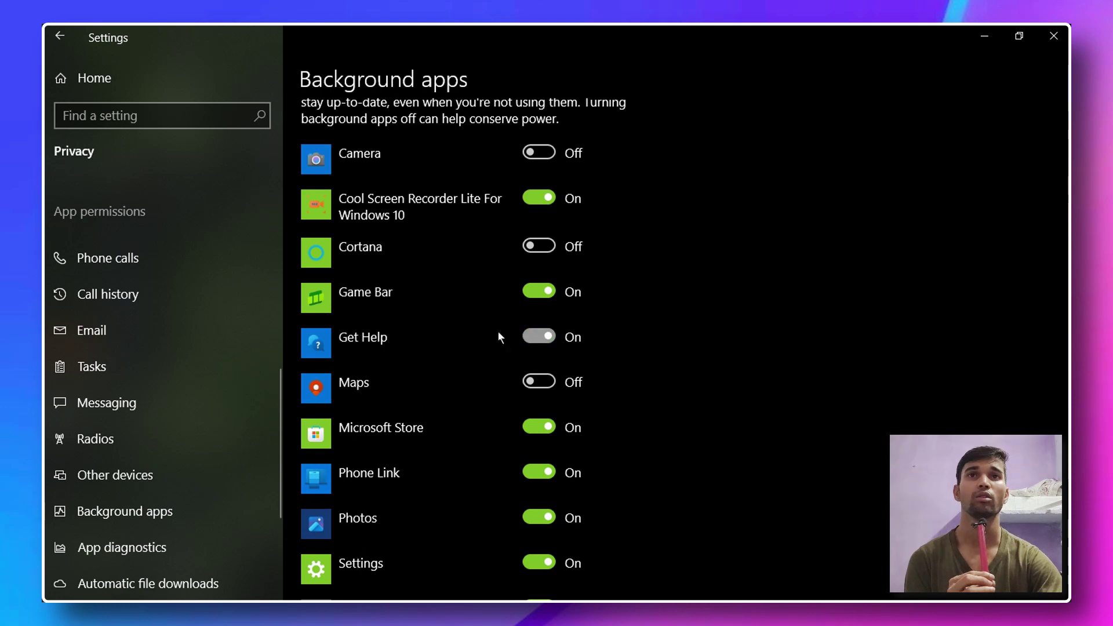
{"action": "left_click", "coordinate": [539, 289]}
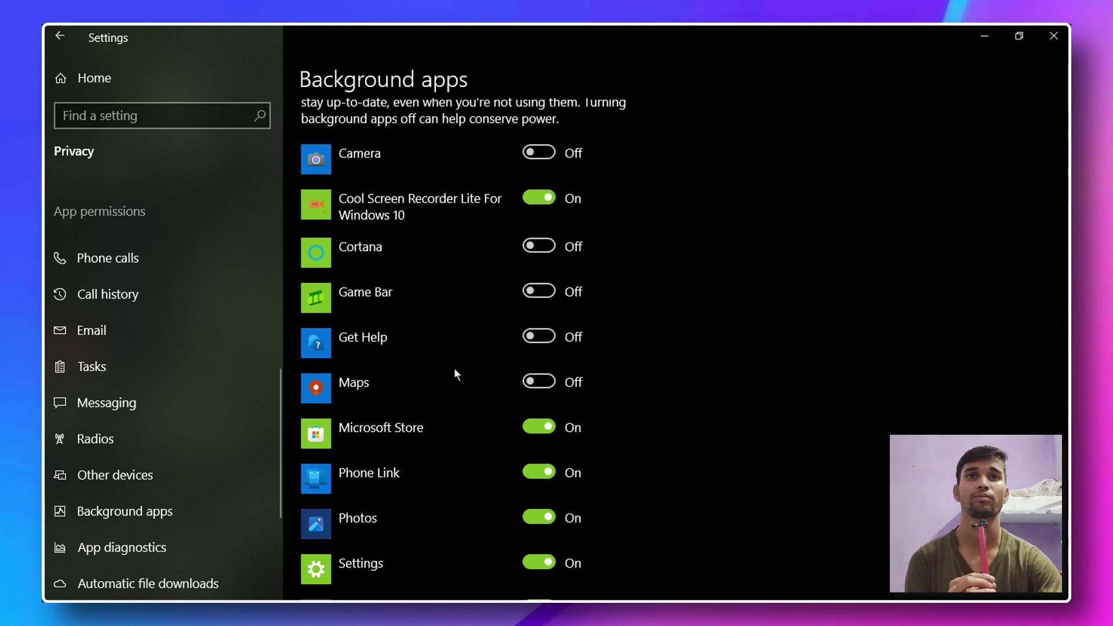
{"action": "scroll", "coordinate": [455, 371], "scroll_direction": "down", "scroll_amount": 4}
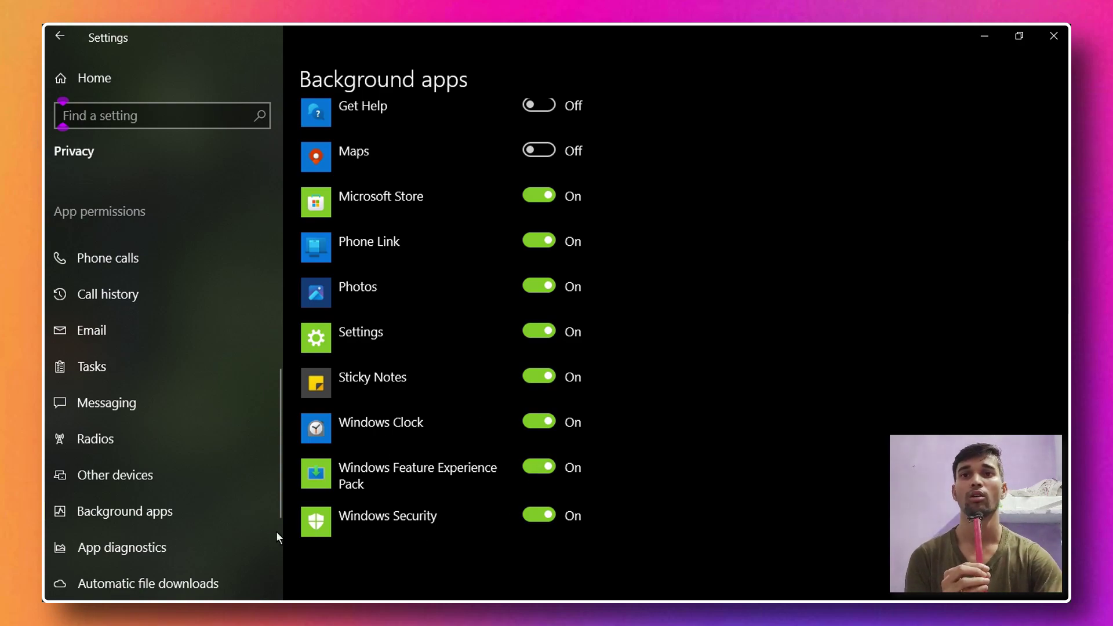
Review the App diagnostics, Automatic file downloads and Documents permission pages in the Privacy settings.
{"action": "left_click", "coordinate": [145, 547]}
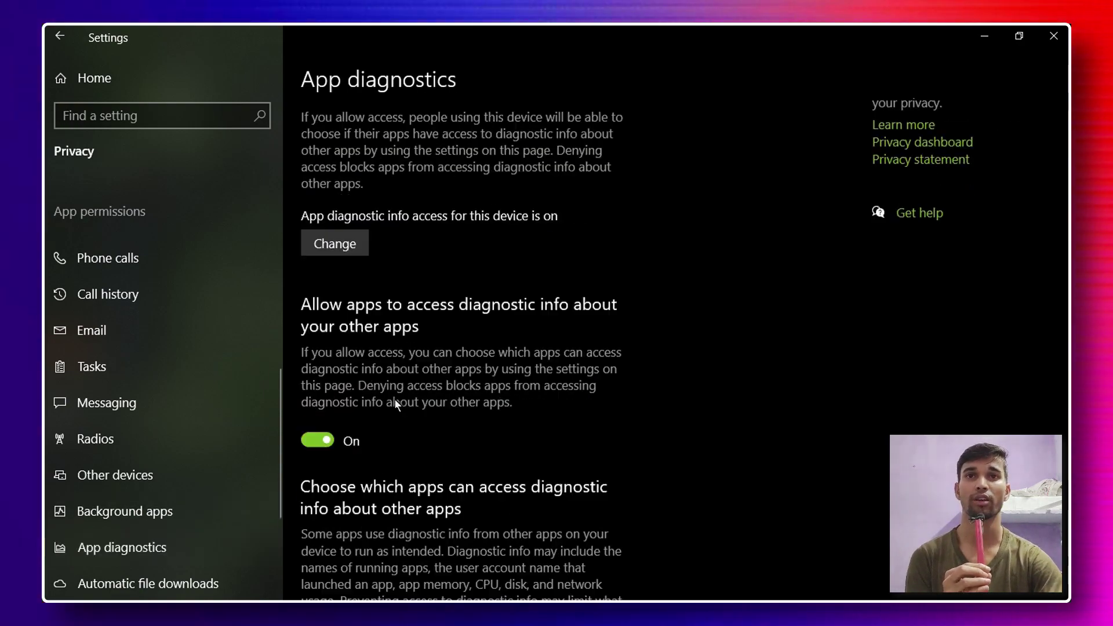
{"action": "scroll", "coordinate": [395, 404], "scroll_direction": "down", "scroll_amount": 2}
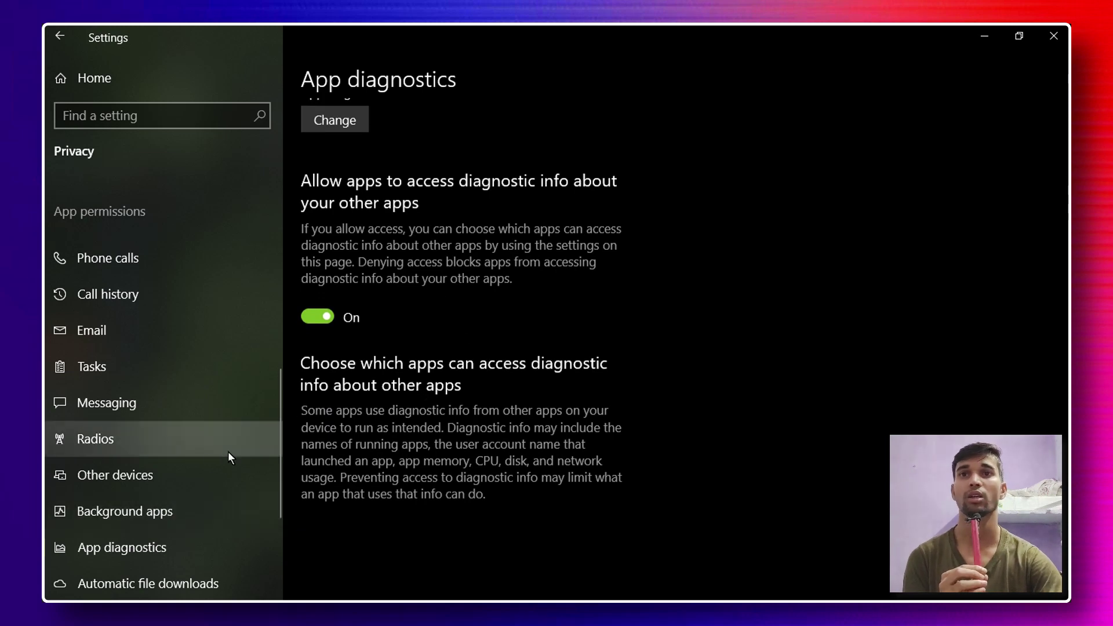
{"action": "scroll", "coordinate": [203, 452], "scroll_direction": "down", "scroll_amount": 3}
{"action": "left_click", "coordinate": [103, 416]}
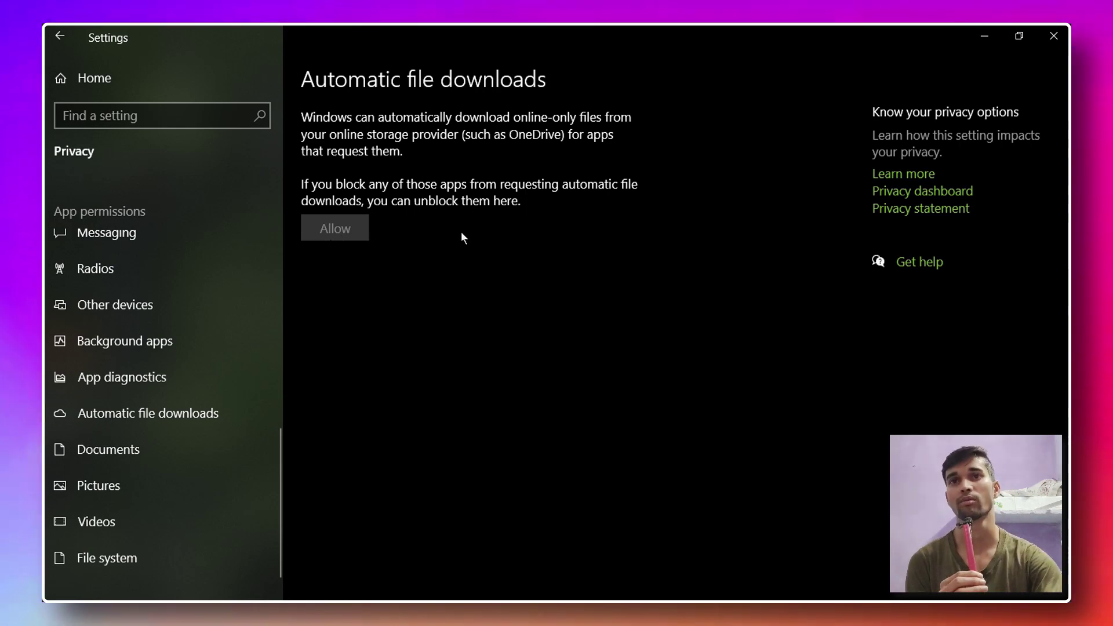
{"action": "left_click", "coordinate": [169, 460]}
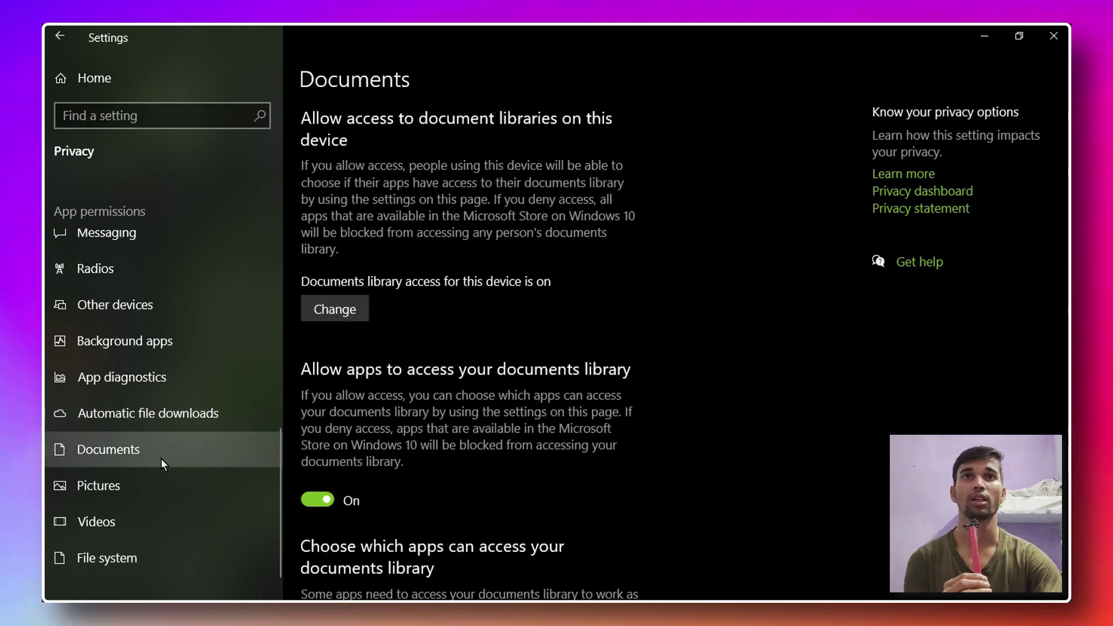
Review the rest of the Documents permissions, then the Pictures, Videos and File system permission pages in the Privacy settings.
{"action": "scroll", "coordinate": [408, 260], "scroll_direction": "down", "scroll_amount": 3}
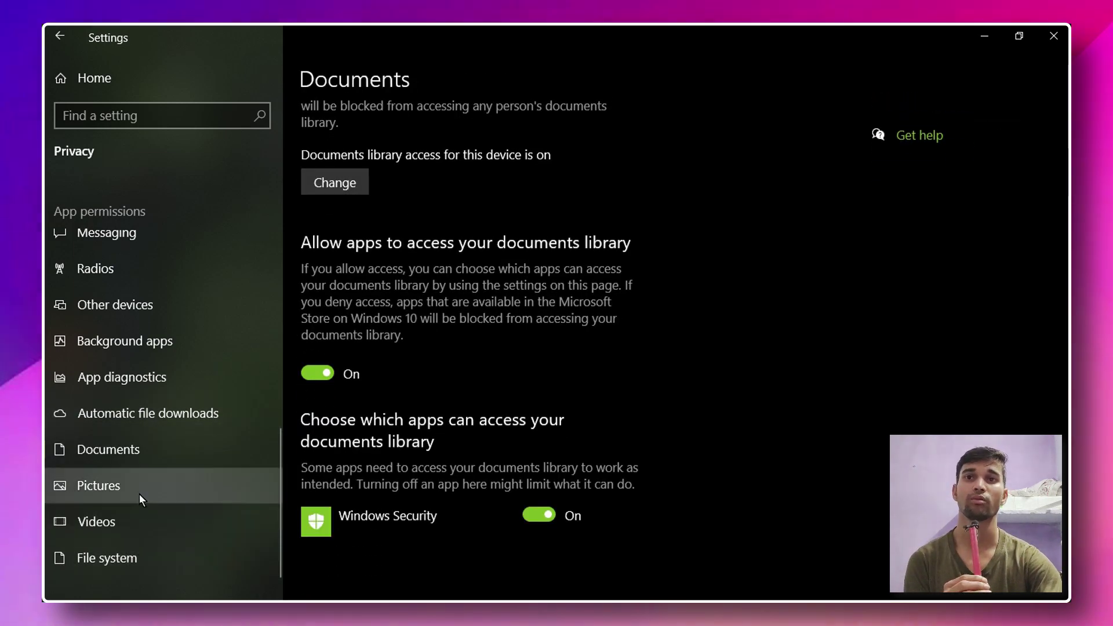
{"action": "left_click", "coordinate": [138, 494]}
{"action": "left_click", "coordinate": [97, 526]}
{"action": "left_click", "coordinate": [82, 559]}
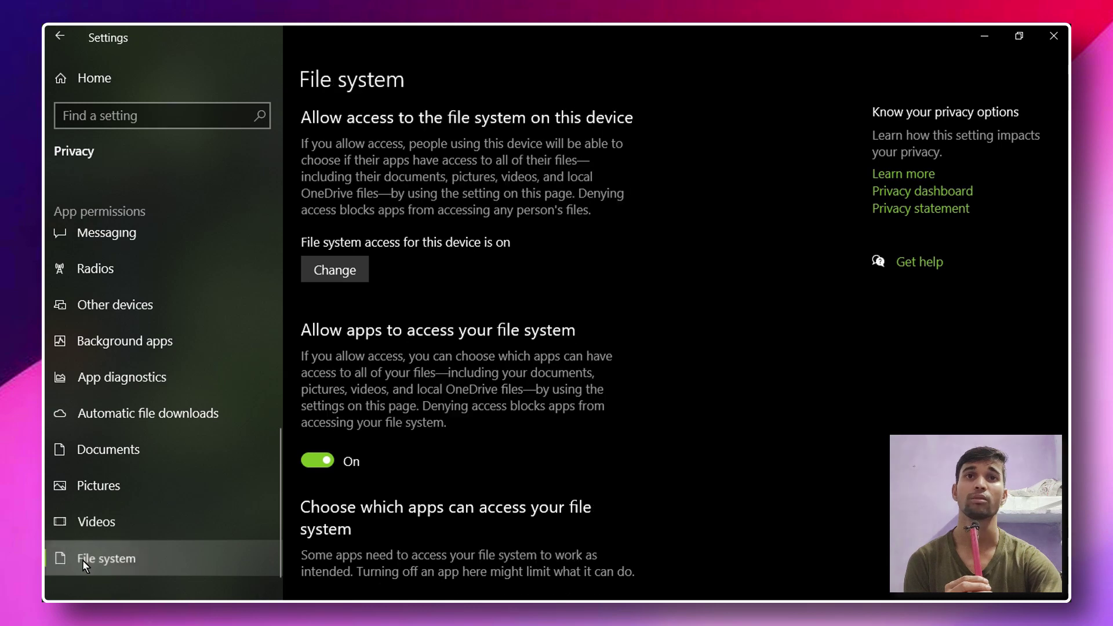
{"action": "scroll", "coordinate": [552, 454], "scroll_direction": "down", "scroll_amount": 2}
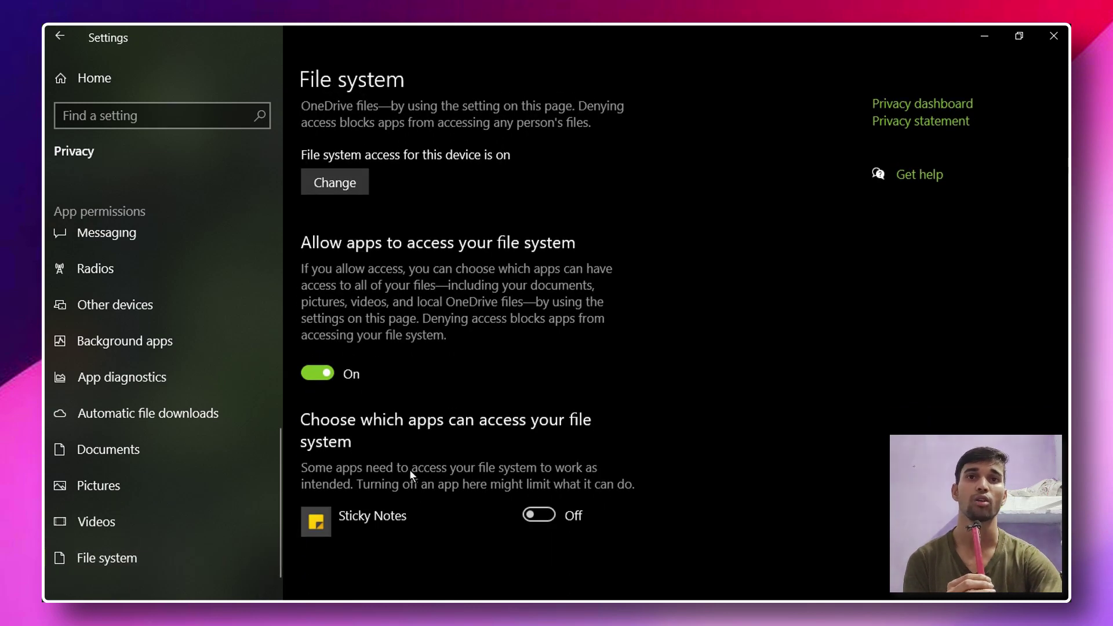
{"action": "scroll", "coordinate": [516, 359], "scroll_direction": "up", "scroll_amount": 2}
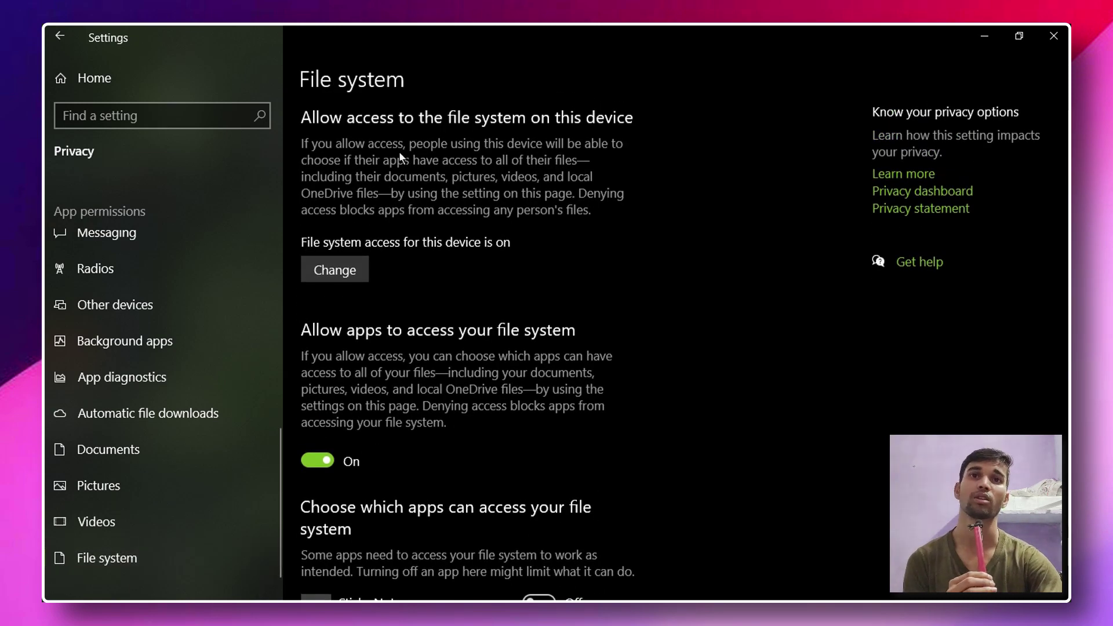
Examine the Voice activation privacy page, from the general and locked-device permissions to the headset default app and Cortana options.
{"action": "scroll", "coordinate": [119, 432], "scroll_direction": "up", "scroll_amount": 5}
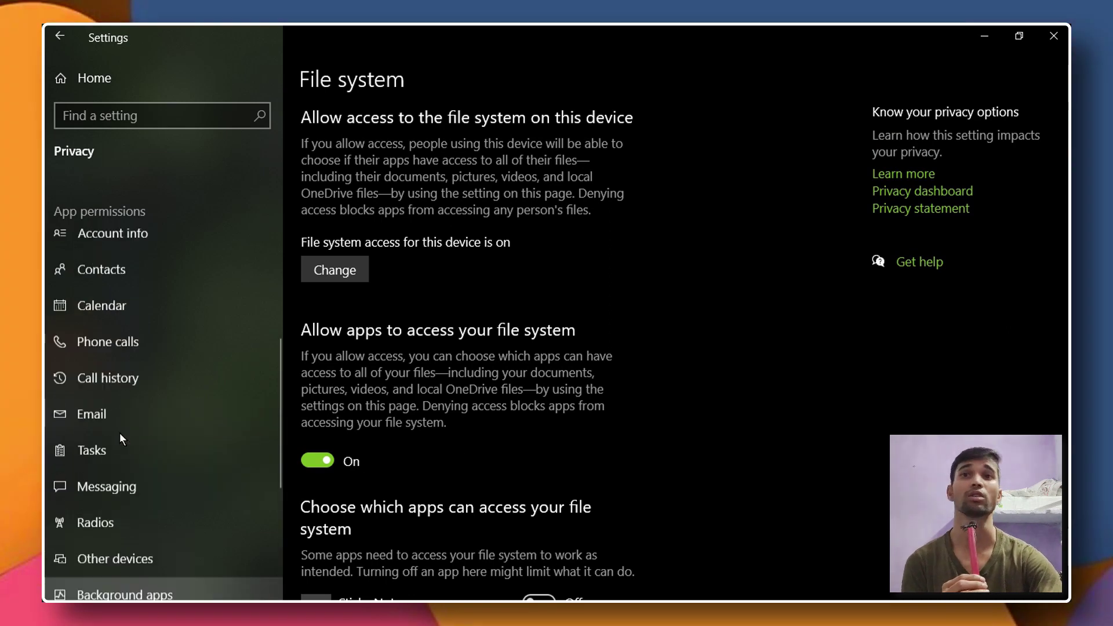
{"action": "scroll", "coordinate": [122, 423], "scroll_direction": "up", "scroll_amount": 3}
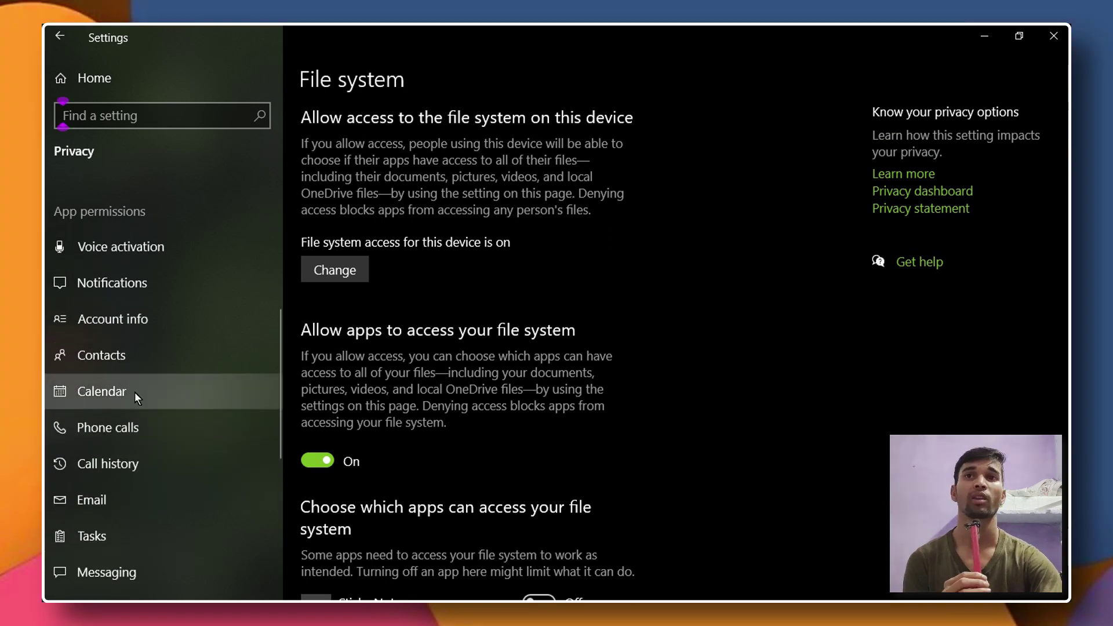
{"action": "left_click", "coordinate": [155, 247]}
{"action": "scroll", "coordinate": [519, 298], "scroll_direction": "down", "scroll_amount": 10}
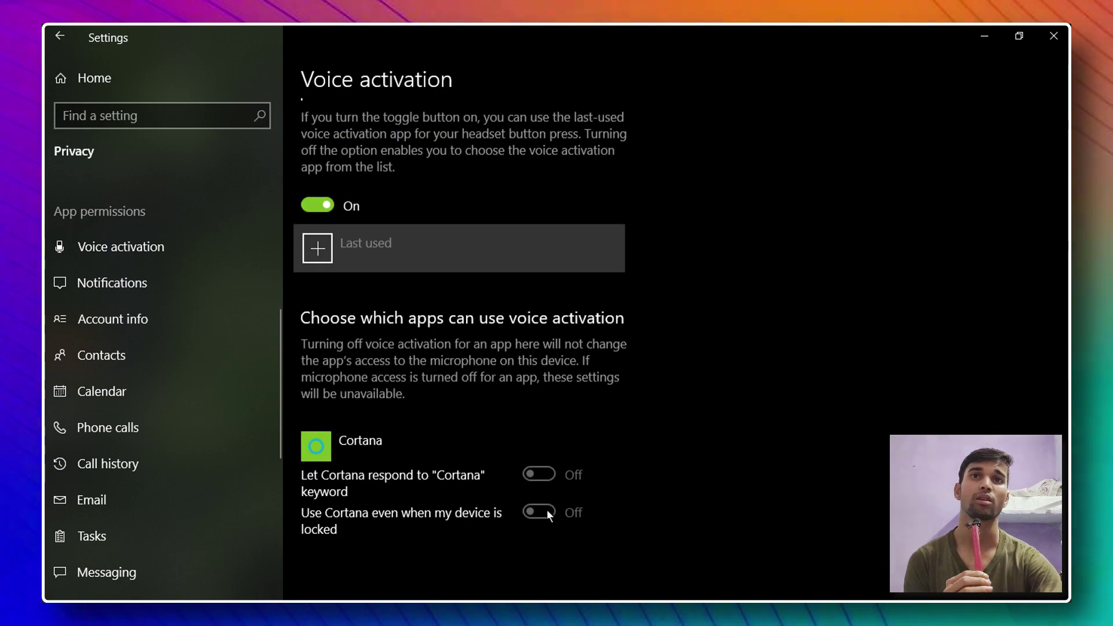
{"action": "scroll", "coordinate": [522, 464], "scroll_direction": "up", "scroll_amount": 10}
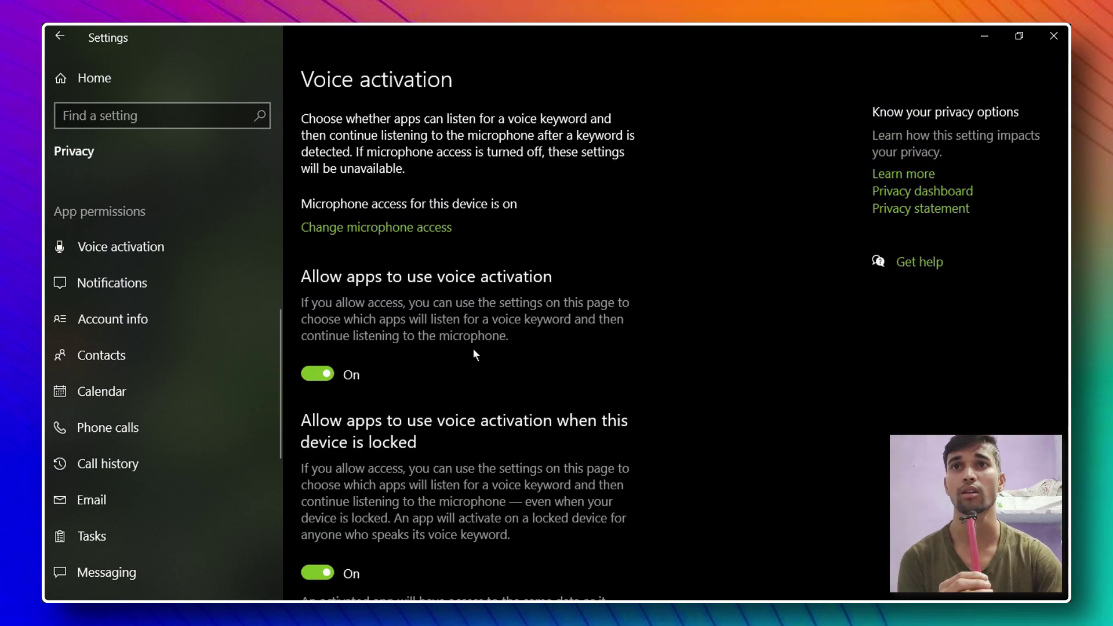
{"action": "scroll", "coordinate": [698, 348], "scroll_direction": "down", "scroll_amount": 10}
{"action": "scroll", "coordinate": [575, 351], "scroll_direction": "up", "scroll_amount": 6}
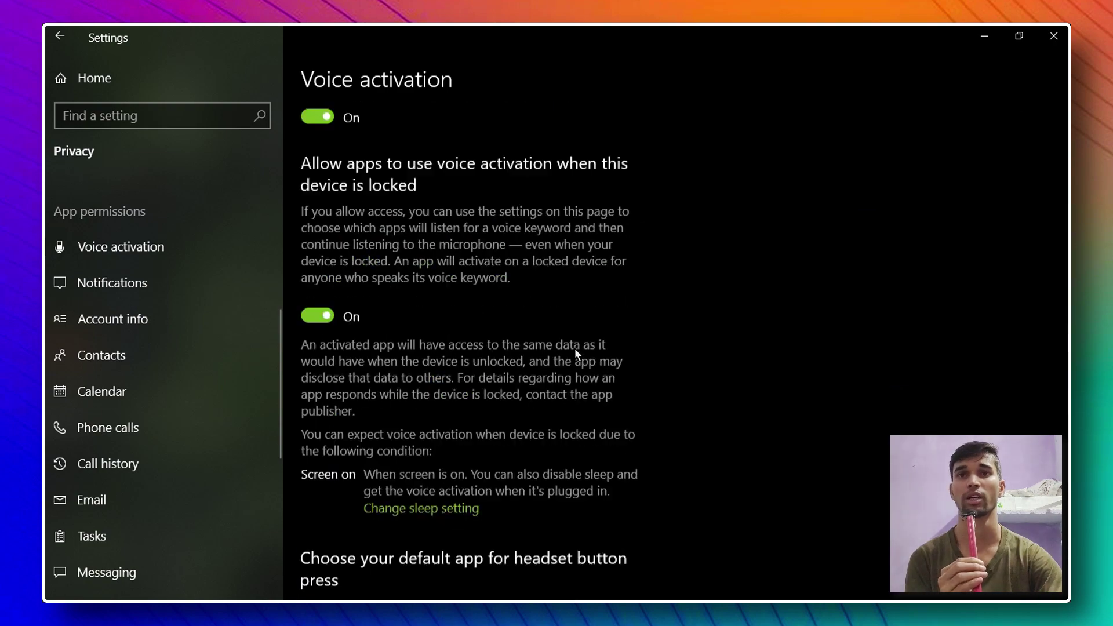
{"action": "scroll", "coordinate": [551, 349], "scroll_direction": "up", "scroll_amount": 3}
{"action": "scroll", "coordinate": [409, 401], "scroll_direction": "down", "scroll_amount": 9}
Review the Messaging, Tasks and Email permission pages, then open the device's email access control and dismiss it unchanged.
{"action": "scroll", "coordinate": [174, 473], "scroll_direction": "down", "scroll_amount": 3}
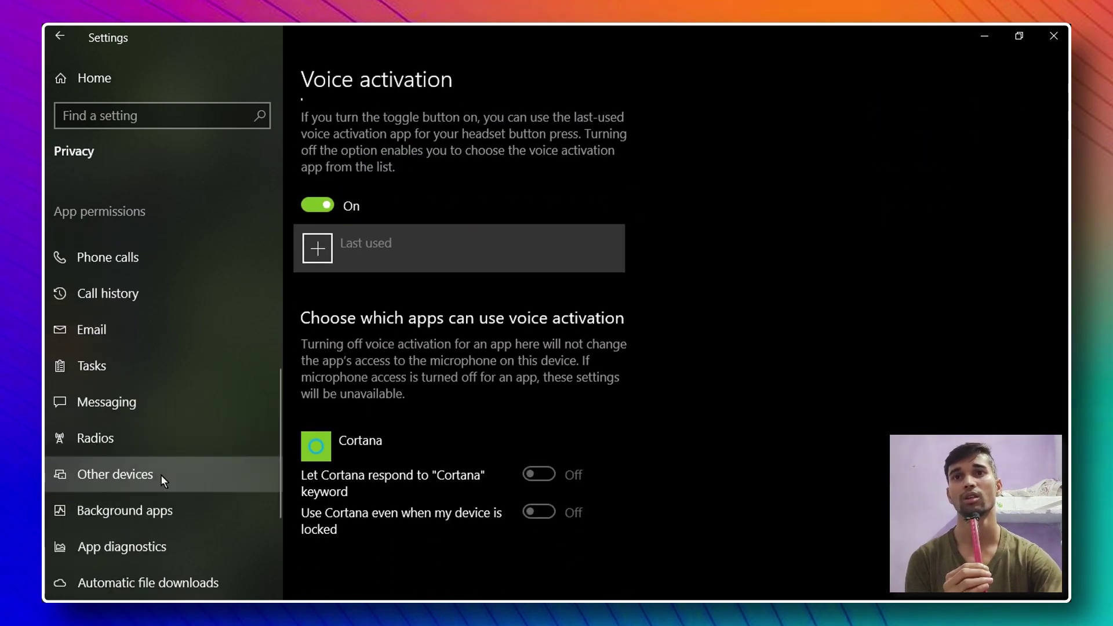
{"action": "left_click", "coordinate": [112, 404]}
{"action": "left_click", "coordinate": [117, 373]}
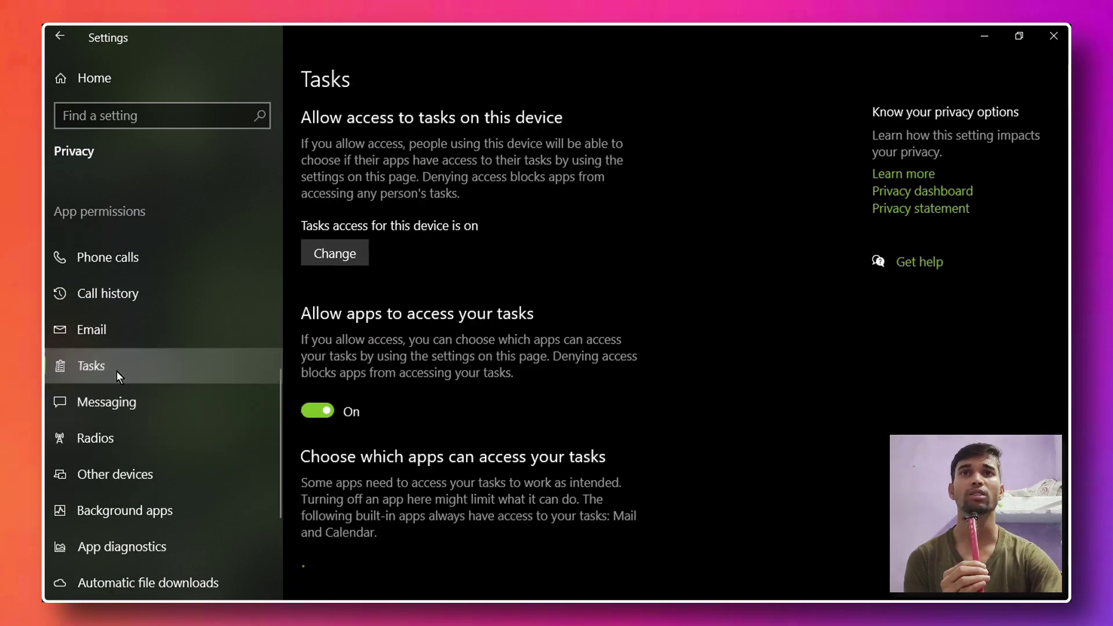
{"action": "left_click", "coordinate": [123, 329]}
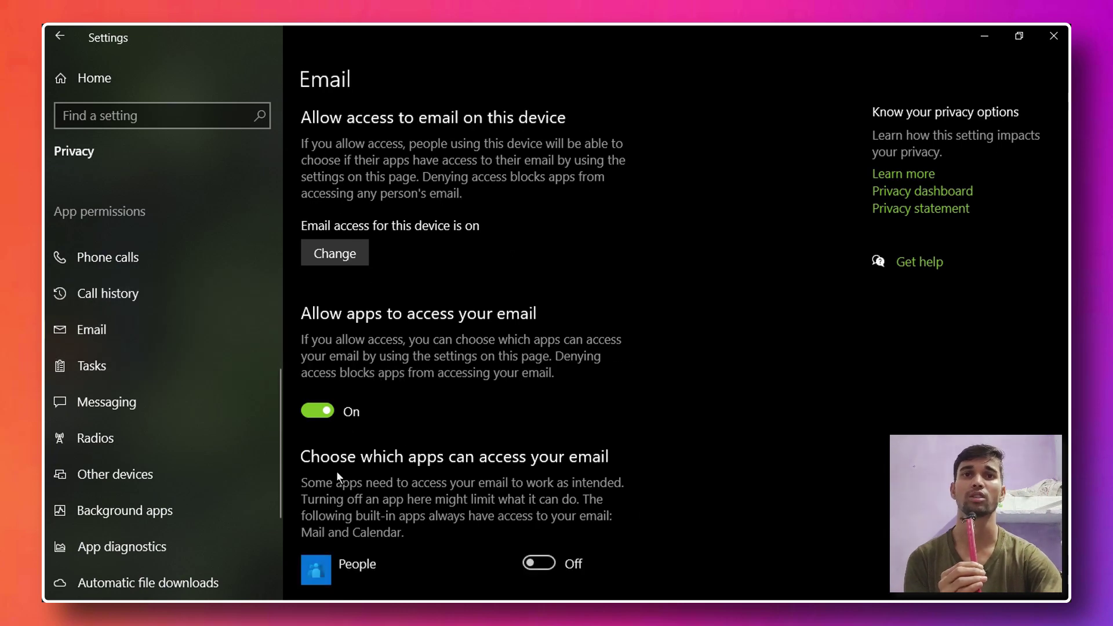
{"action": "scroll", "coordinate": [338, 476], "scroll_direction": "down", "scroll_amount": 1}
{"action": "scroll", "coordinate": [551, 576], "scroll_direction": "up", "scroll_amount": 1}
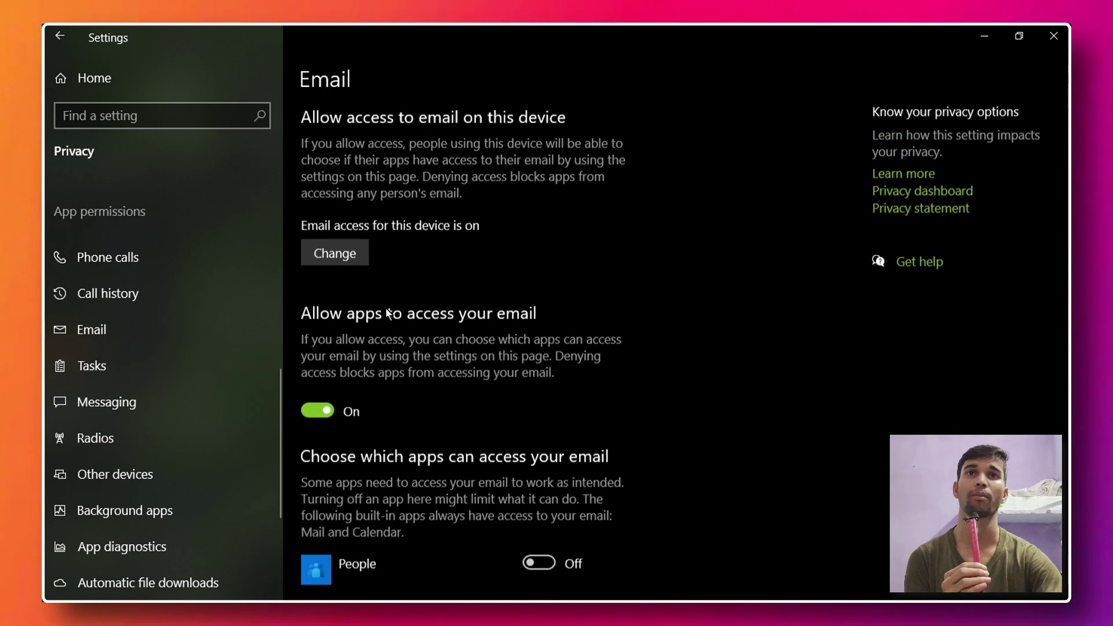
{"action": "left_click", "coordinate": [321, 260]}
{"action": "left_click", "coordinate": [647, 412]}
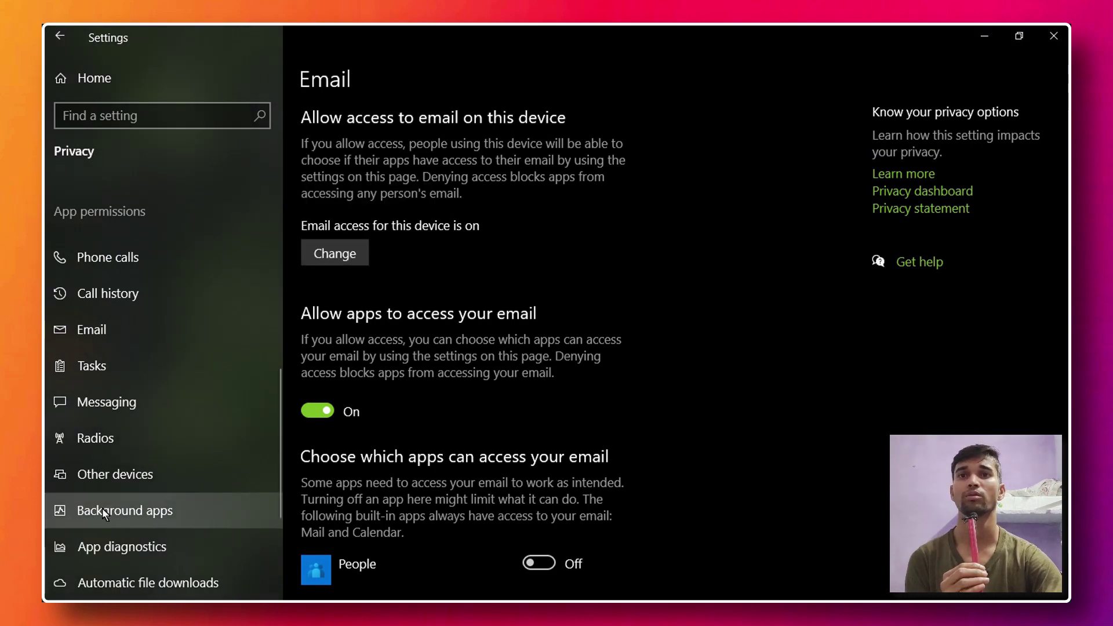
Review the Windows permissions pages for Activity history, Diagnostics & feedback, Inking & typing personalization, Speech and General.
{"action": "scroll", "coordinate": [139, 481], "scroll_direction": "up", "scroll_amount": 4}
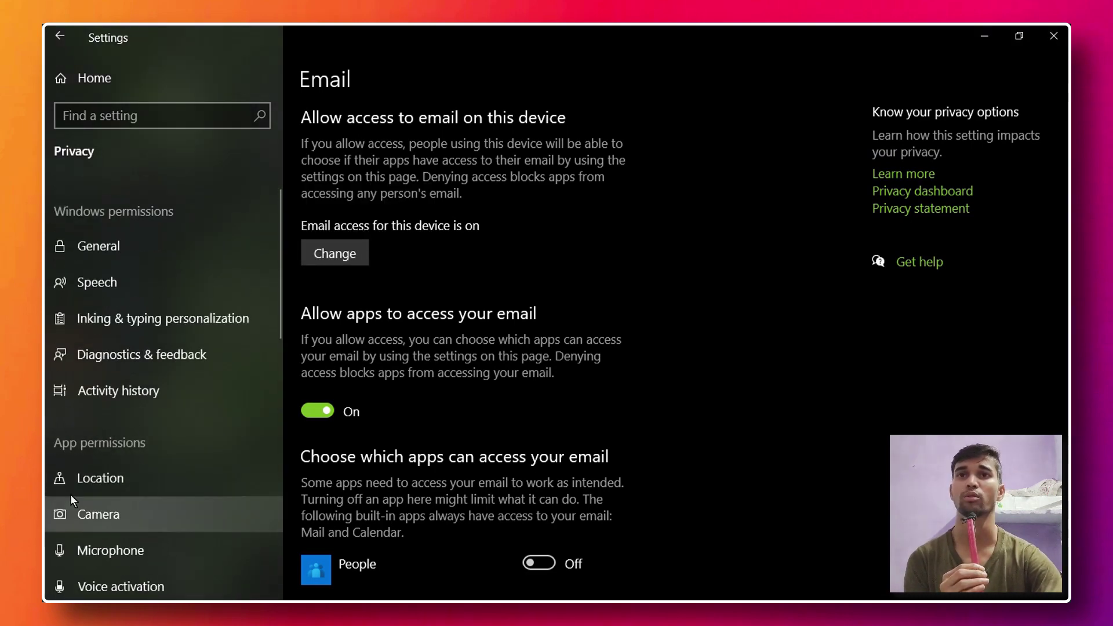
{"action": "left_click", "coordinate": [117, 387]}
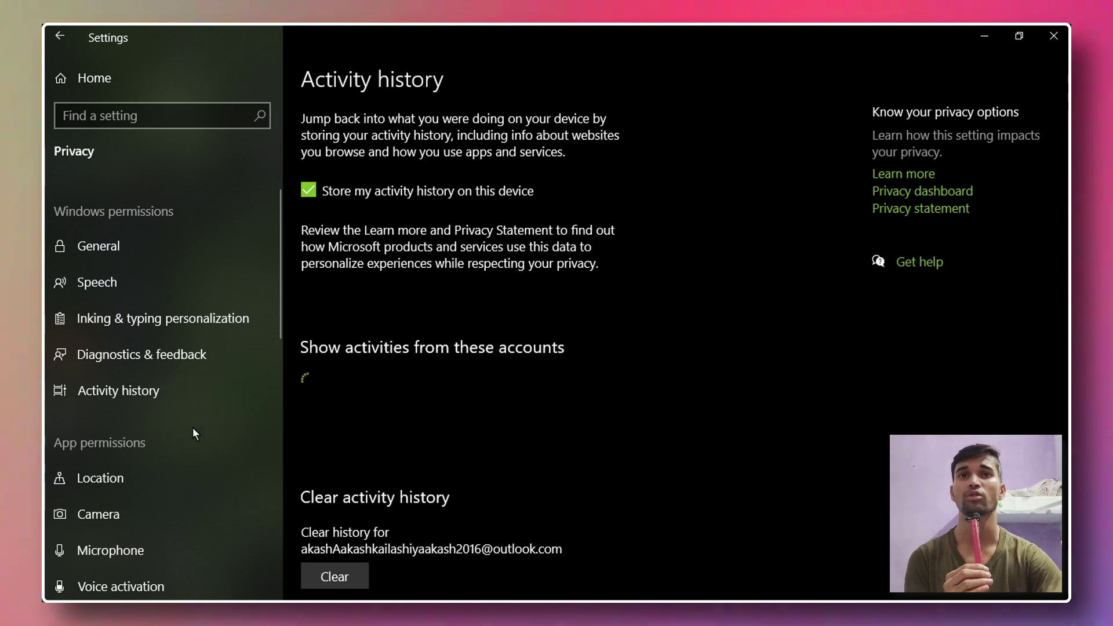
{"action": "left_click", "coordinate": [204, 356]}
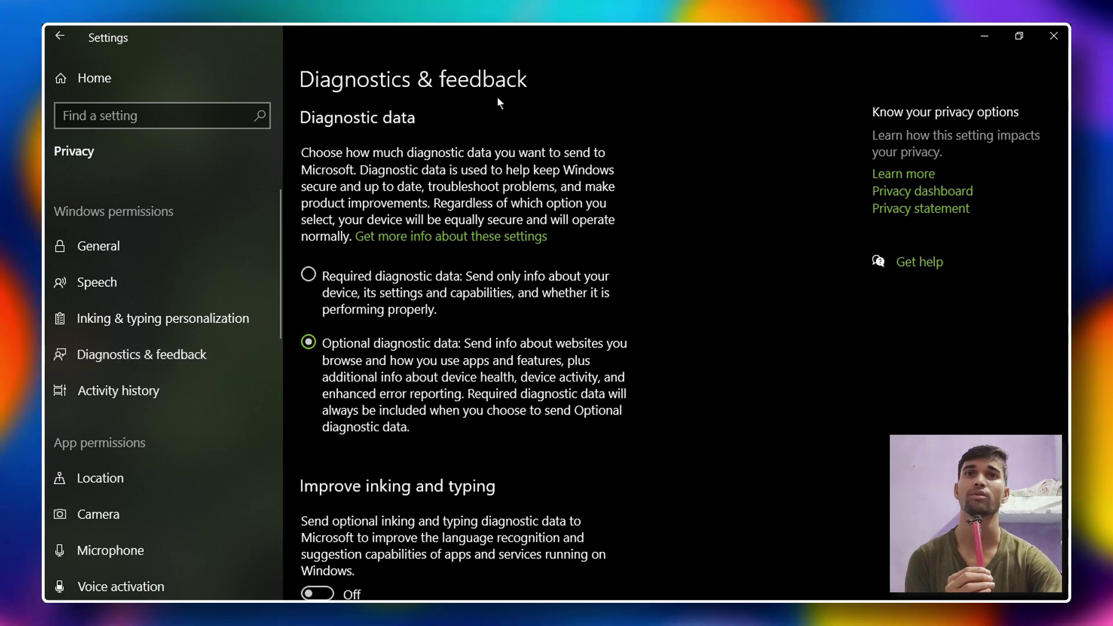
{"action": "left_click", "coordinate": [148, 319]}
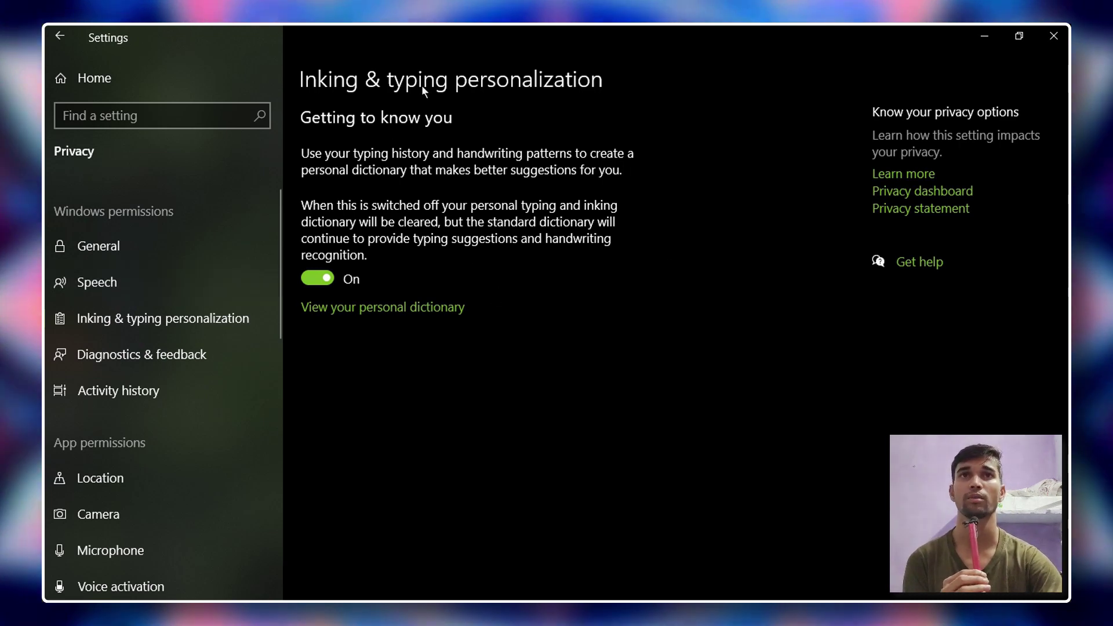
{"action": "left_click", "coordinate": [173, 284]}
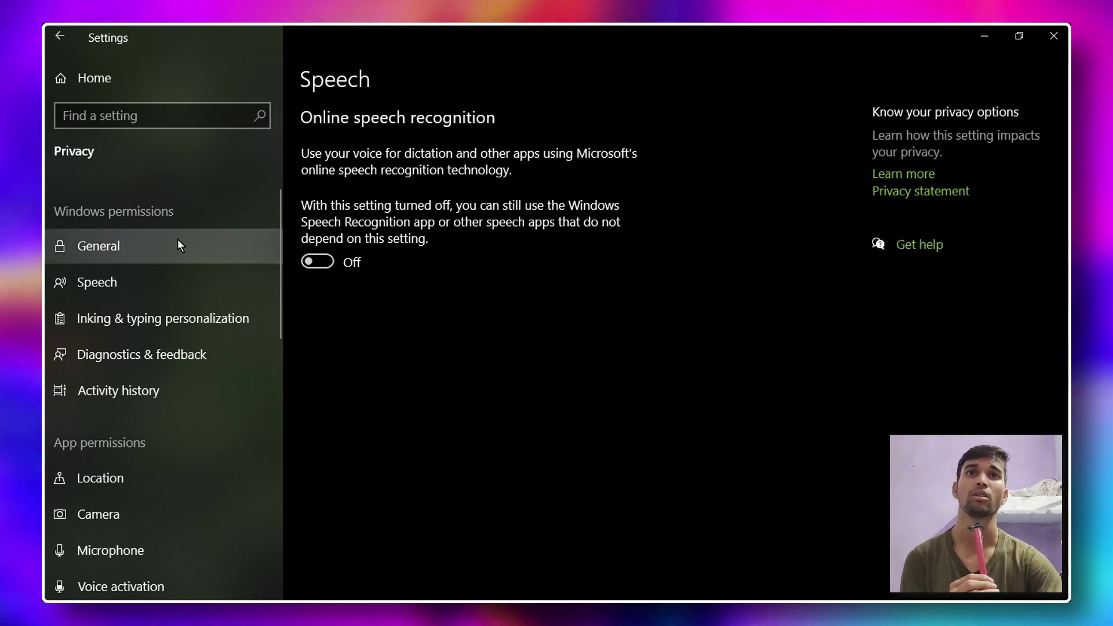
{"action": "left_click", "coordinate": [177, 243]}
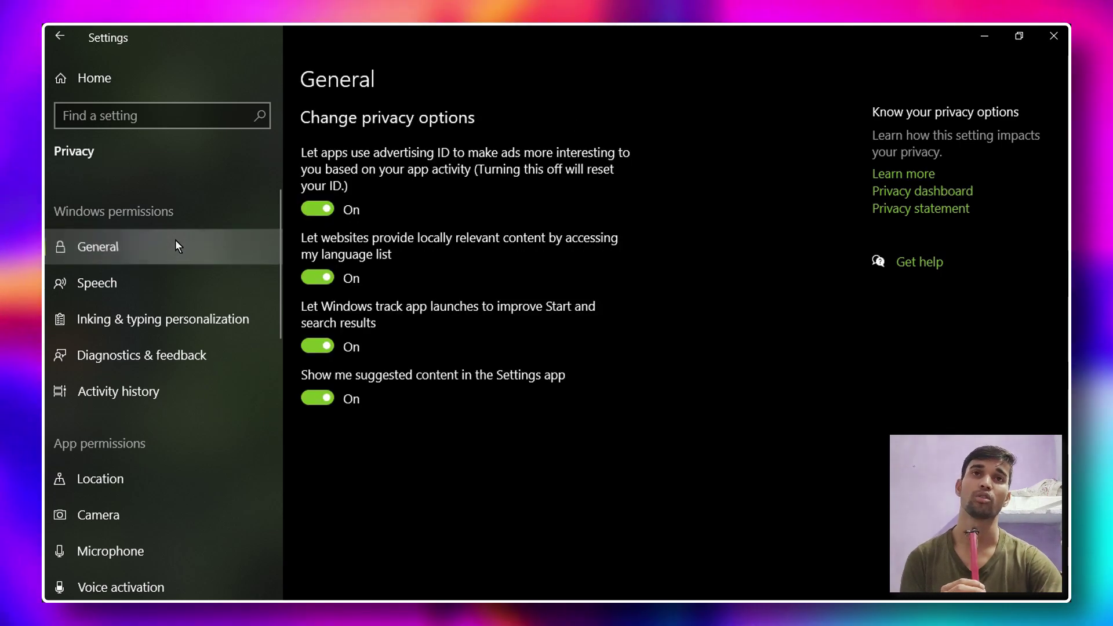
Go to the Update & Security category and review the update options and notifications in Windows Update's Advanced options.
{"action": "left_click", "coordinate": [58, 37]}
{"action": "left_click", "coordinate": [539, 469]}
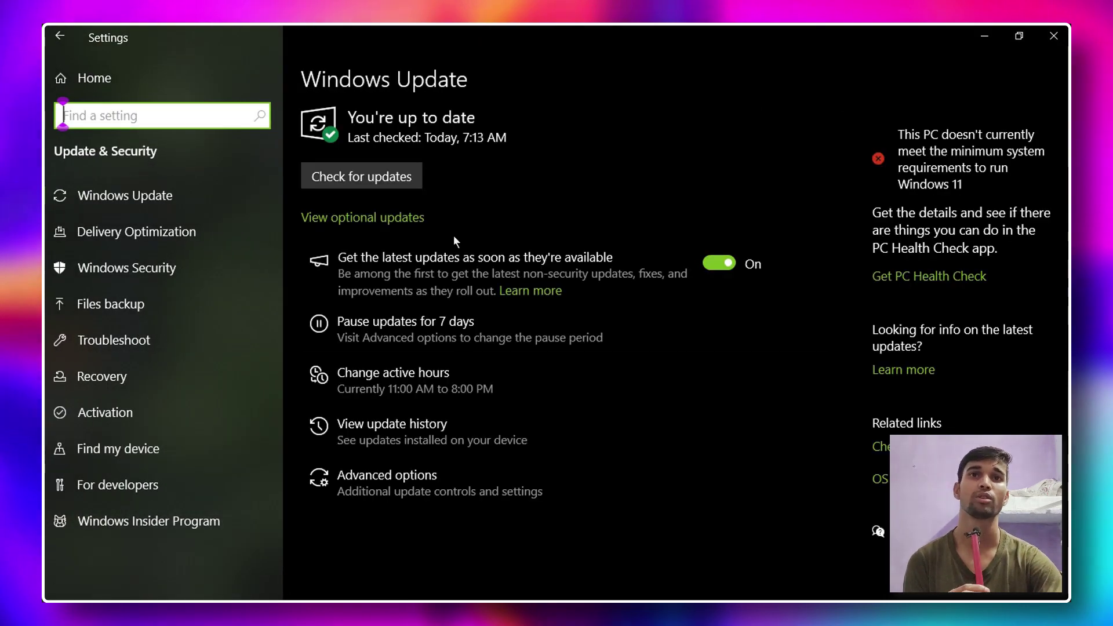
{"action": "left_click", "coordinate": [429, 490]}
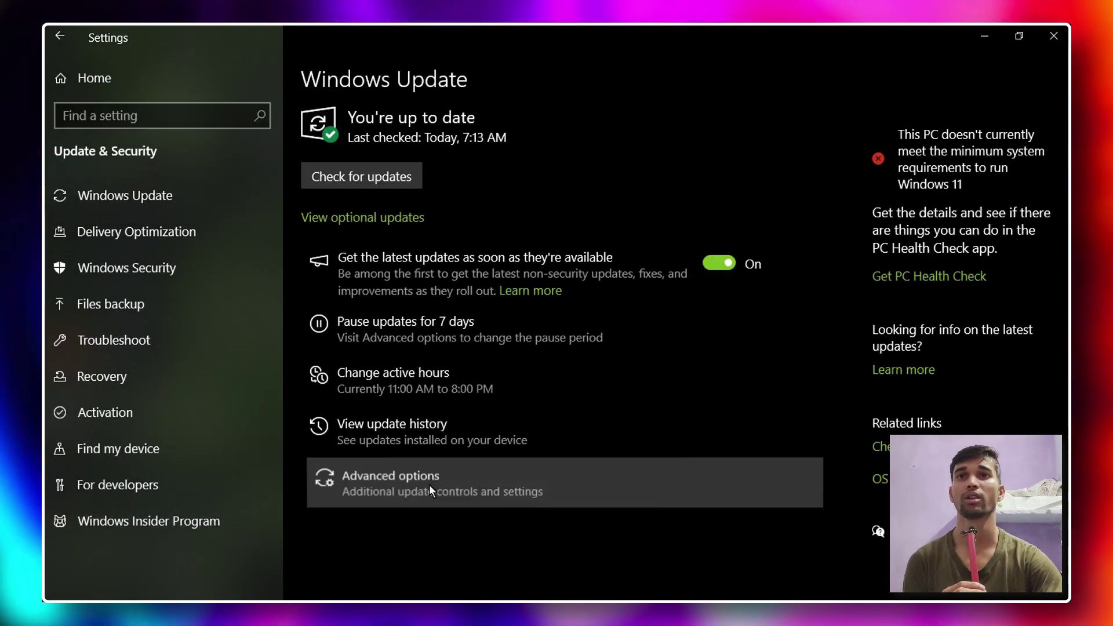
{"action": "scroll", "coordinate": [140, 391], "scroll_direction": "down", "scroll_amount": 2}
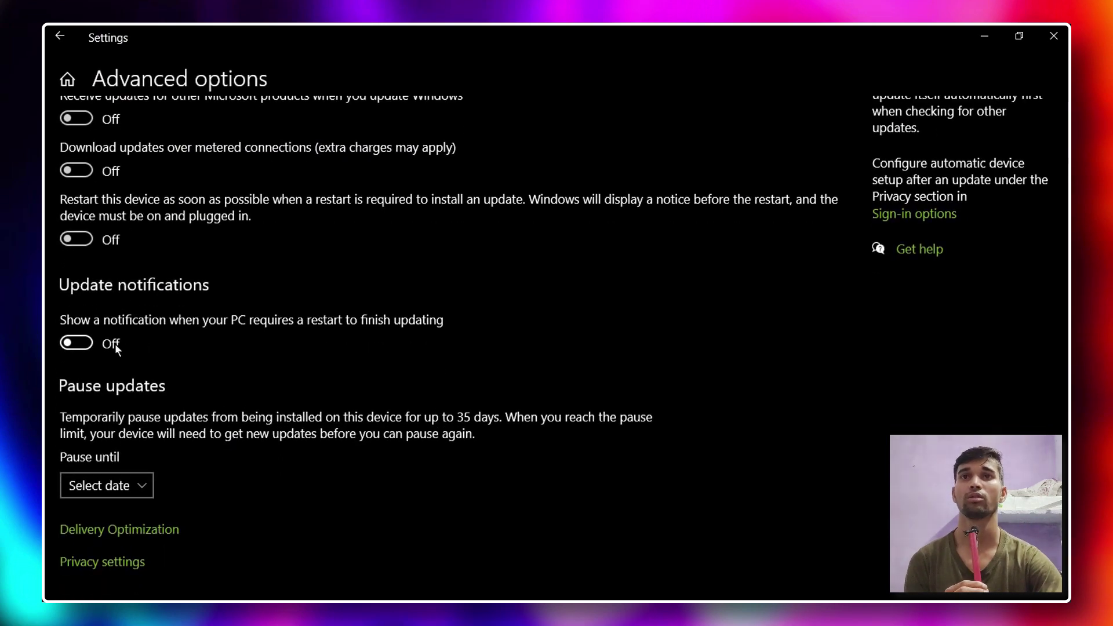
{"action": "scroll", "coordinate": [116, 371], "scroll_direction": "up", "scroll_amount": 2}
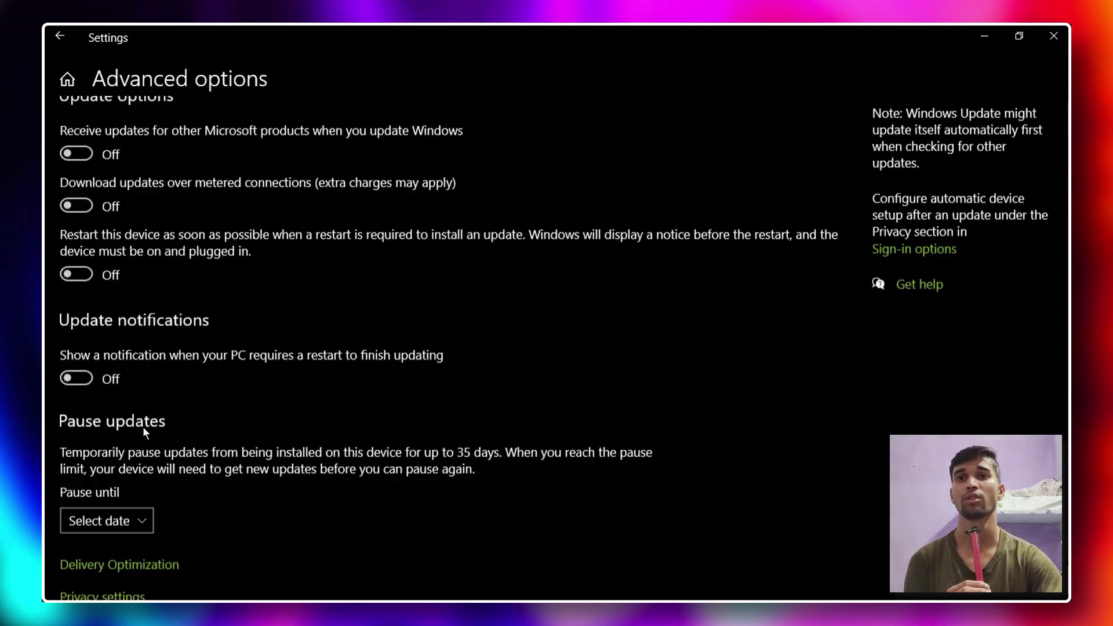
View the dates available for pausing updates without choosing one, then return to the Windows Update page.
{"action": "left_click", "coordinate": [130, 547]}
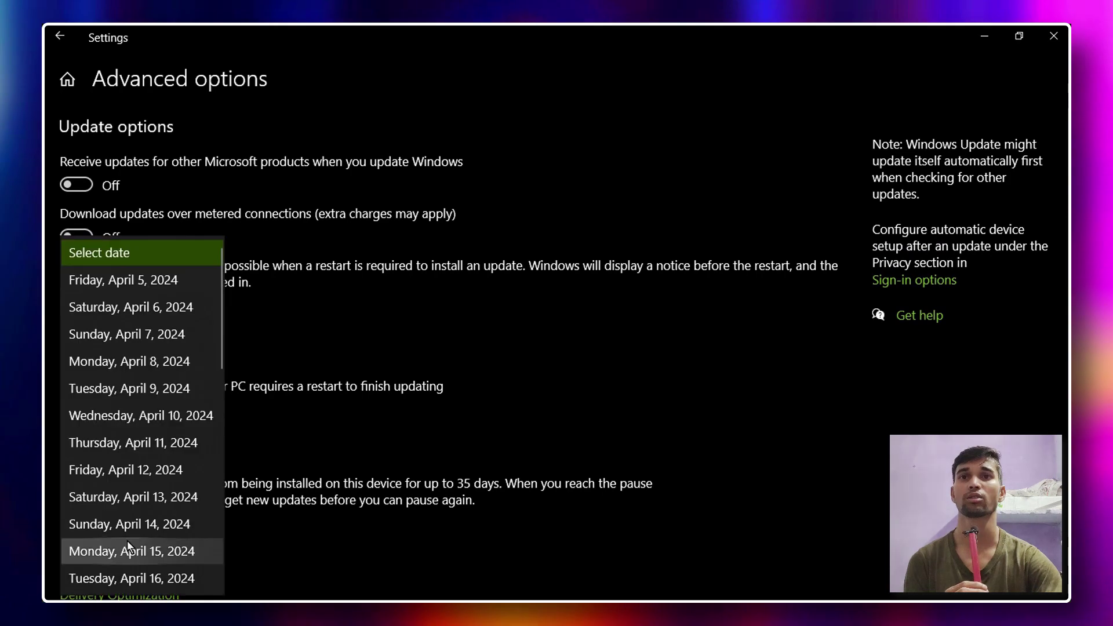
{"action": "left_click", "coordinate": [374, 409]}
{"action": "scroll", "coordinate": [336, 441], "scroll_direction": "down", "scroll_amount": 2}
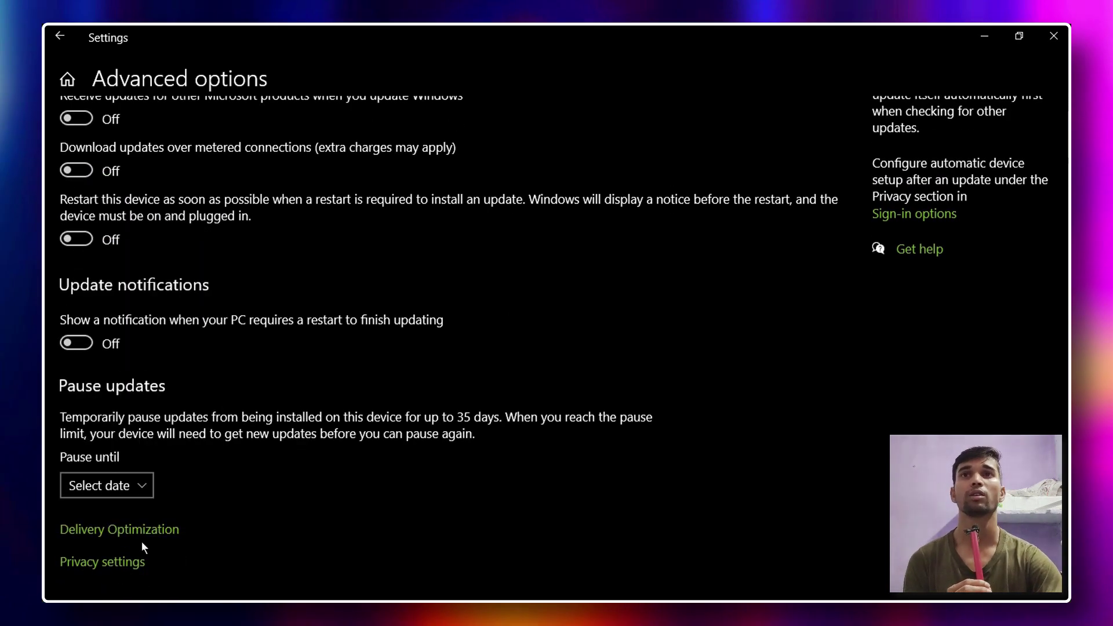
{"action": "scroll", "coordinate": [498, 366], "scroll_direction": "up", "scroll_amount": 2}
{"action": "left_click", "coordinate": [64, 41]}
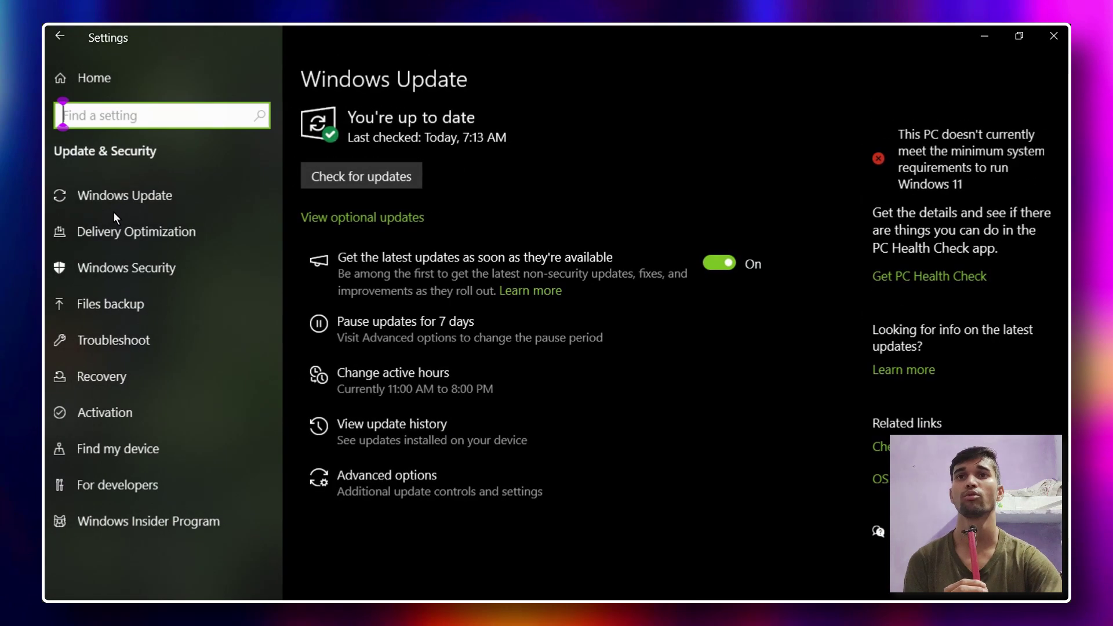
Review the Windows Security, Find my device and Recovery pages under Update & Security.
{"action": "left_click", "coordinate": [123, 279]}
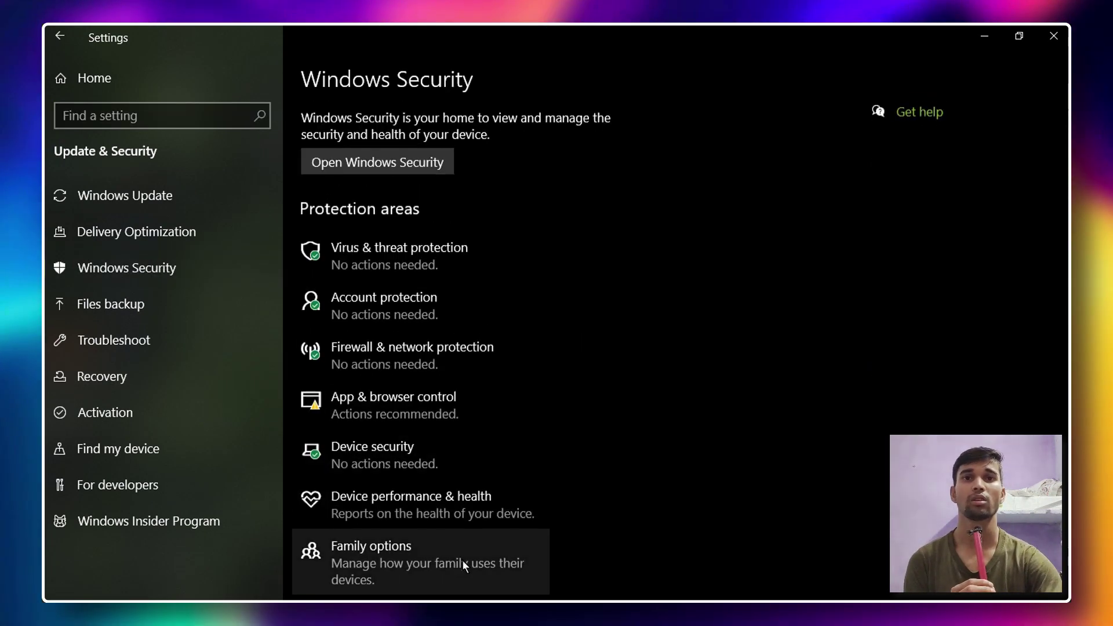
{"action": "left_click", "coordinate": [162, 454]}
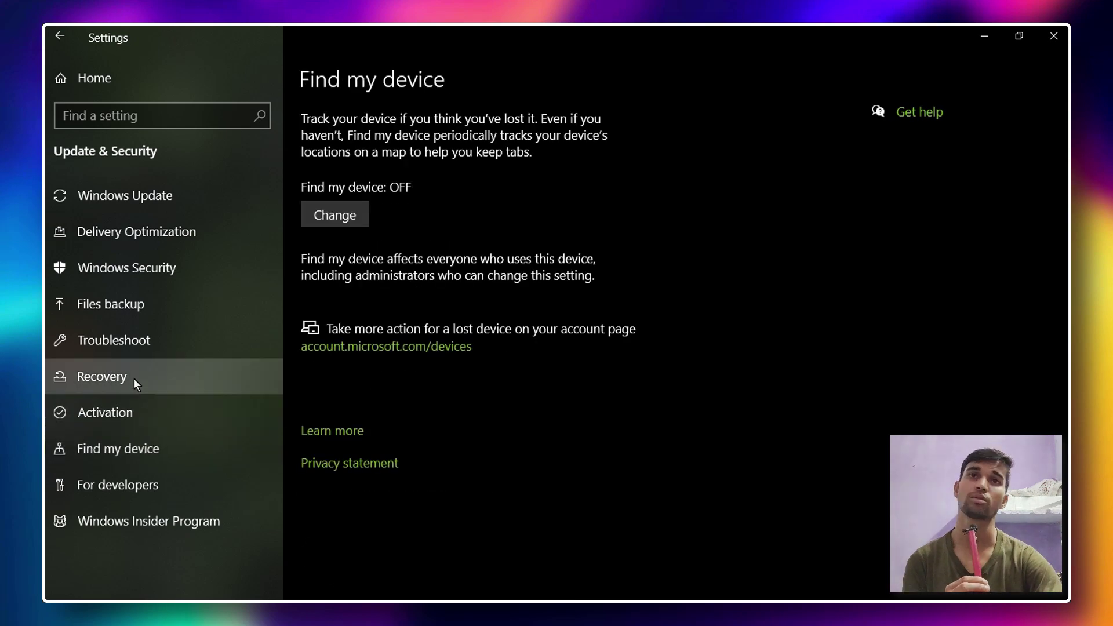
{"action": "left_click", "coordinate": [134, 378]}
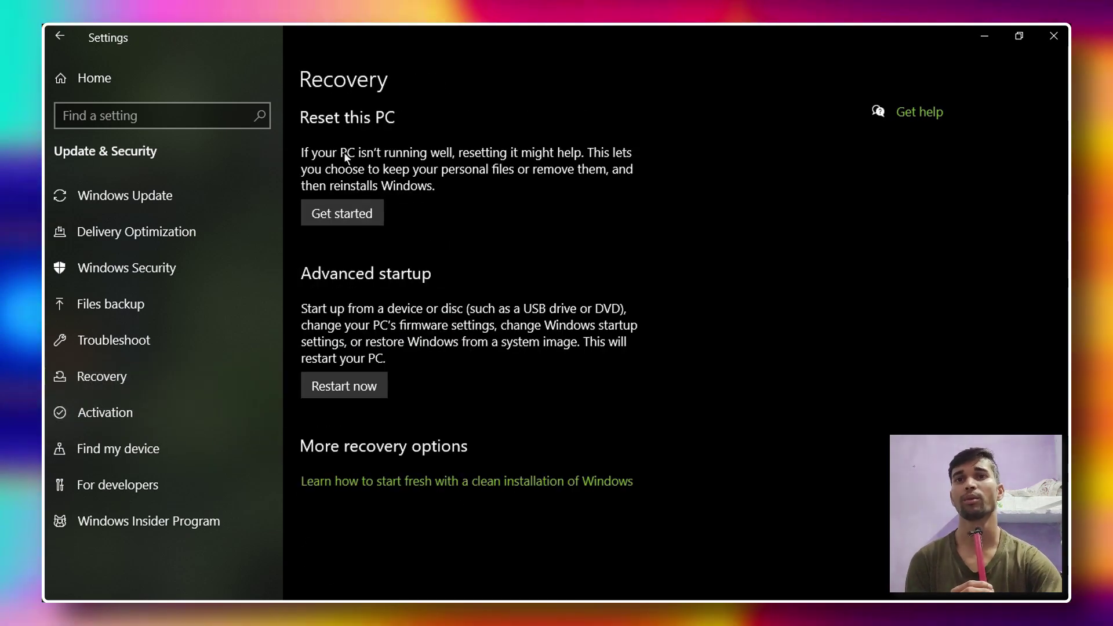
Examine the For developers page from Developer Mode to the Terminal and PowerShell settings.
{"action": "left_click", "coordinate": [152, 482]}
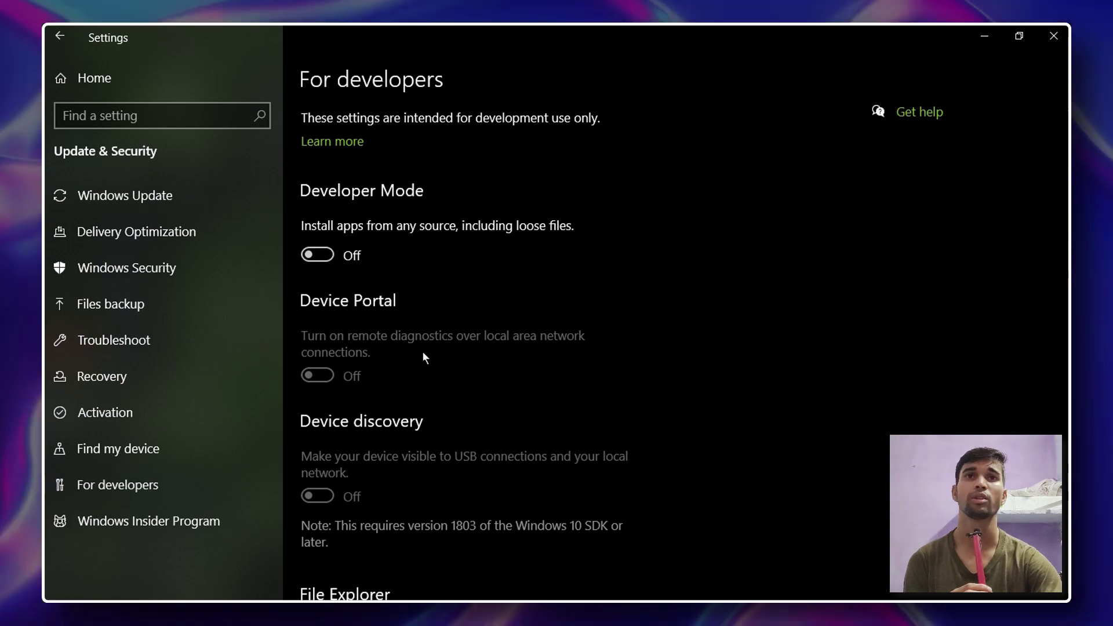
{"action": "scroll", "coordinate": [423, 355], "scroll_direction": "down", "scroll_amount": 10}
{"action": "scroll", "coordinate": [423, 354], "scroll_direction": "up", "scroll_amount": 9}
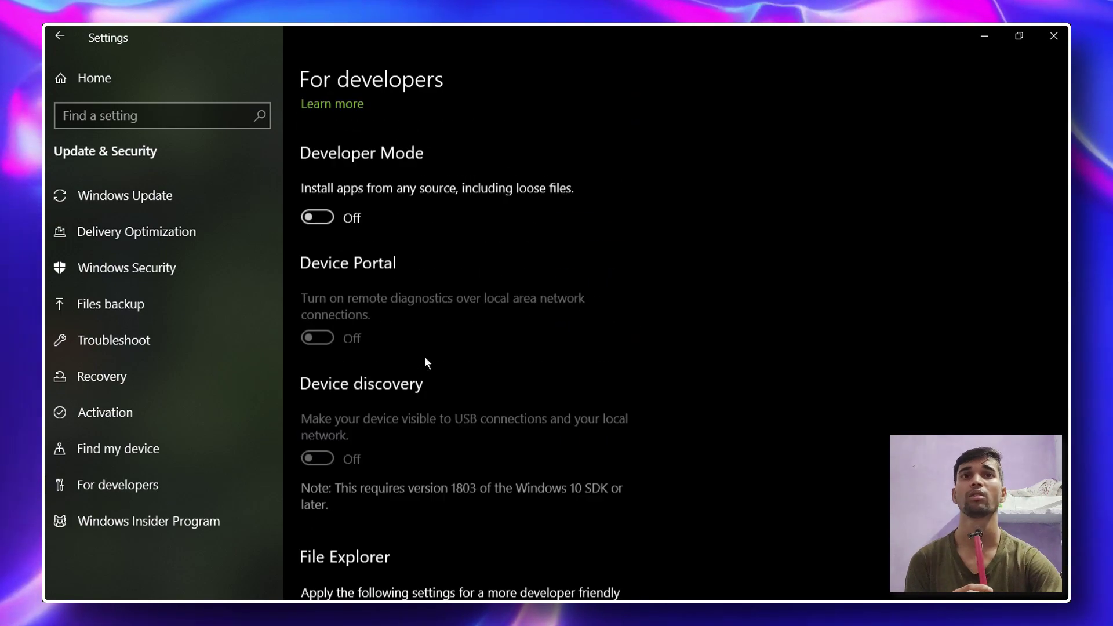
{"action": "scroll", "coordinate": [312, 489], "scroll_direction": "down", "scroll_amount": 10}
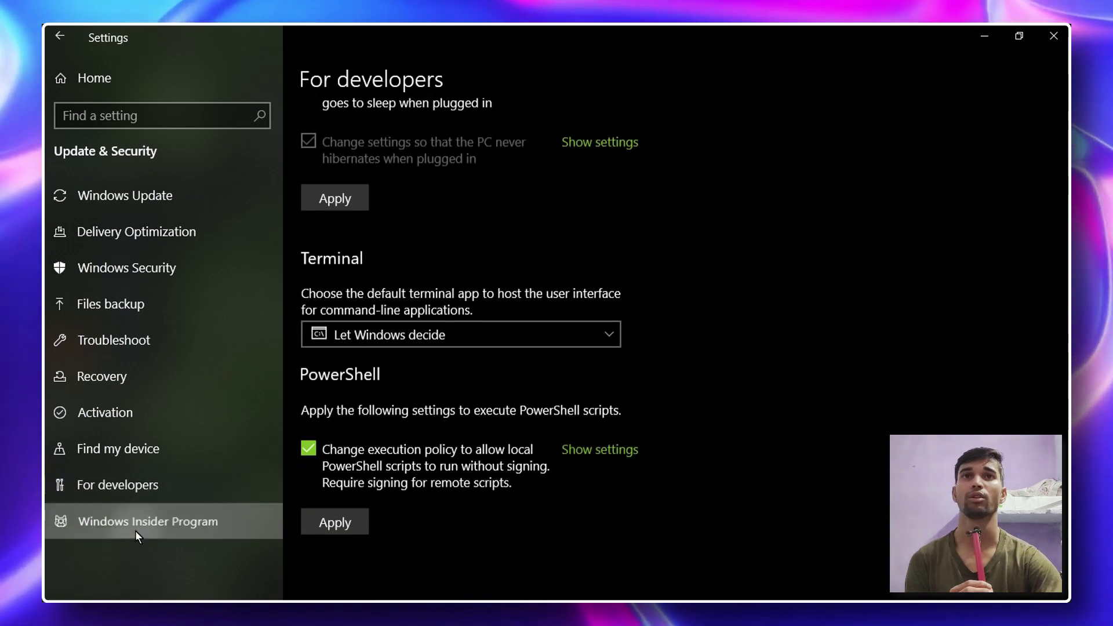
View the Windows Insider Program and Files backup pages, then return to the Settings home page.
{"action": "left_click", "coordinate": [134, 531]}
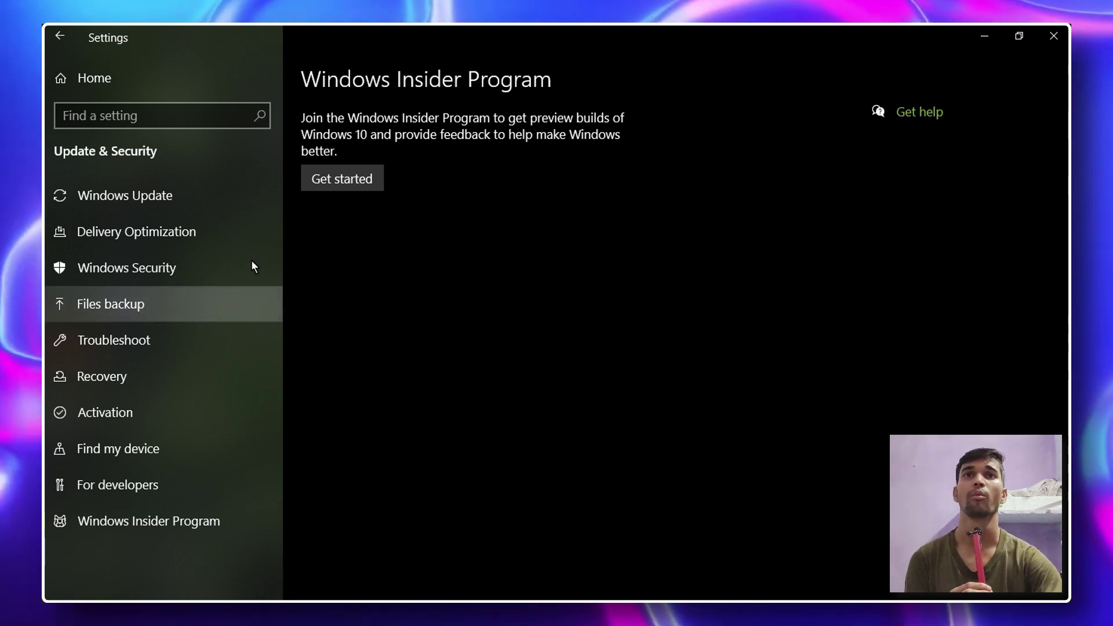
{"action": "left_click", "coordinate": [135, 312]}
{"action": "left_click", "coordinate": [60, 36]}
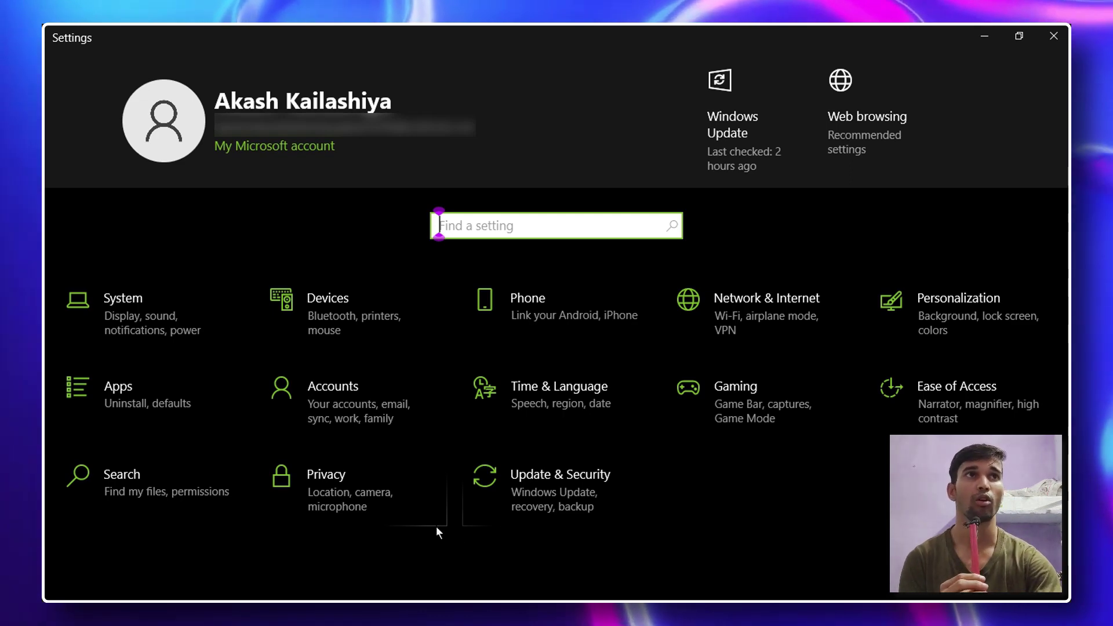
Minimize Settings, switch to Copilot on the desktop and view its additional options without choosing one.
{"action": "left_click", "coordinate": [985, 35]}
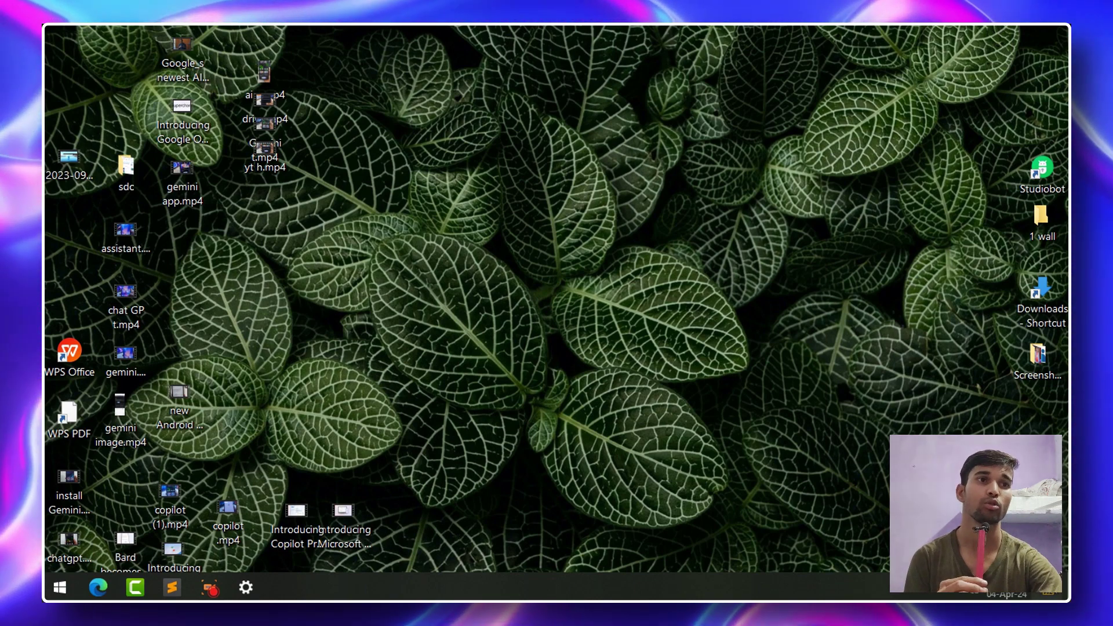
{"action": "key", "text": "super+c"}
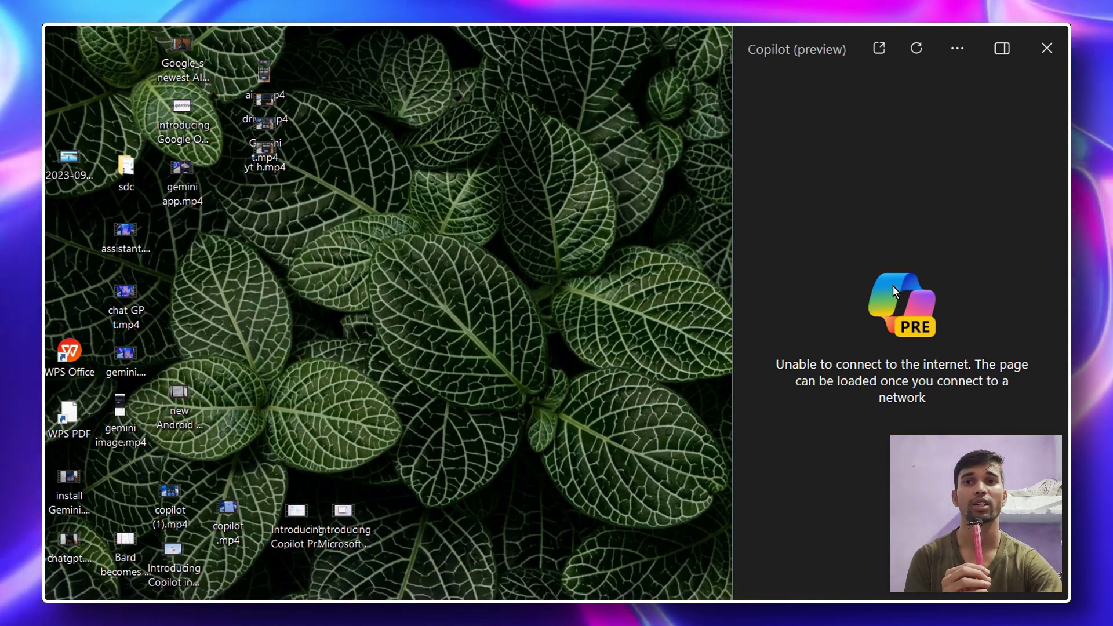
{"action": "mouse_move", "coordinate": [150, 597]}
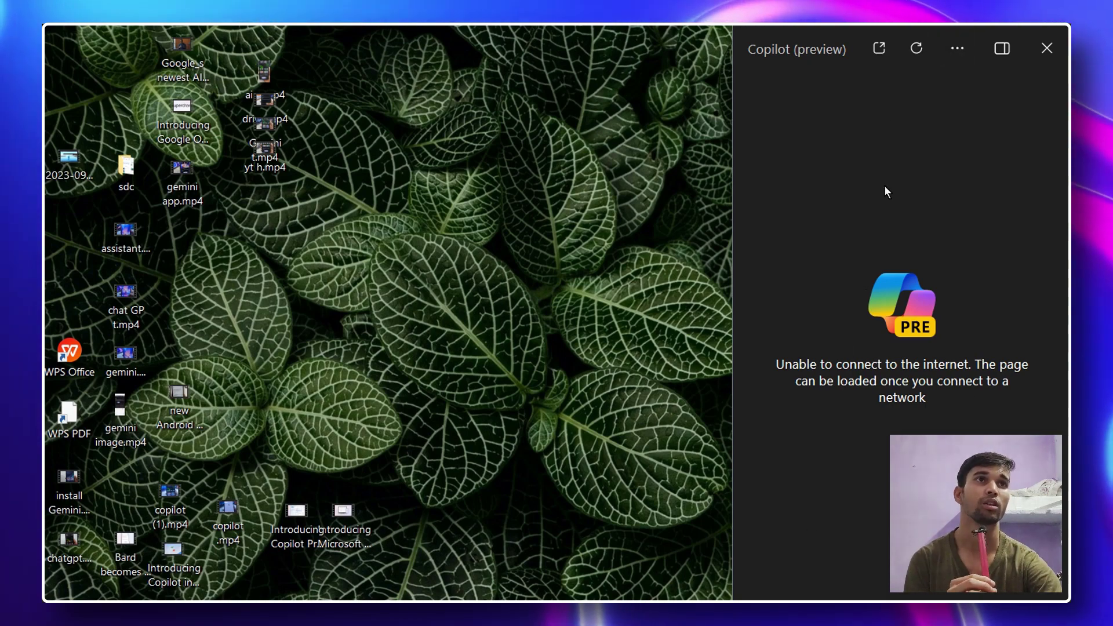
{"action": "left_click", "coordinate": [957, 50]}
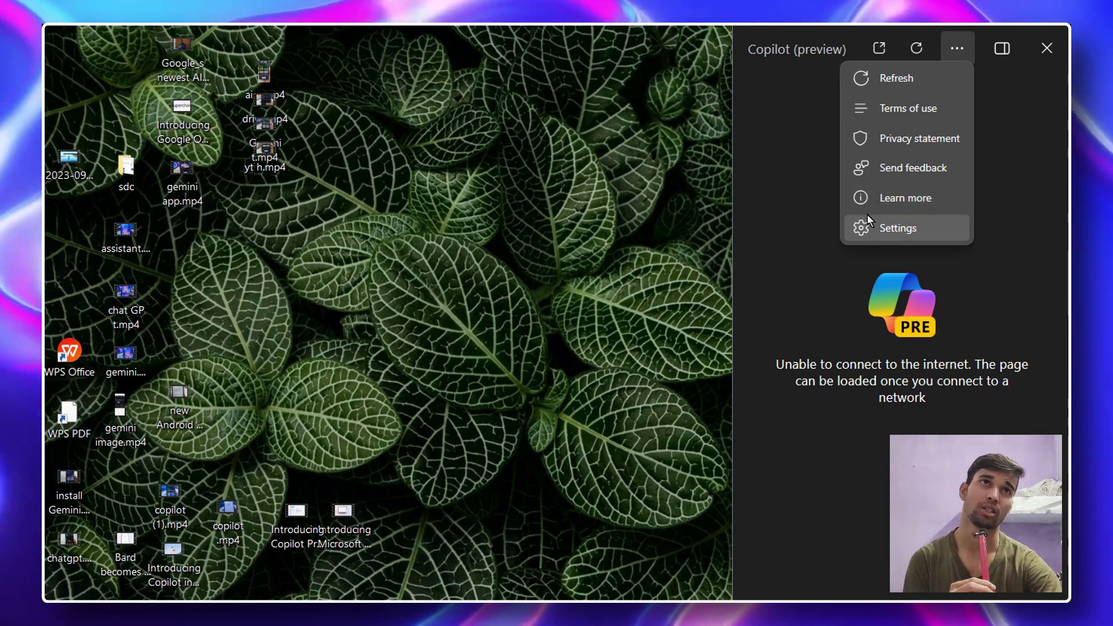
{"action": "left_click", "coordinate": [781, 134]}
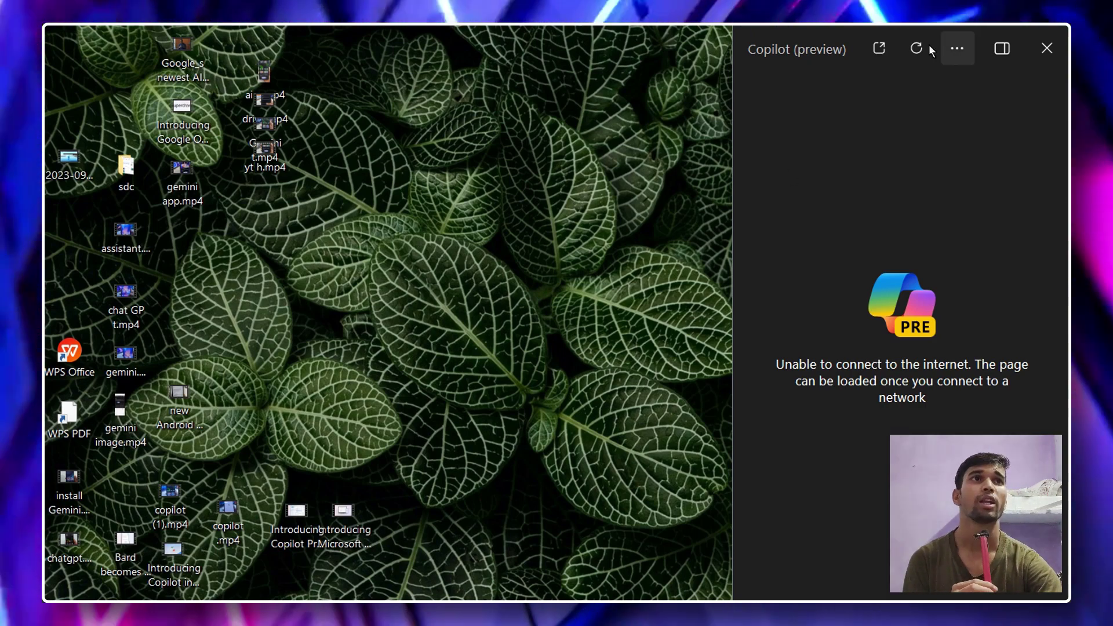
Try Copilot's side-by-side display mode and close Copilot.
{"action": "left_click", "coordinate": [1001, 49]}
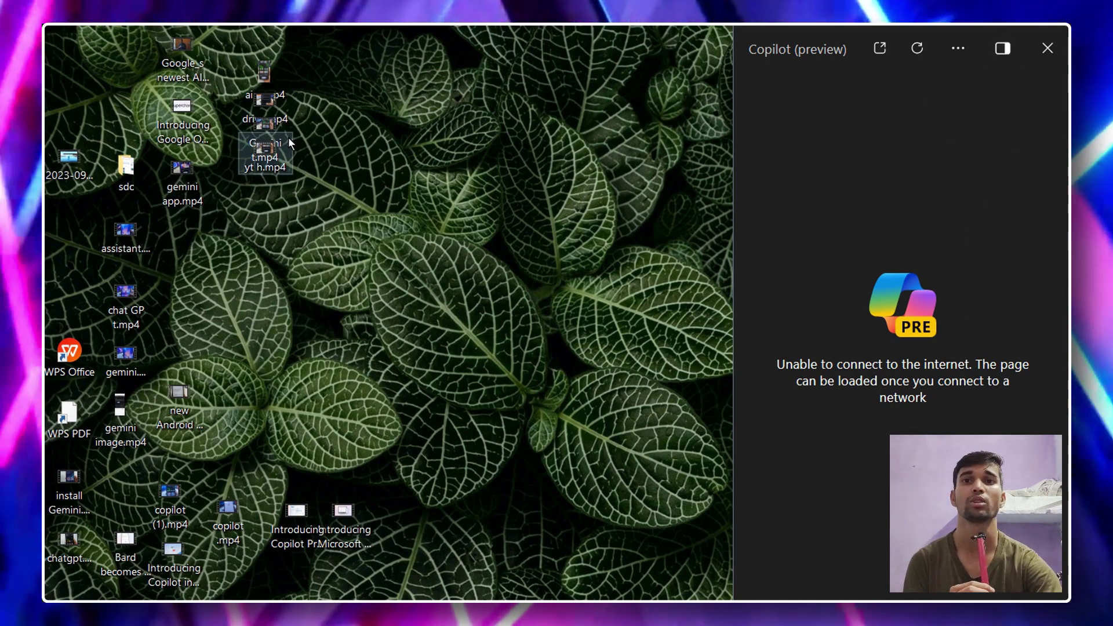
{"action": "mouse_move", "coordinate": [236, 597]}
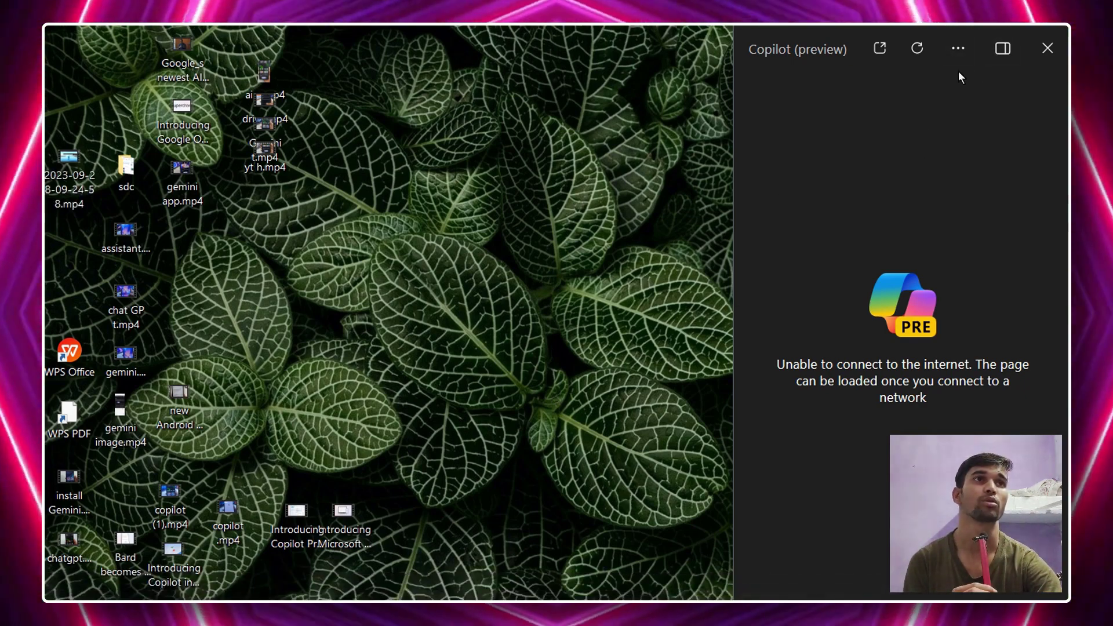
{"action": "left_click", "coordinate": [1047, 48]}
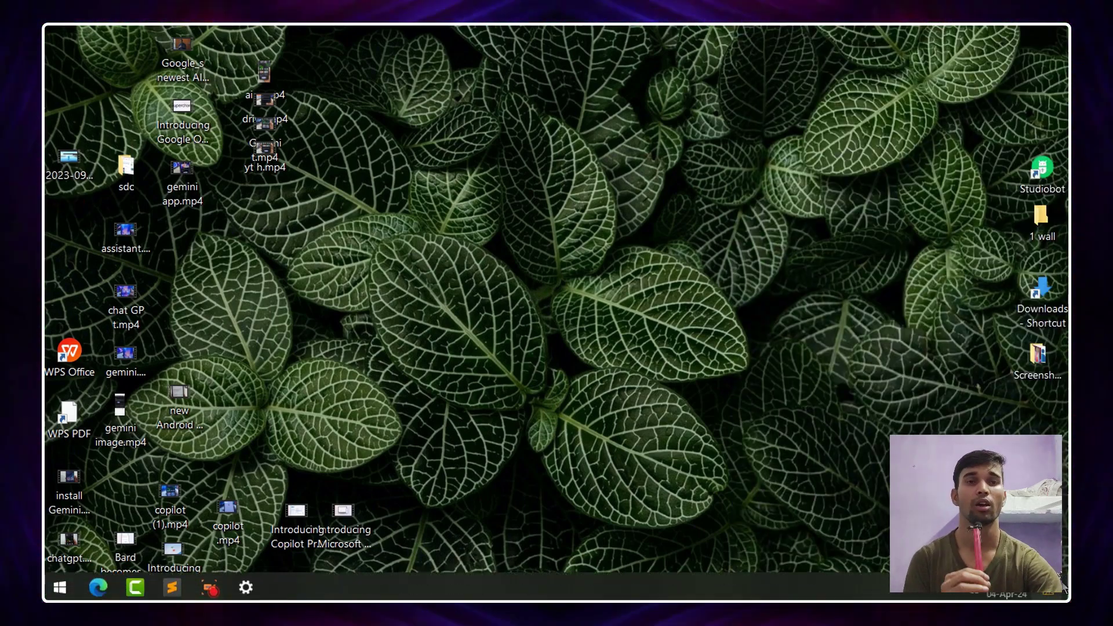